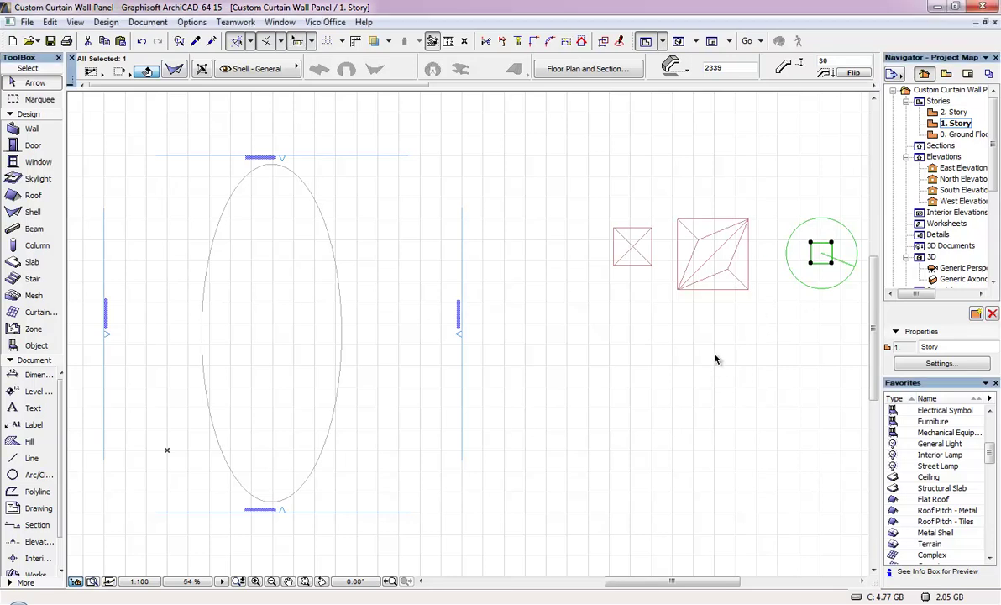
# Marquee-select the four shell-shaped panel elements beside the ellipse (All Selected: 4)
pyautogui.click(771, 377)
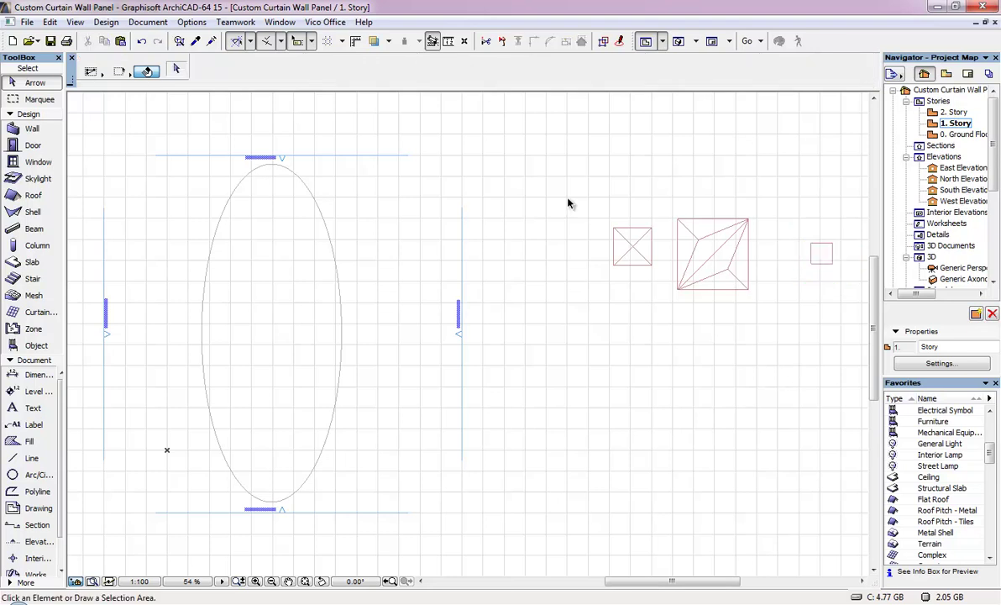
pyautogui.moveTo(575, 190); pyautogui.dragTo(836, 357)
pyautogui.click(836, 357)
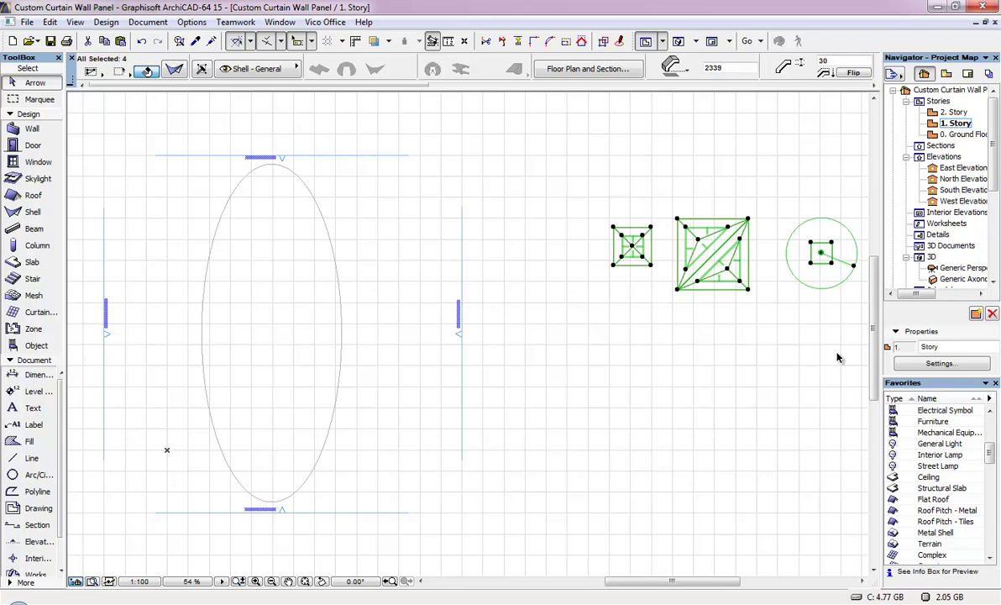
pyautogui.press('F5')
pyautogui.scroll(-2, 607, 338)
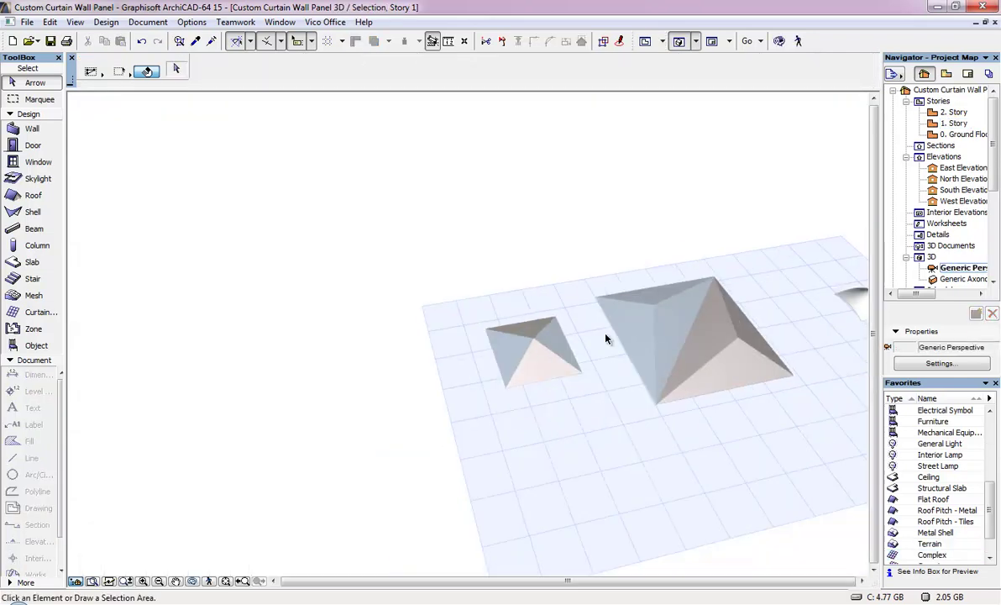
pyautogui.keyDown('shift'); pyautogui.moveTo(607, 338); pyautogui.dragTo(689, 341, button='middle'); pyautogui.keyUp('shift')
pyautogui.keyDown('shift'); pyautogui.moveTo(451, 326); pyautogui.dragTo(626, 339, button='middle'); pyautogui.keyUp('shift')
pyautogui.scroll(3, 568, 384)
pyautogui.click(536, 341)
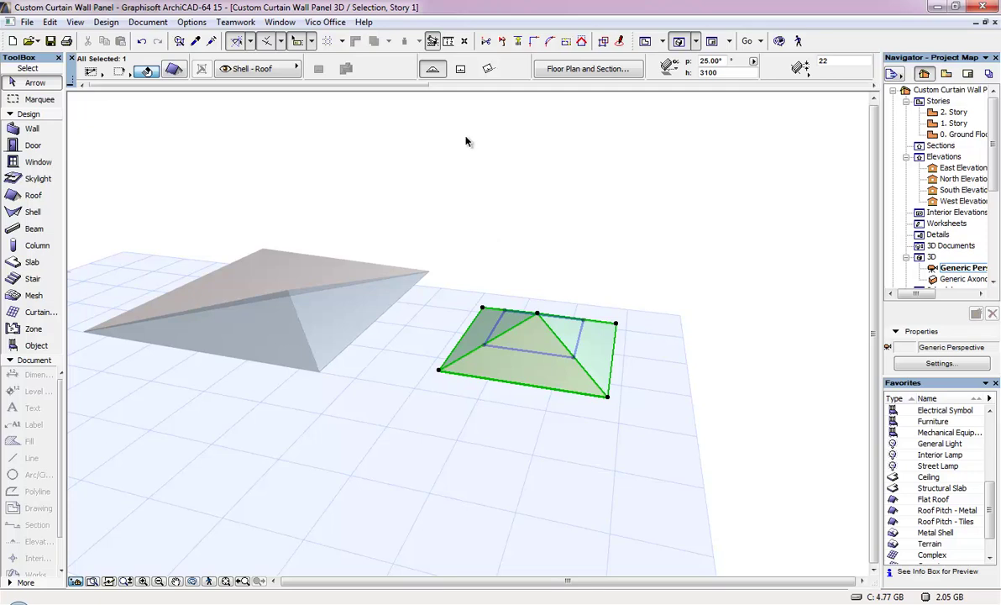
pyautogui.keyDown('shift'); pyautogui.moveTo(477, 329); pyautogui.dragTo(627, 391, button='middle'); pyautogui.keyUp('shift')
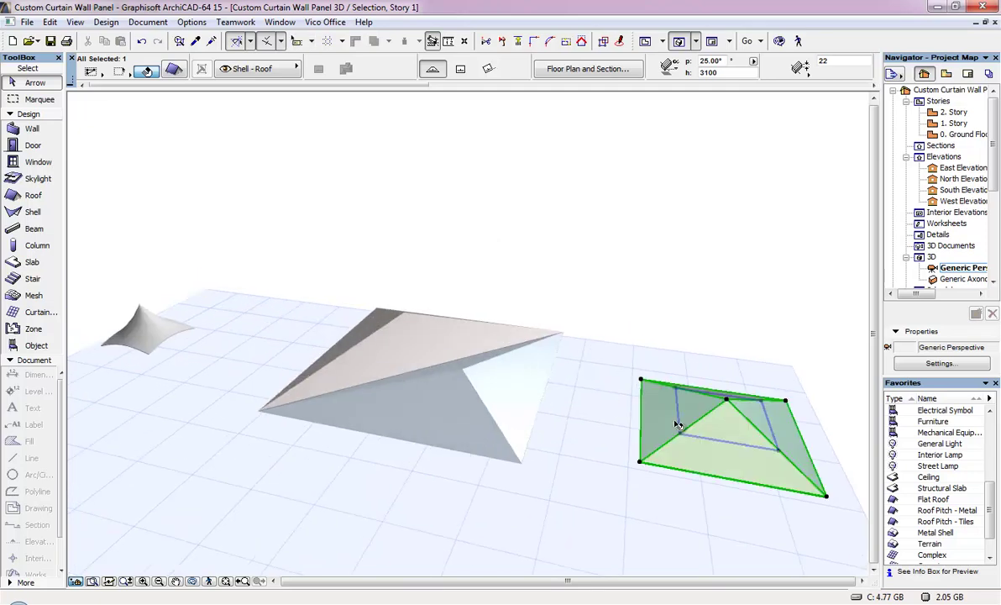
pyautogui.keyDown('shift'); pyautogui.click(464, 418); pyautogui.keyUp('shift')
pyautogui.keyDown('shift'); pyautogui.moveTo(483, 399); pyautogui.dragTo(442, 373, button='middle'); pyautogui.keyUp('shift')
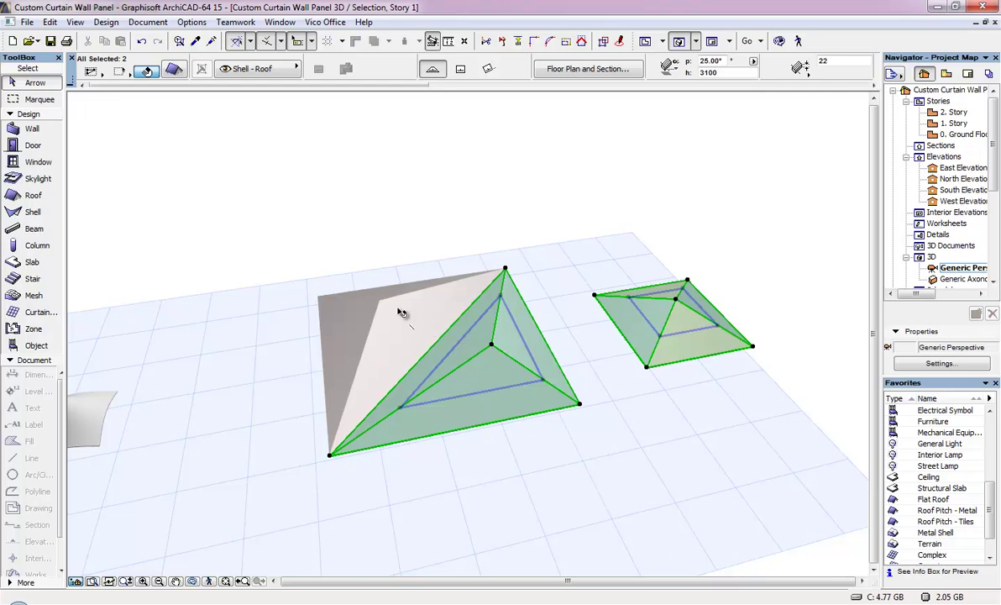
pyautogui.moveTo(408, 403); pyautogui.dragTo(650, 364, button='middle')
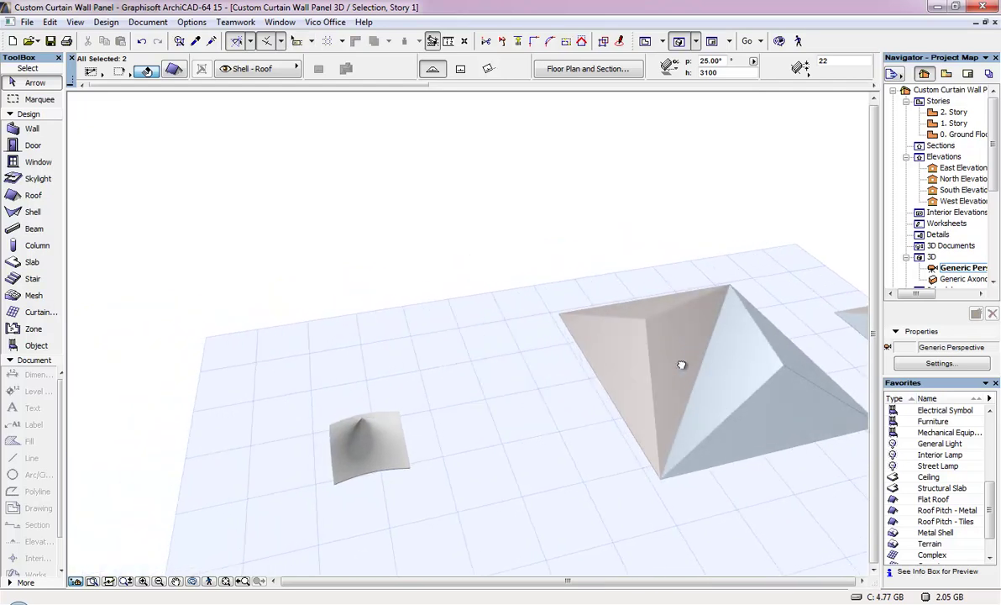
pyautogui.click(344, 416)
pyautogui.keyDown('shift'); pyautogui.moveTo(395, 467); pyautogui.dragTo(576, 408, button='middle'); pyautogui.keyUp('shift')
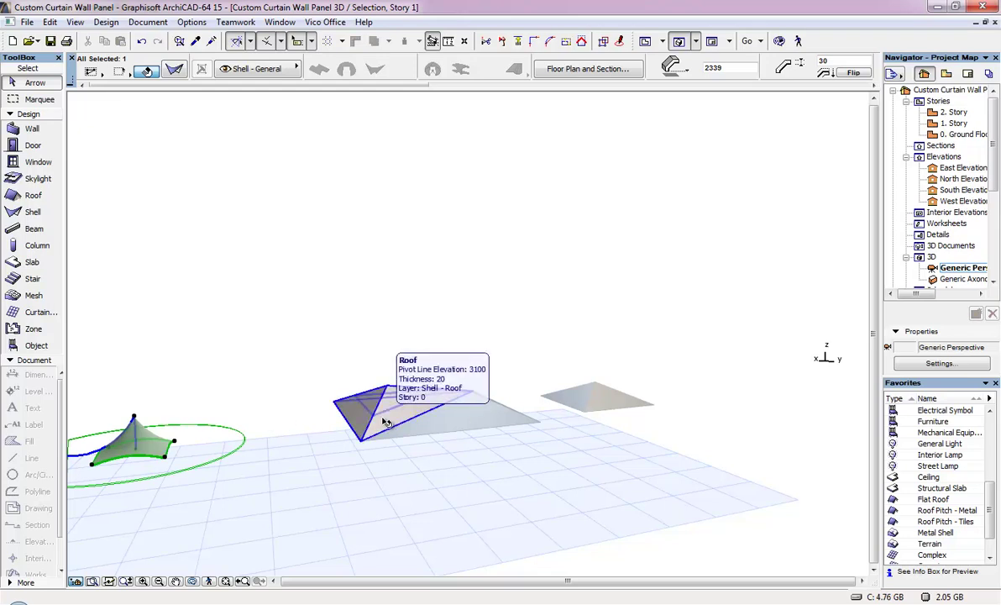
# Return to the 1. Story plan and select only the small square pyramid roof
pyautogui.press('F2')
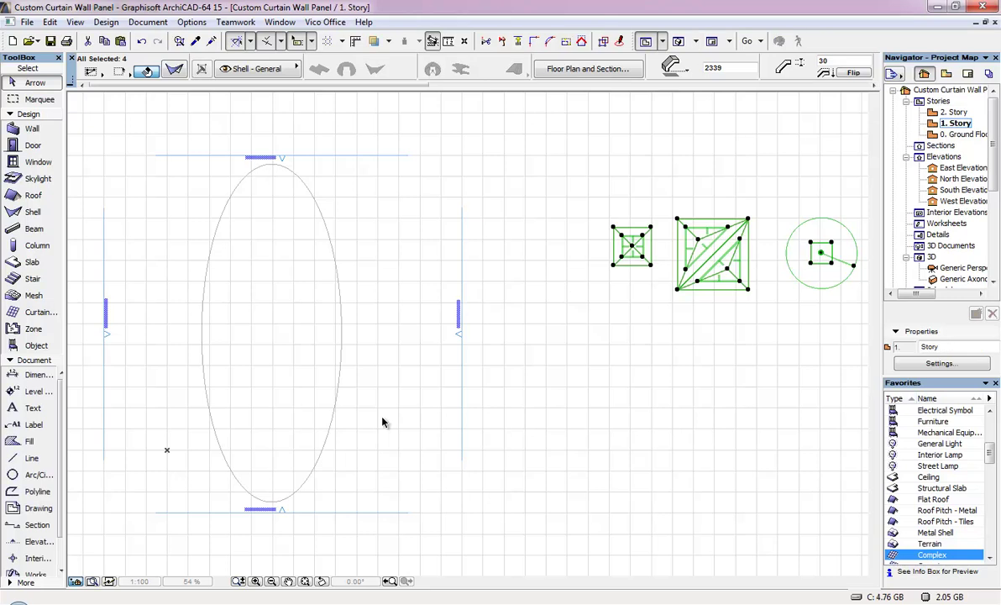
pyautogui.click(632, 335)
pyautogui.moveTo(632, 335); pyautogui.dragTo(510, 389, button='middle')
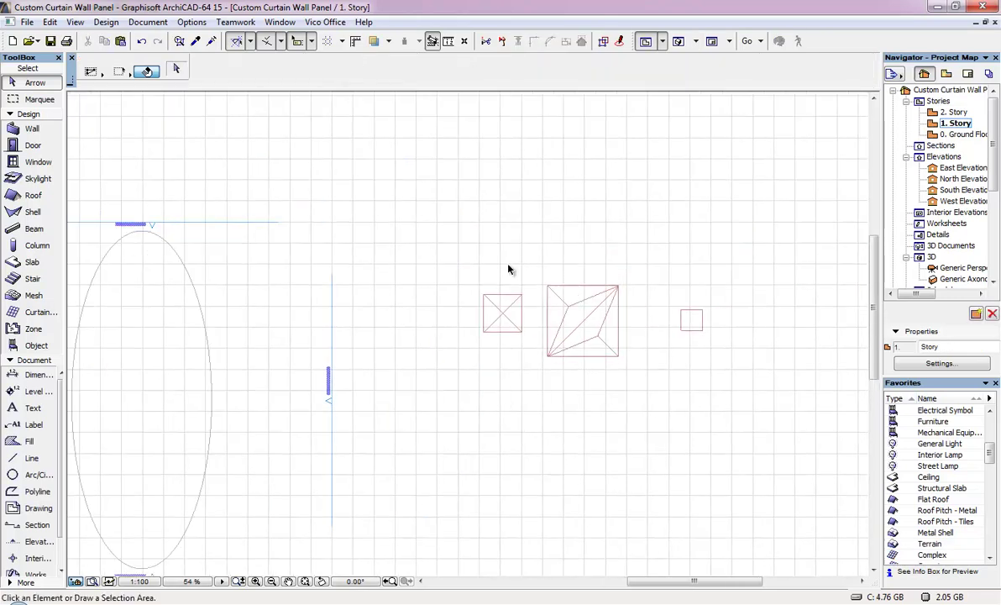
pyautogui.click(588, 336)
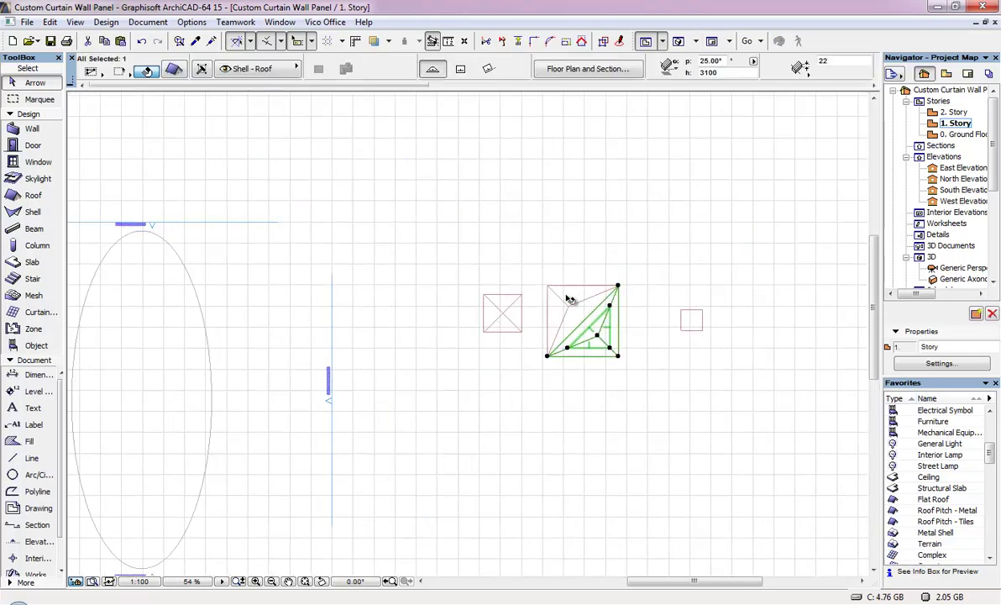
pyautogui.click(692, 319)
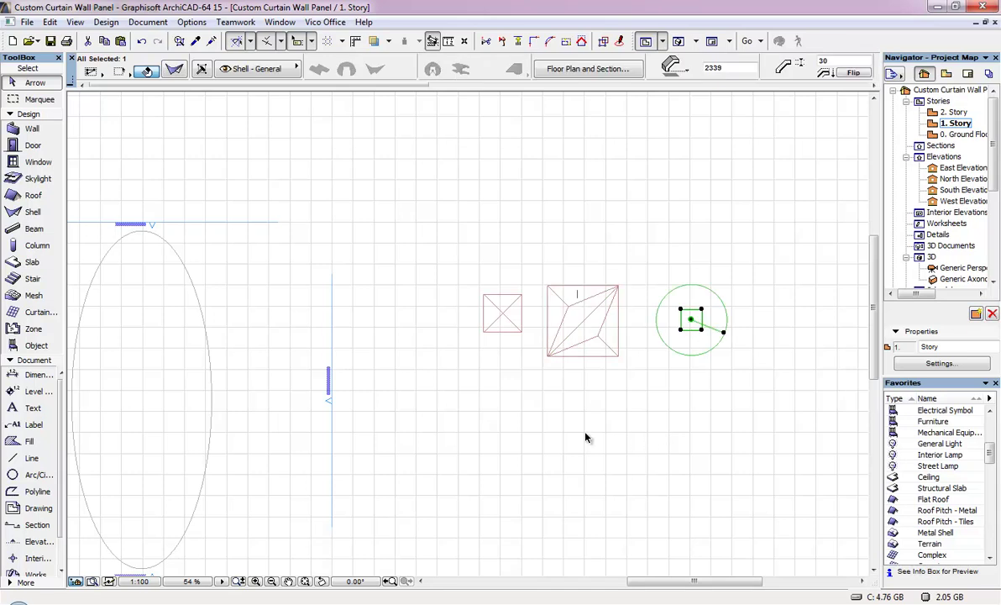
pyautogui.click(505, 325)
pyautogui.click(504, 385)
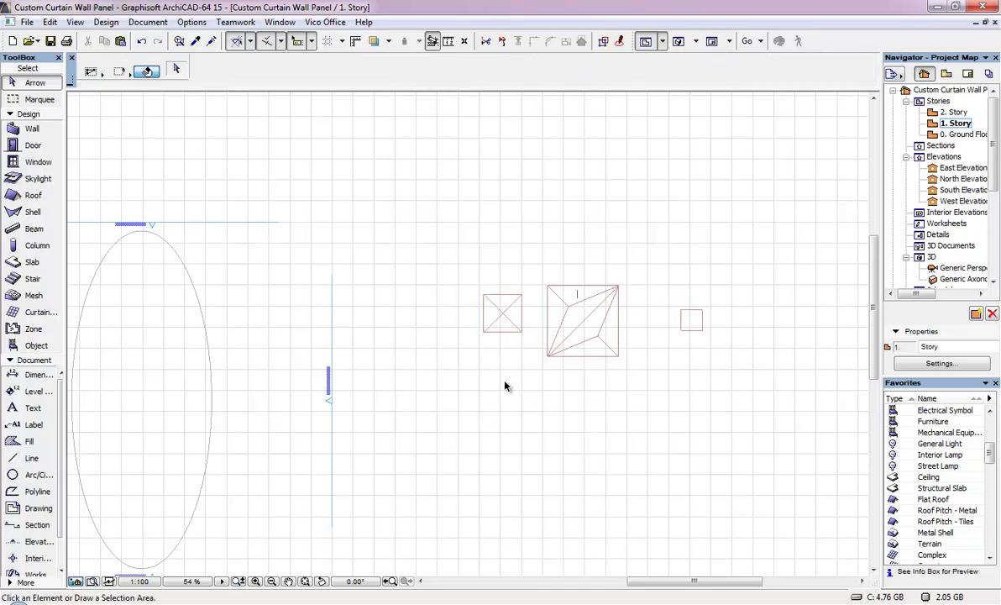
pyautogui.click(507, 330)
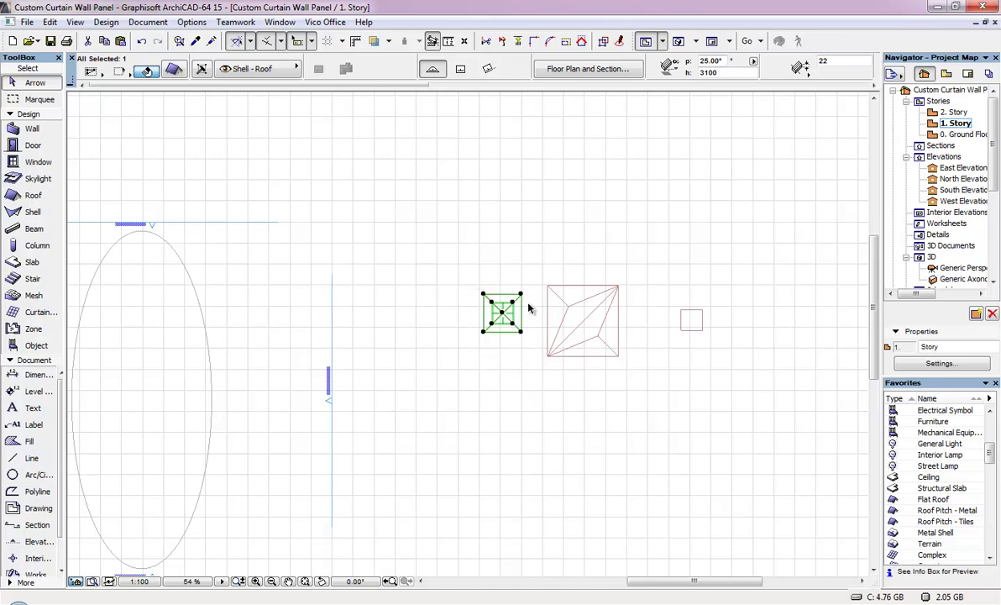
# Save the pyramid roof to the embedded library as Custom Curtain Wall Panel 'Rect'
pyautogui.click(34, 21)
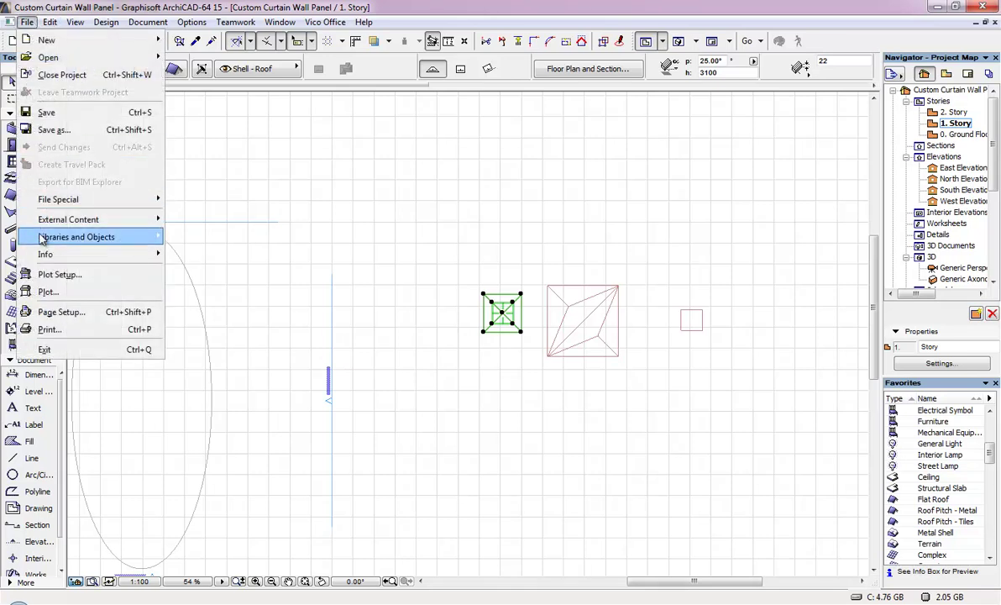
pyautogui.moveTo(42, 240)
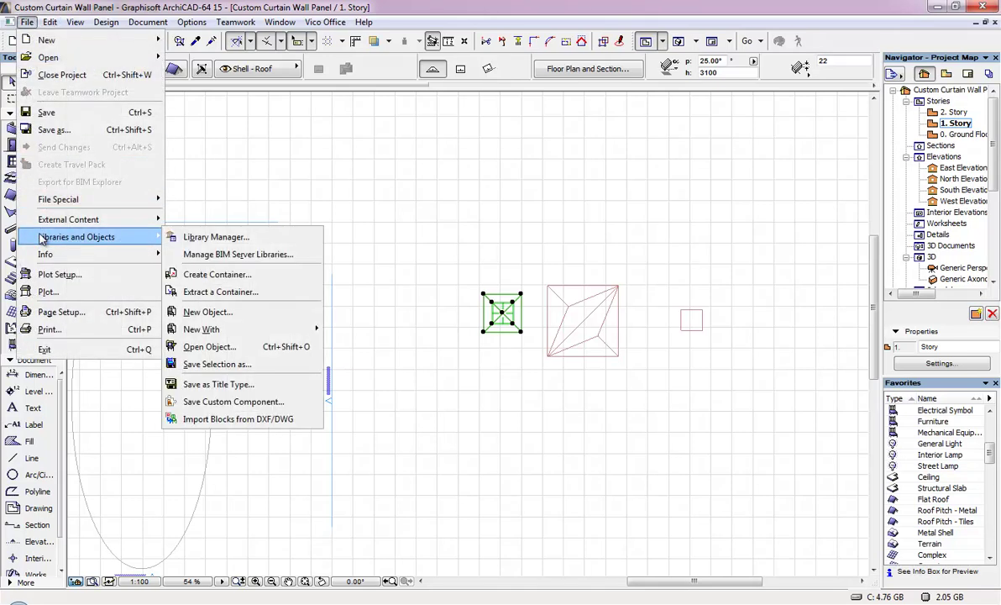
pyautogui.click(213, 402)
pyautogui.click(476, 217)
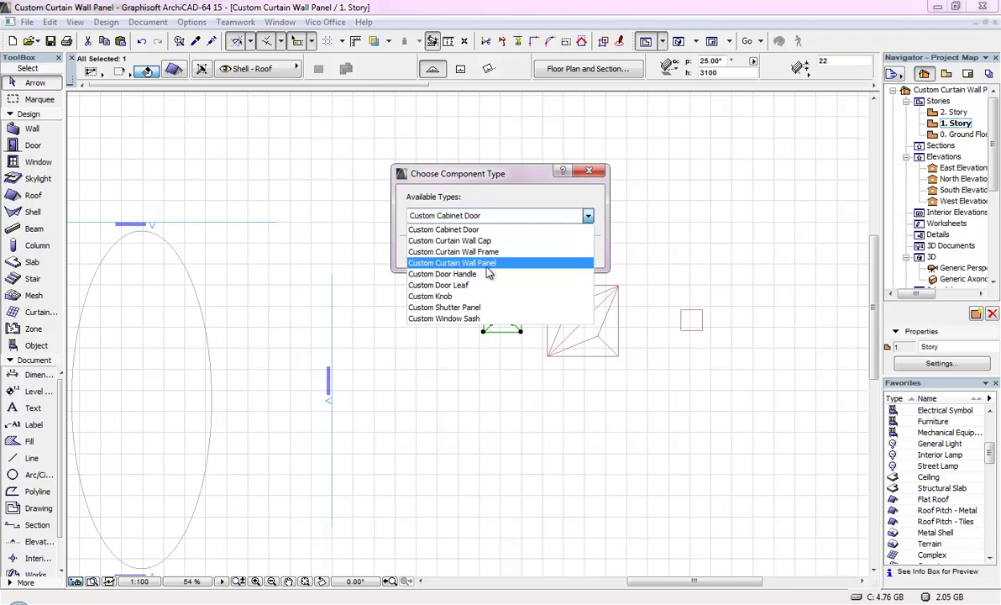
pyautogui.click(457, 263)
pyautogui.click(554, 257)
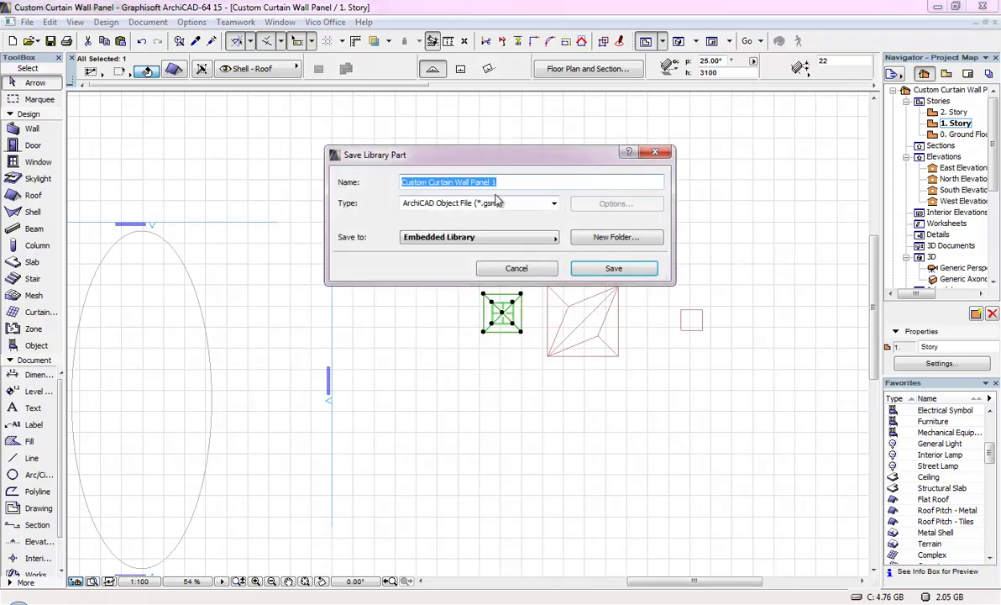
pyautogui.write('Rect')
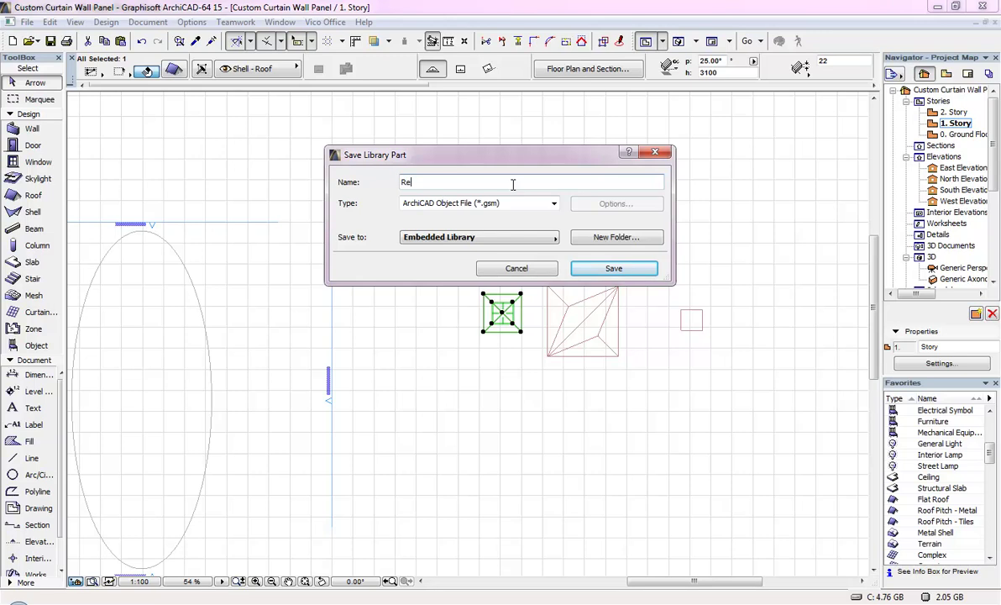
pyautogui.click(643, 270)
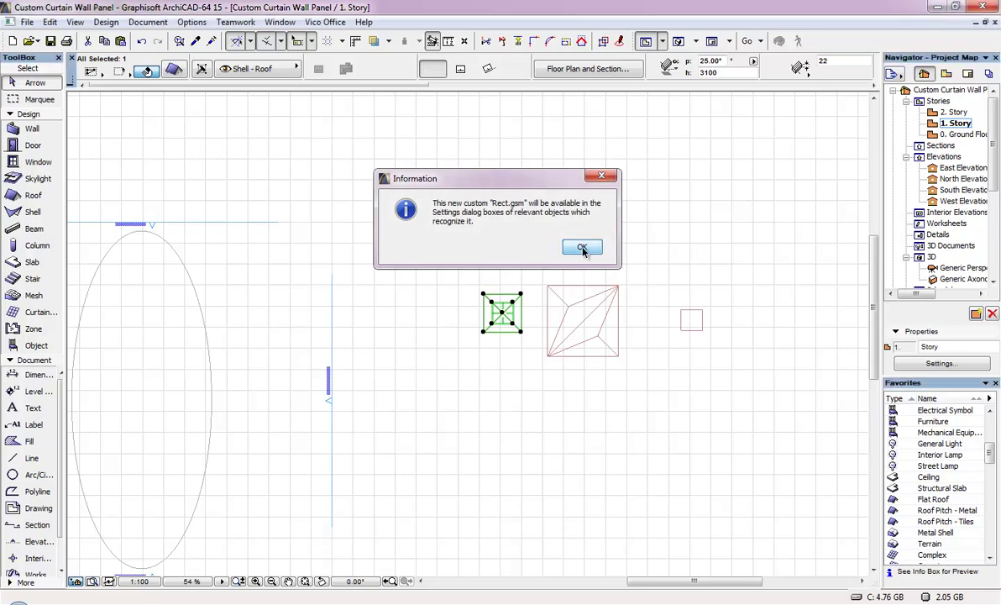
pyautogui.click(581, 247)
pyautogui.click(558, 259)
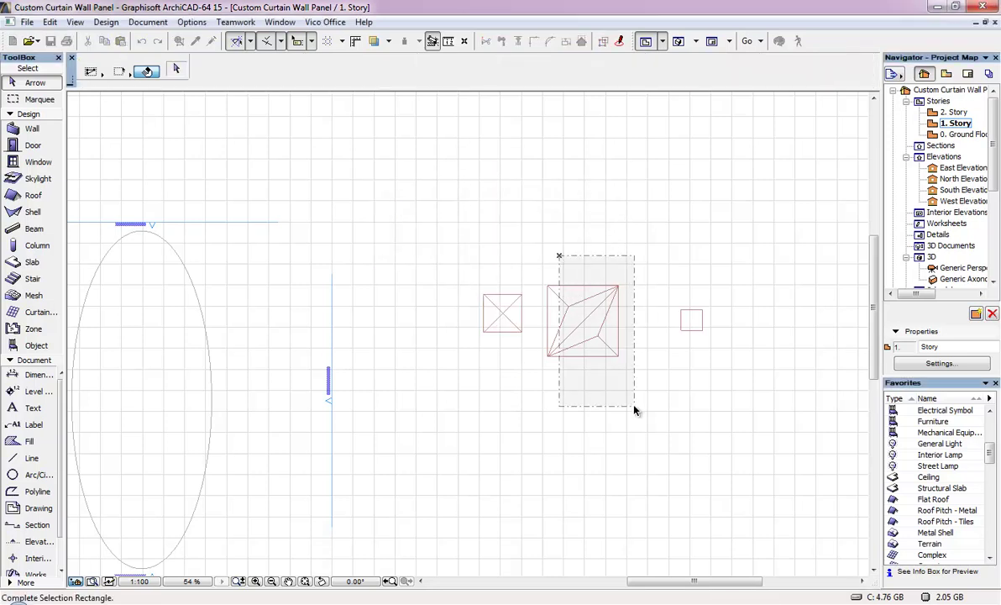
# Zoom in and marquee-select both triangular planes of the large square roof
pyautogui.click(589, 376)
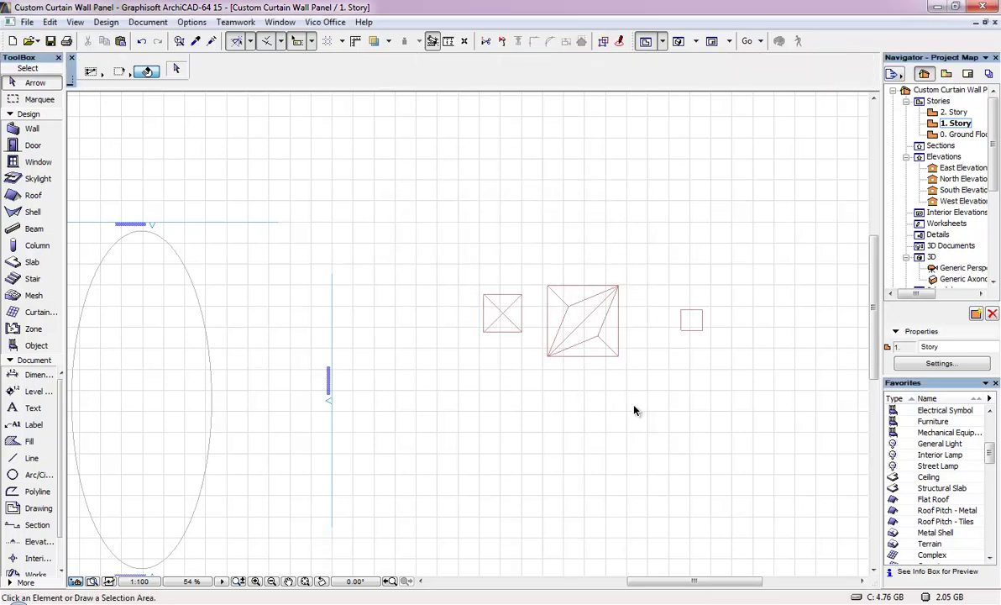
pyautogui.click(603, 336)
pyautogui.scroll(5, 604, 331)
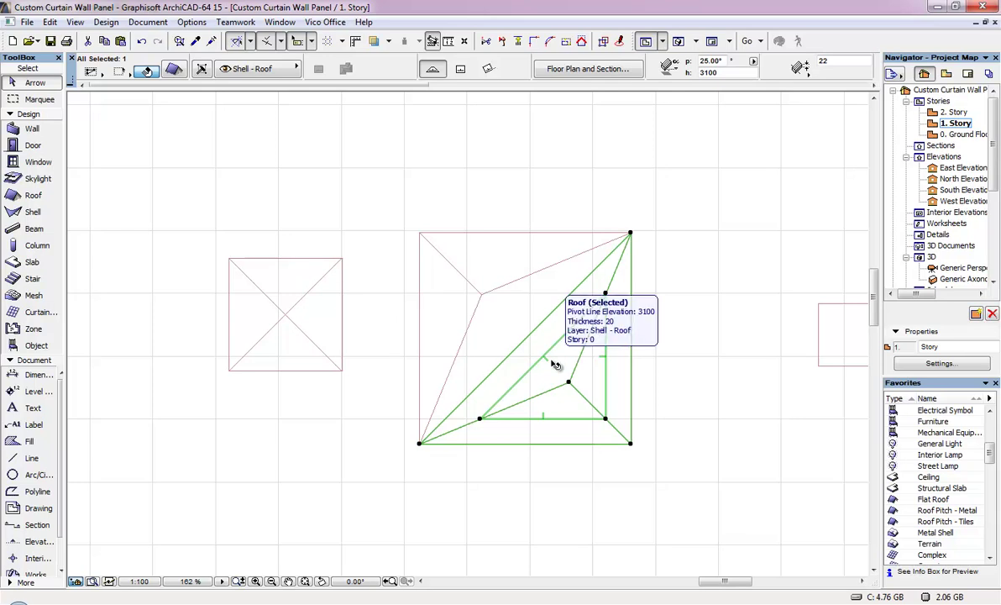
pyautogui.click(606, 208)
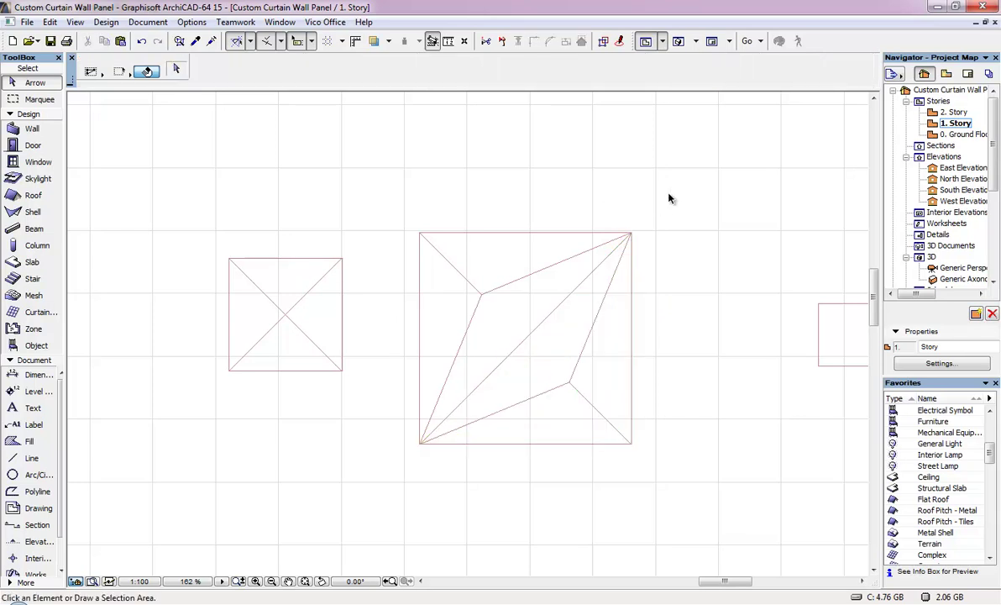
pyautogui.moveTo(628, 178); pyautogui.dragTo(419, 436)
pyautogui.moveTo(389, 197); pyautogui.dragTo(715, 565)
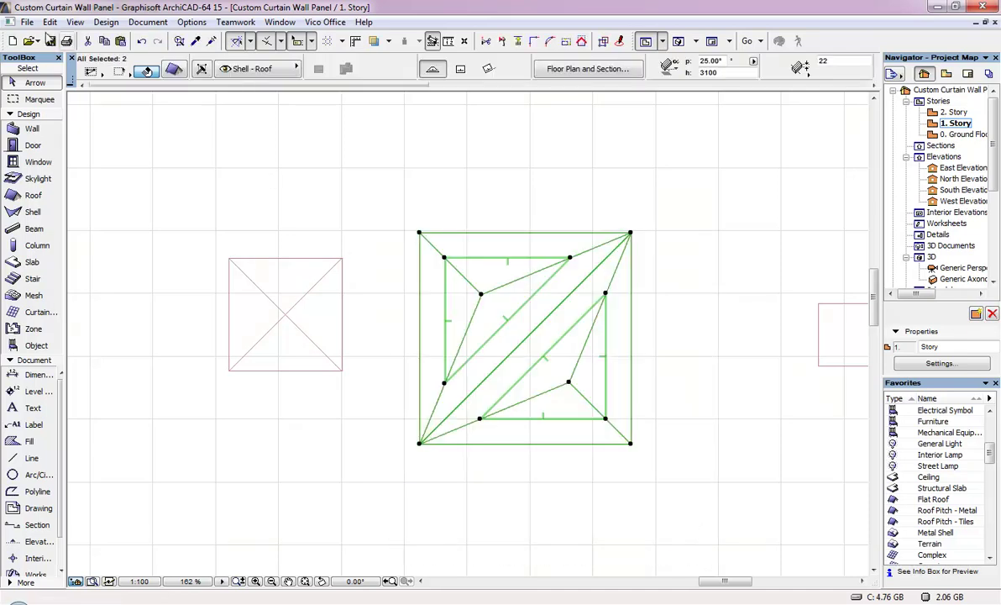
# Save the two-plane roof to the embedded library as Custom Curtain Wall Panel 'Triangular 2'
pyautogui.click(26, 22)
pyautogui.moveTo(42, 238)
pyautogui.click(351, 402)
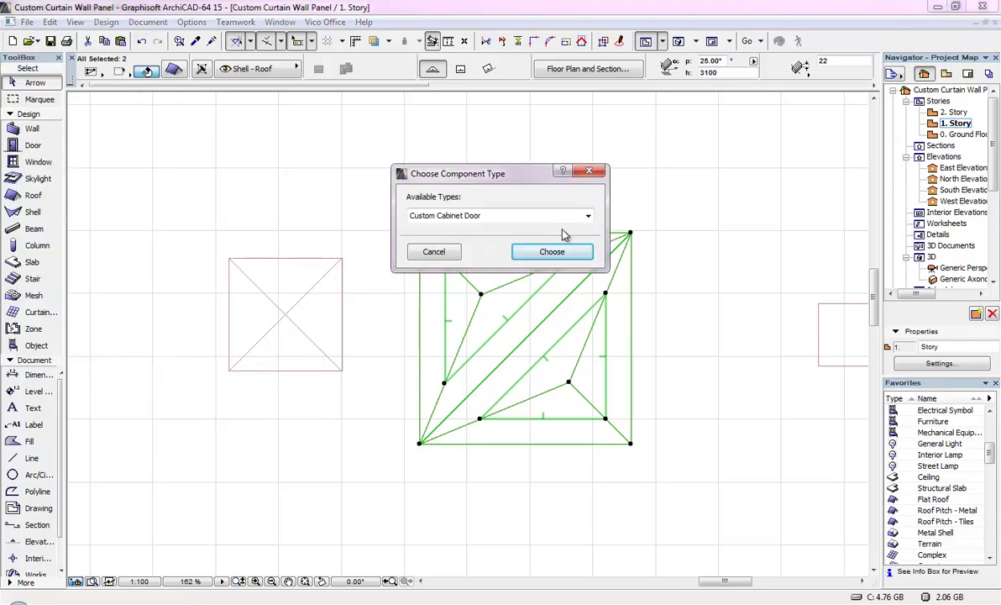
pyautogui.click(528, 216)
pyautogui.click(514, 261)
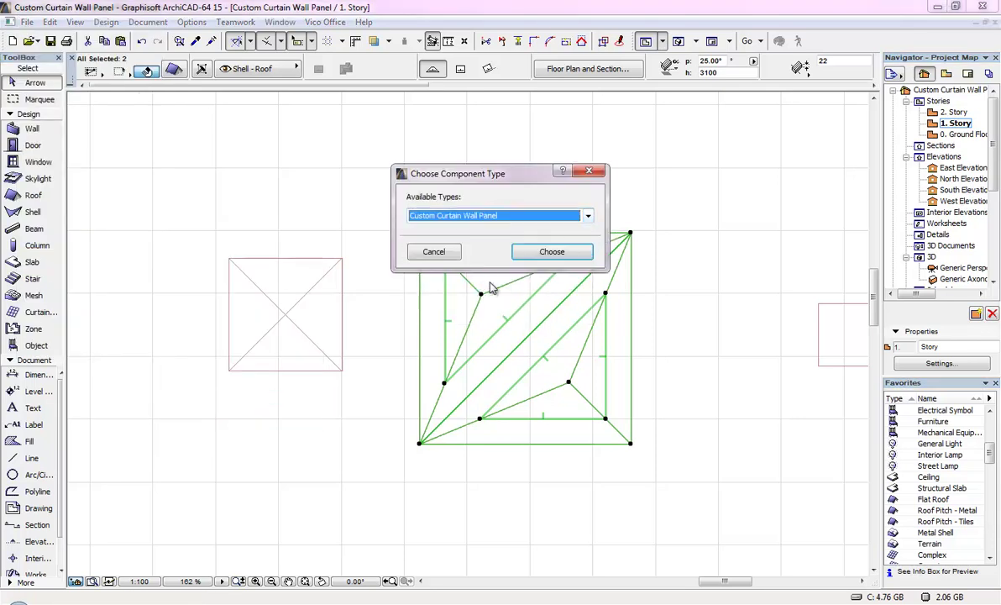
pyautogui.click(538, 252)
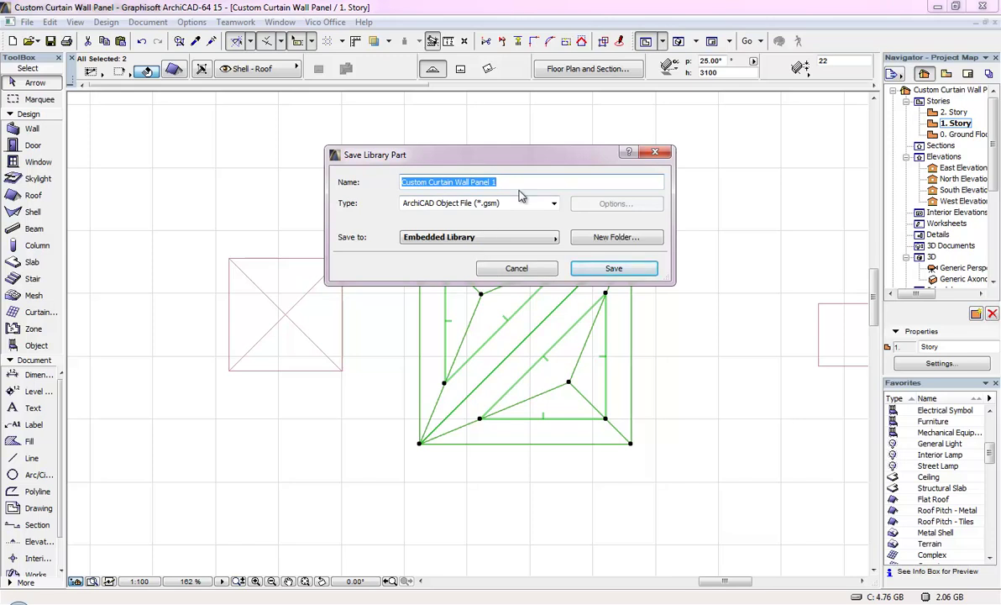
pyautogui.write('Triangular 2')
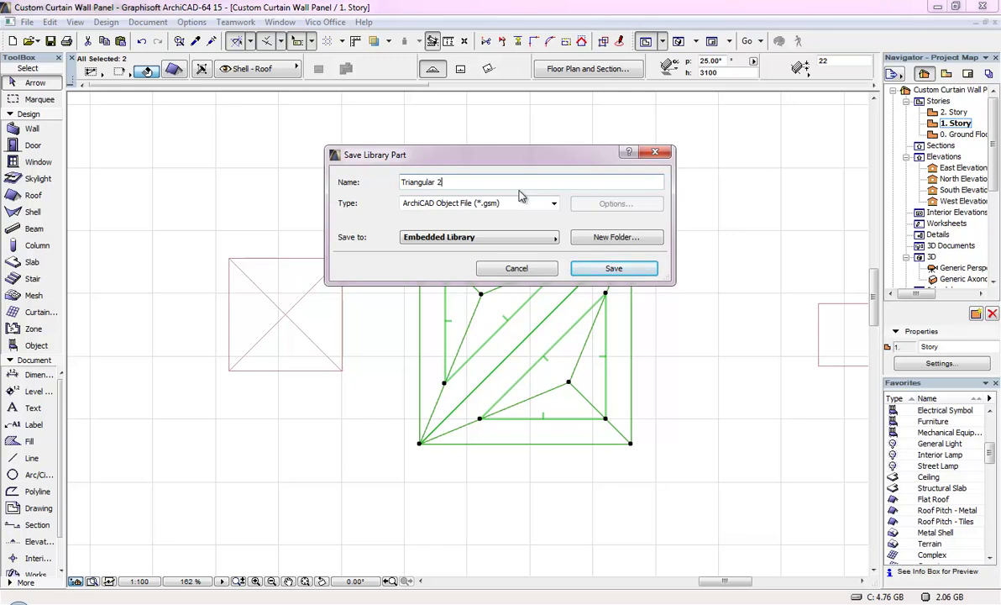
pyautogui.click(638, 269)
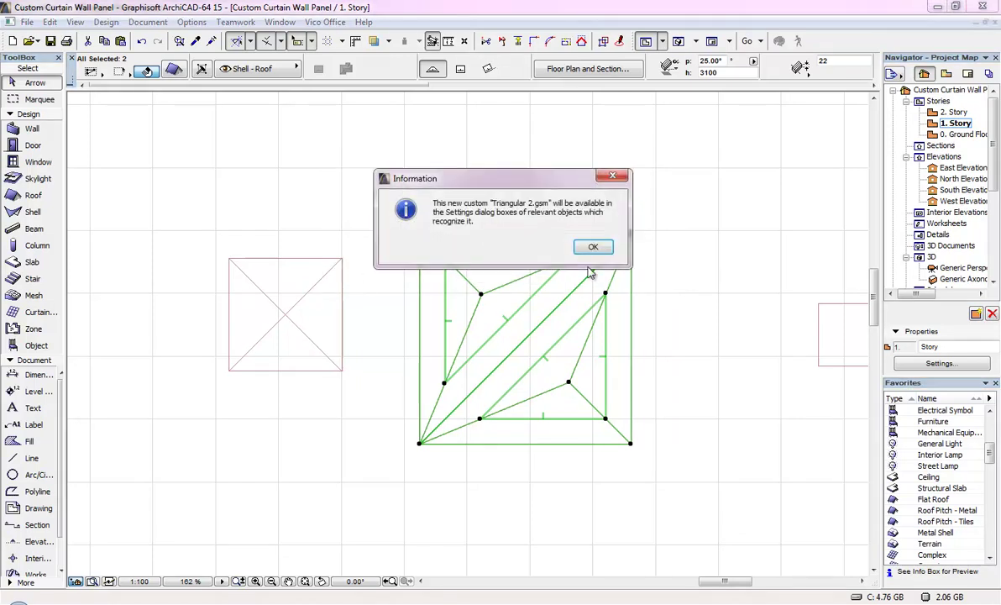
pyautogui.click(593, 247)
pyautogui.moveTo(681, 312); pyautogui.dragTo(398, 314, button='middle')
pyautogui.click(531, 344)
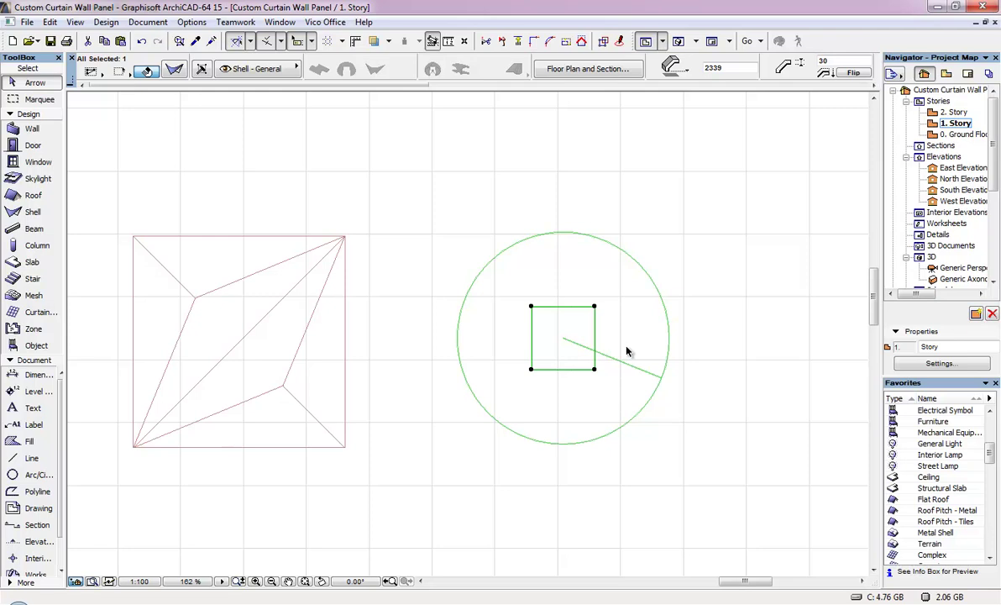
pyautogui.press('F5')
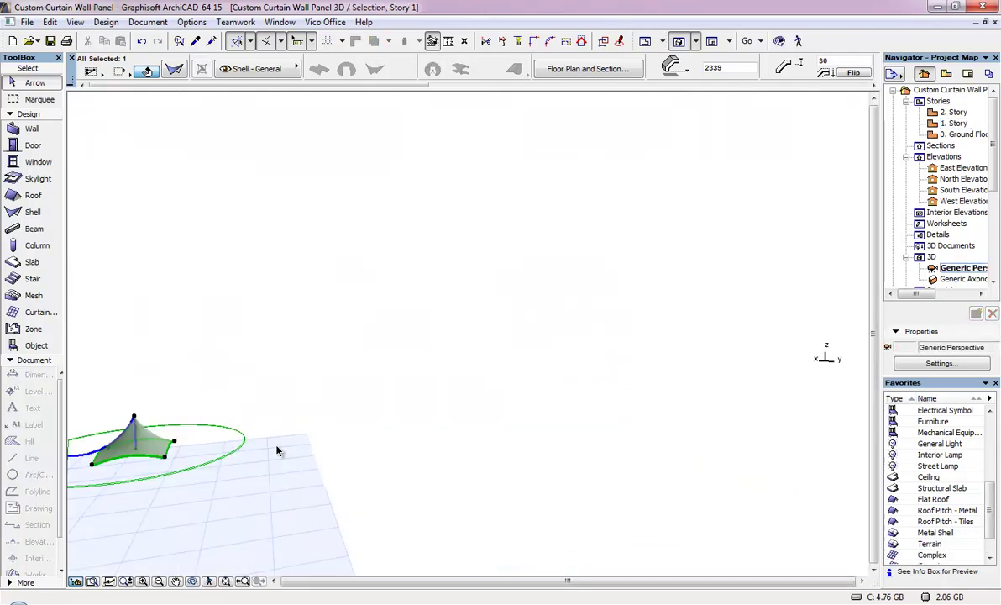
pyautogui.moveTo(259, 451); pyautogui.dragTo(353, 289)
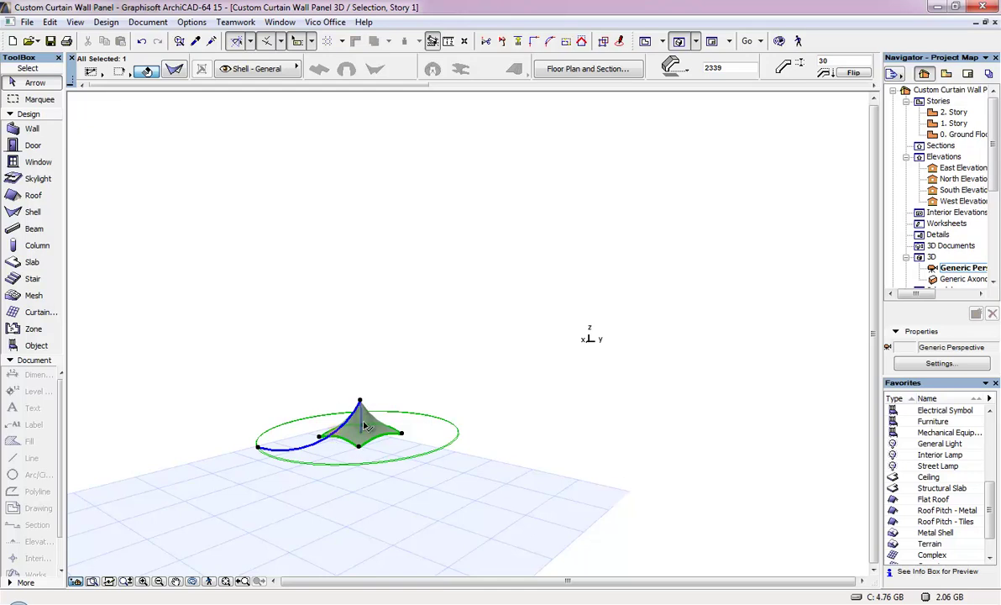
pyautogui.press('F2')
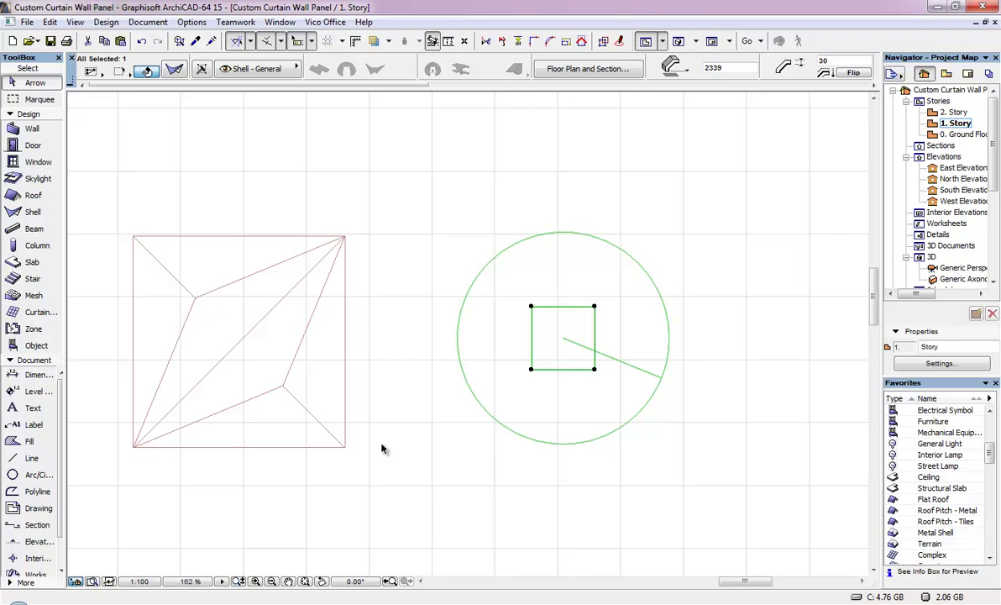
# Save the shell as Custom Curtain Wall Panel 'Shell 2', then zoom out over the shapes
pyautogui.click(27, 22)
pyautogui.moveTo(56, 234)
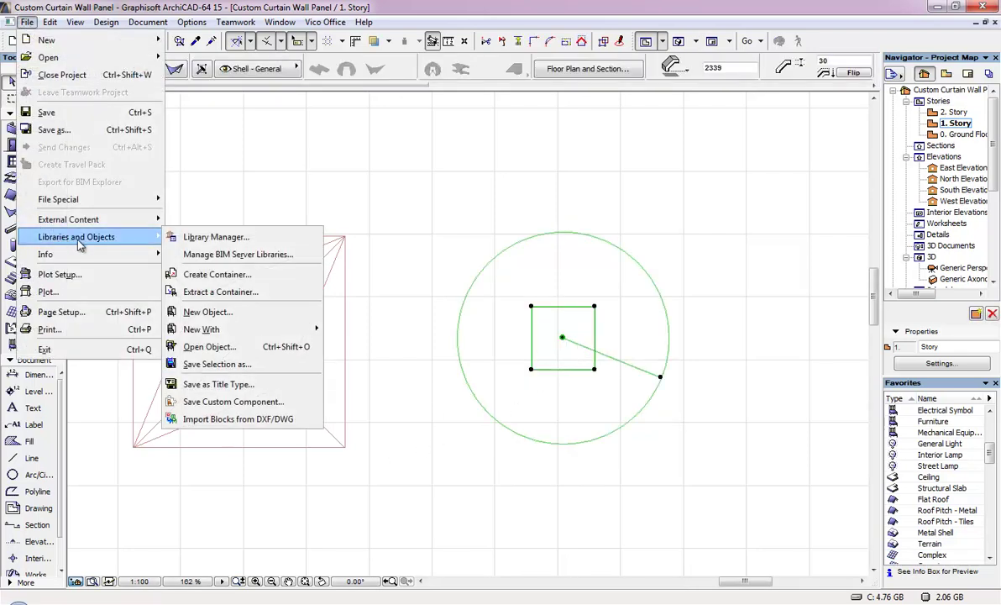
pyautogui.click(249, 401)
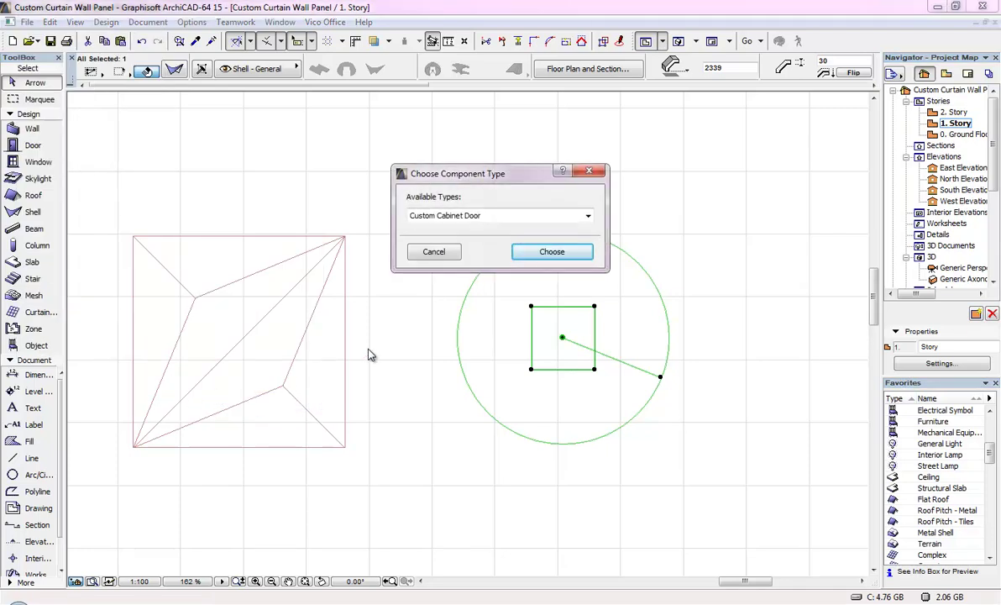
pyautogui.click(521, 216)
pyautogui.click(462, 260)
pyautogui.click(550, 252)
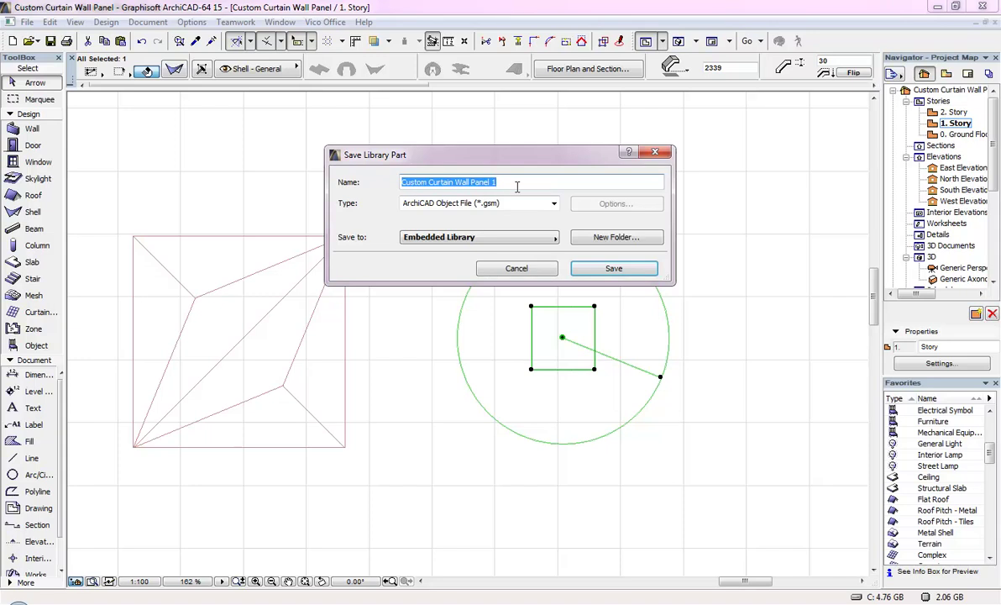
pyautogui.write('Shell 2')
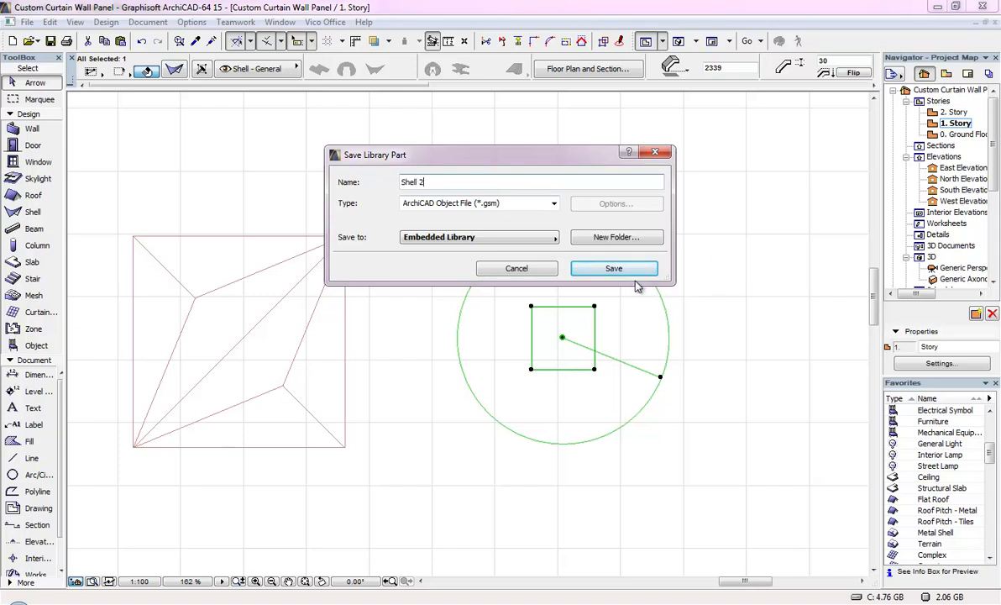
pyautogui.click(607, 269)
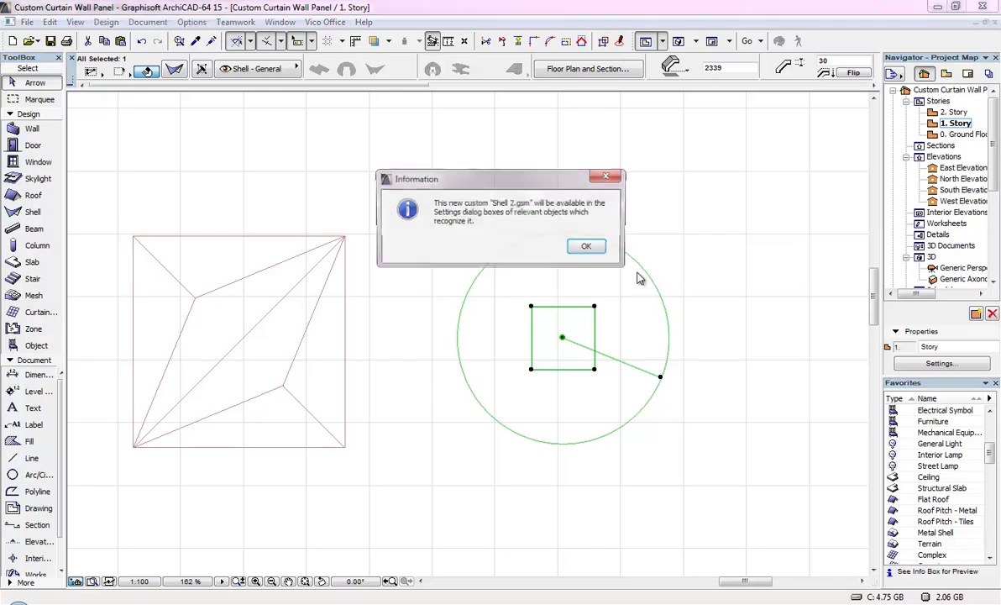
pyautogui.click(588, 247)
pyautogui.scroll(-4, 558, 312)
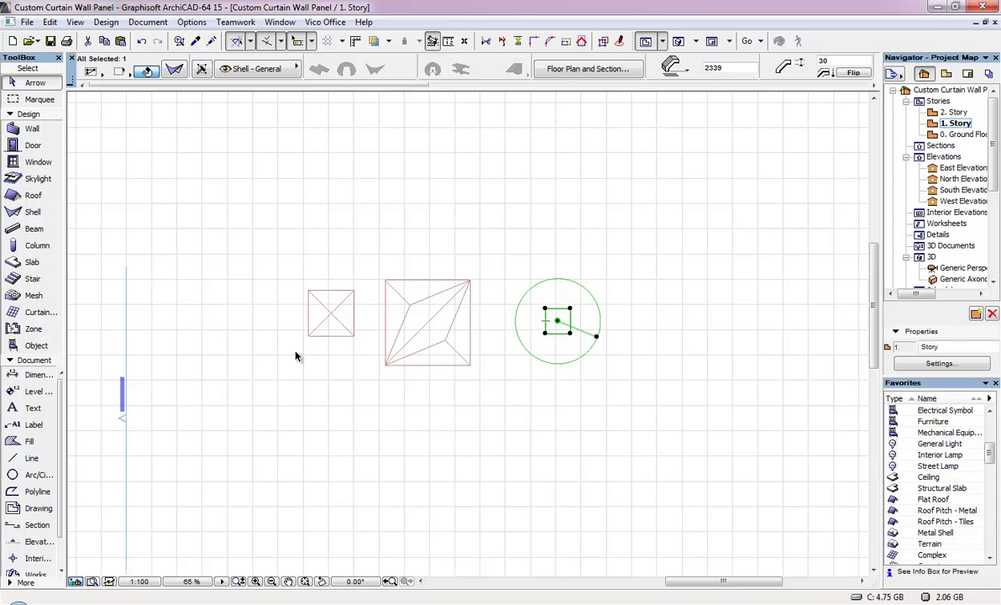
pyautogui.moveTo(297, 353); pyautogui.dragTo(540, 264, button='middle')
pyautogui.moveTo(255, 347); pyautogui.dragTo(482, 403, button='middle')
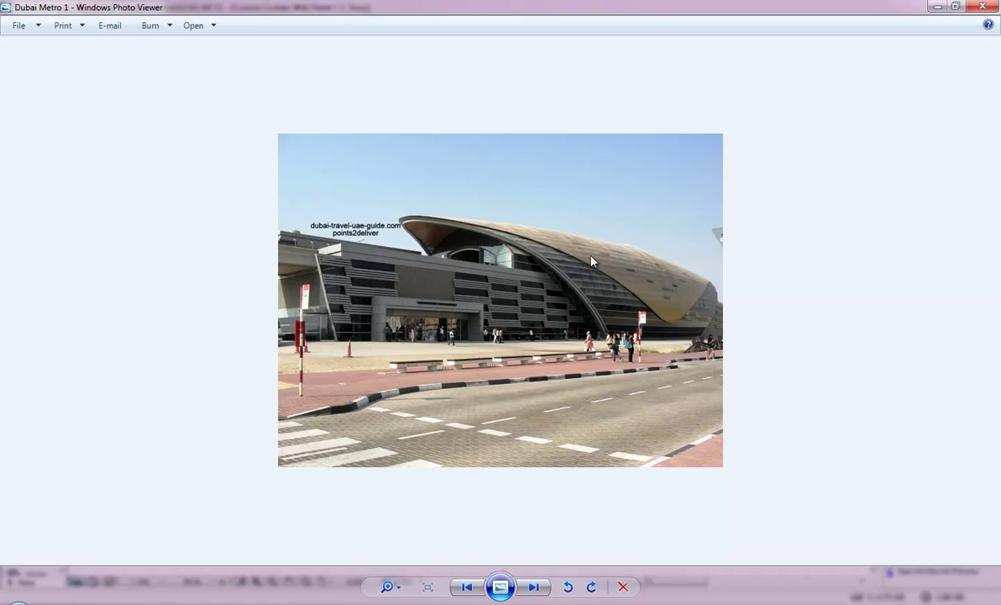
# Page through the Dubai Metro reference photos in Windows Photo Viewer
pyautogui.press('Right')
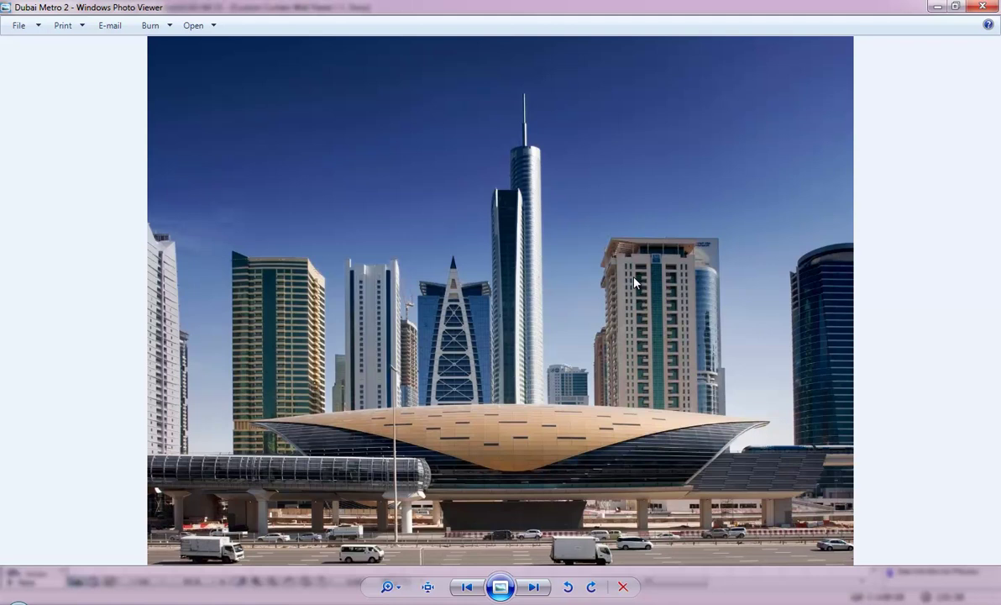
pyautogui.press('Right')
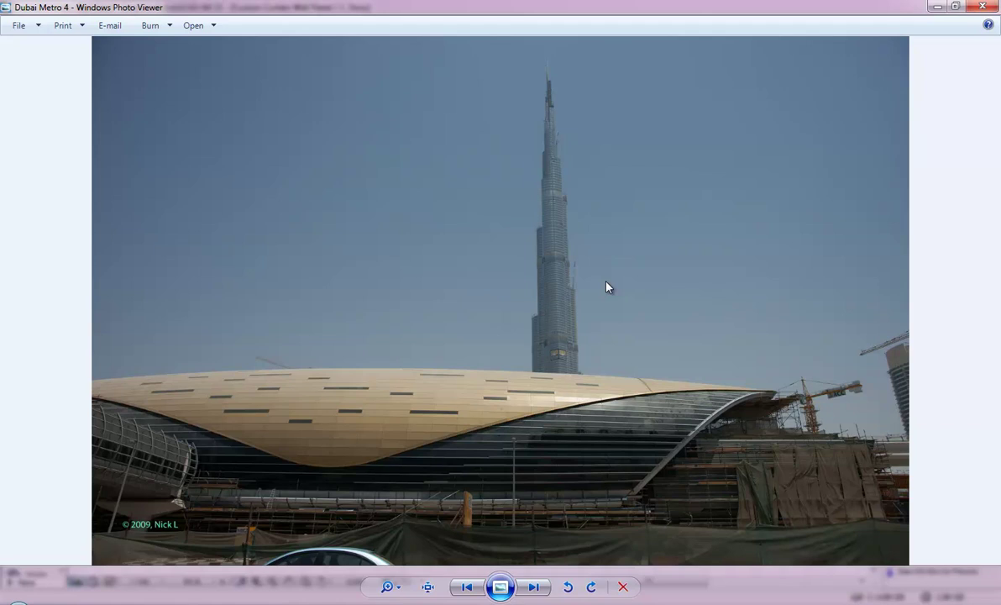
pyautogui.press('Right')
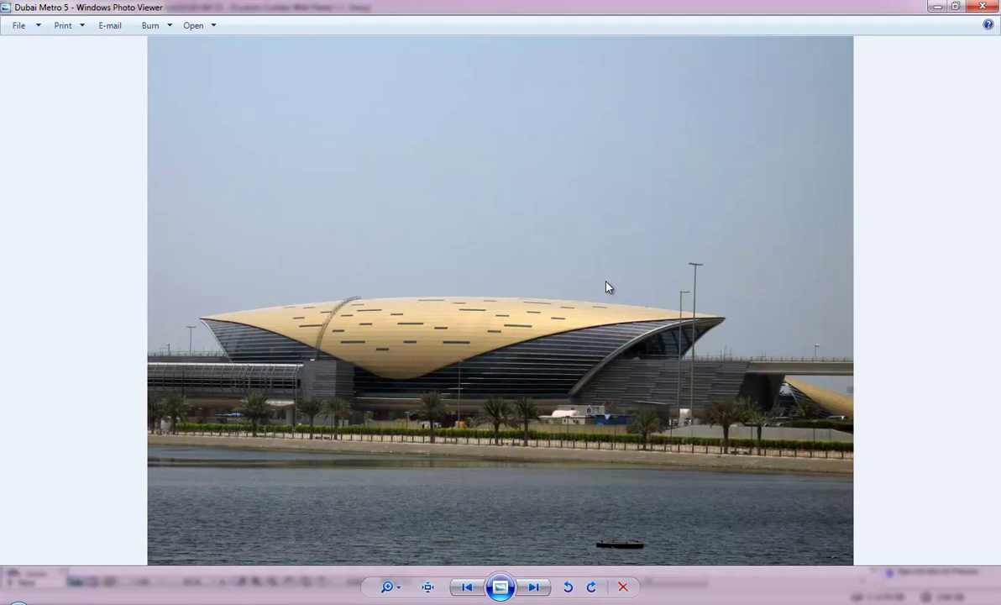
pyautogui.press('Right')
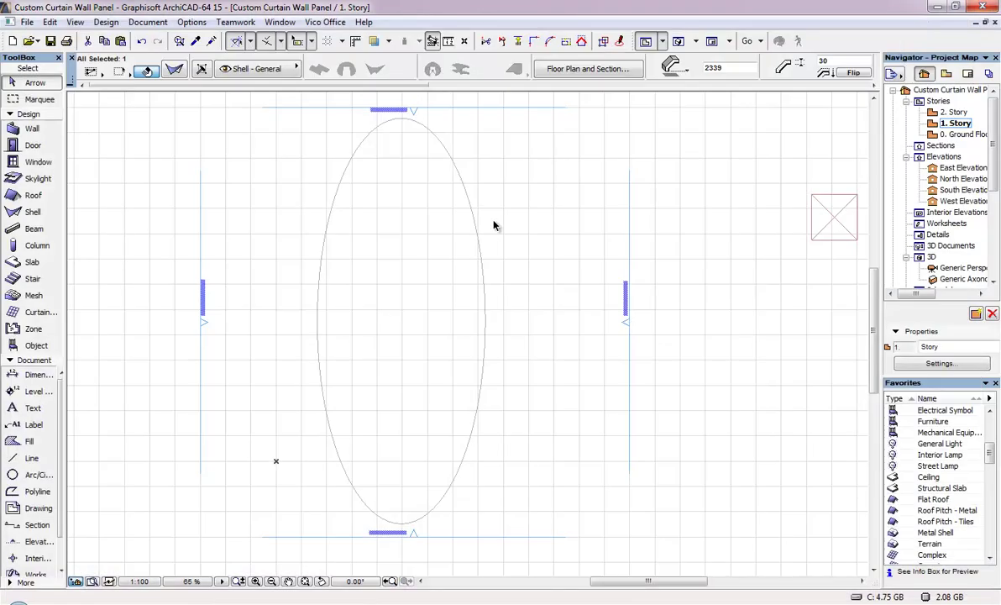
# Draw a curtain wall from the ellipse's bottom point straight up to its top point
pyautogui.click(490, 229)
pyautogui.click(491, 234)
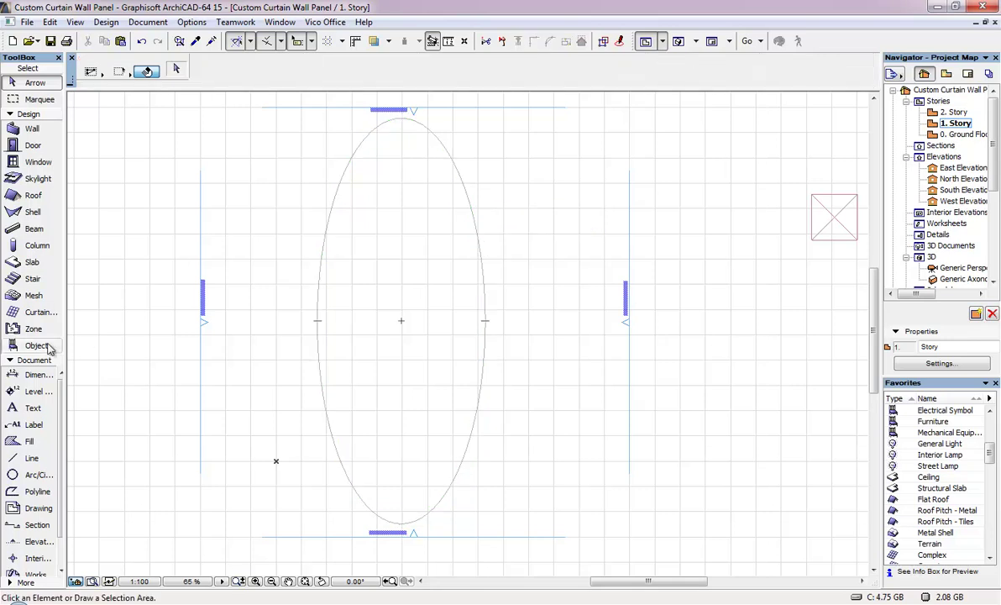
pyautogui.click(24, 312)
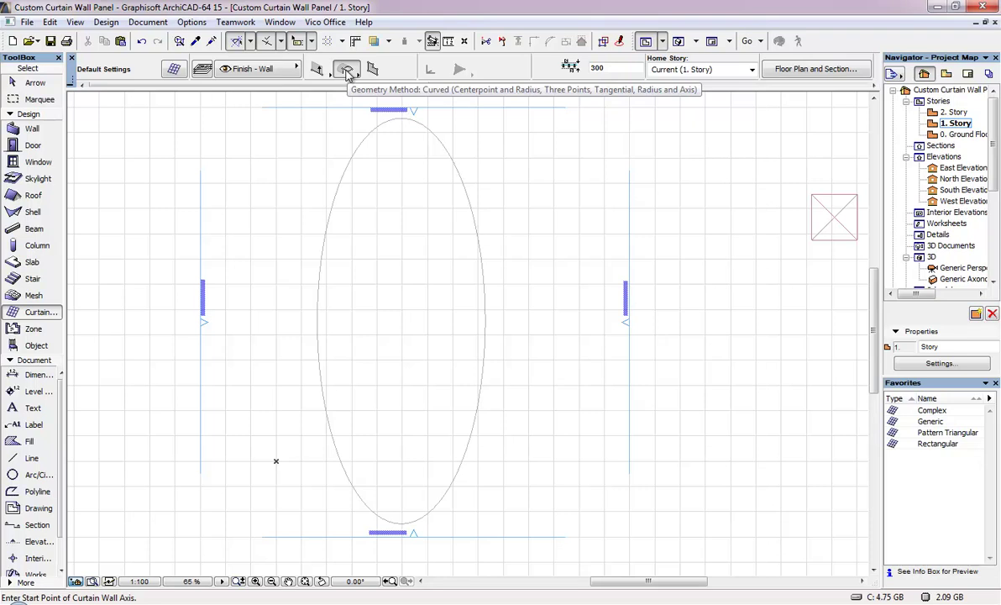
pyautogui.click(402, 522)
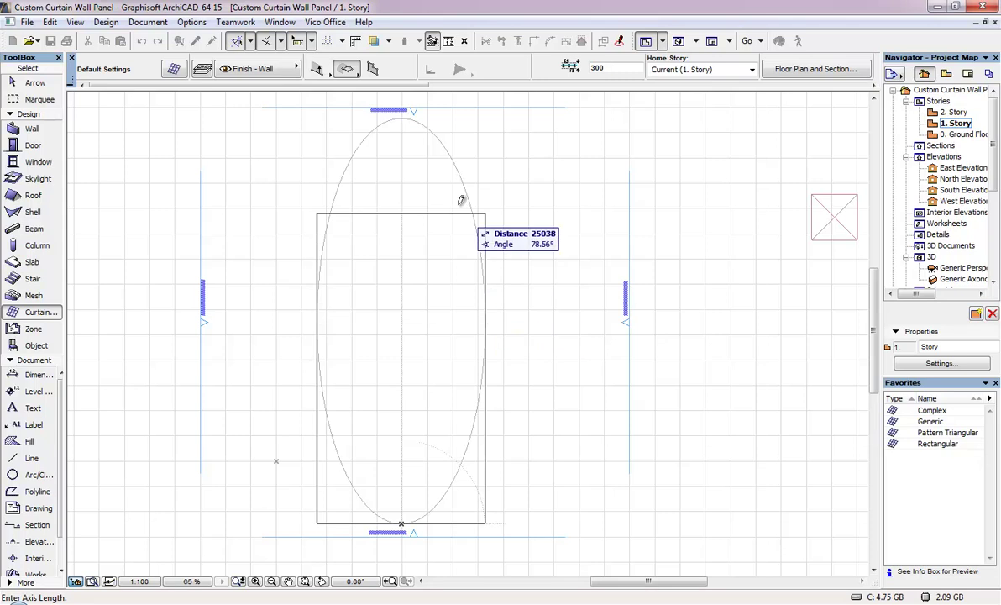
pyautogui.click(402, 112)
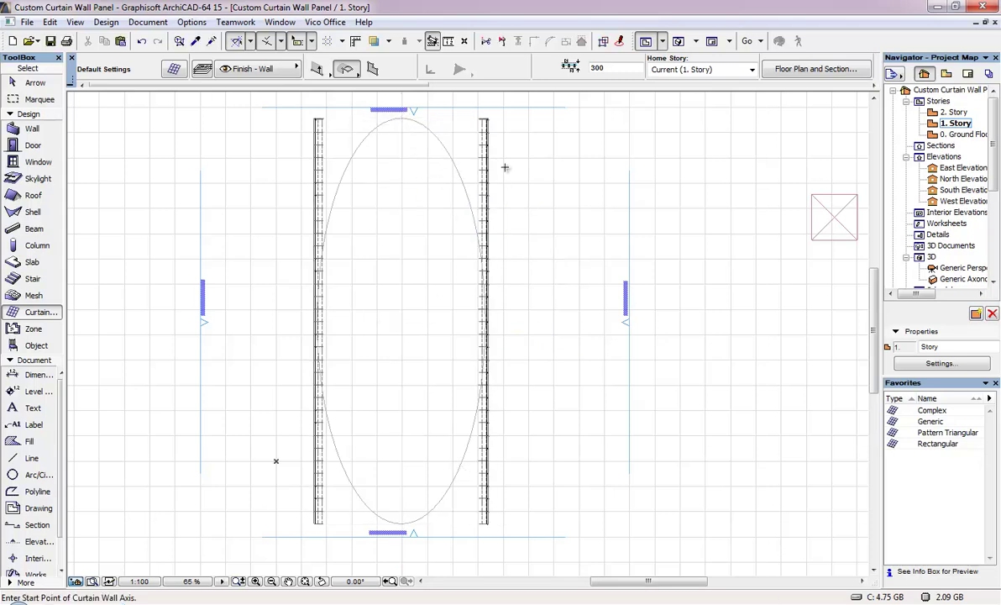
pyautogui.press('F3')
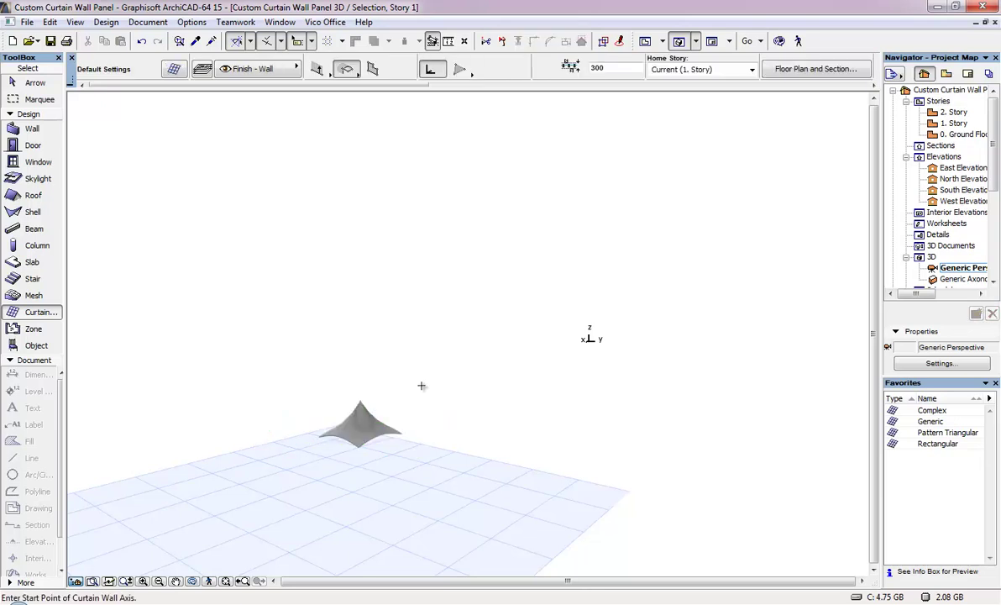
pyautogui.hotkey('shift', 'F5')
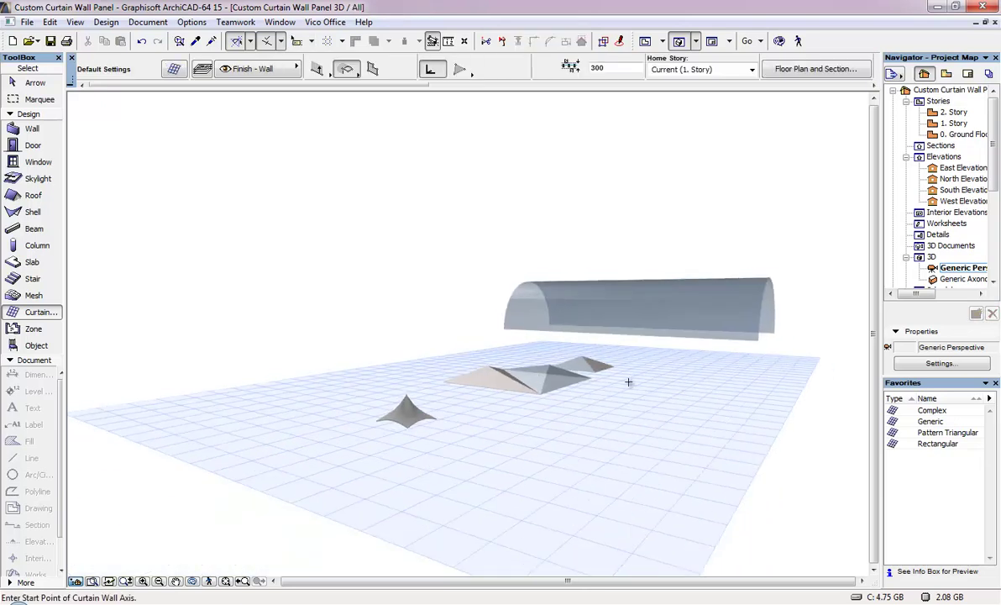
pyautogui.keyDown('shift'); pyautogui.moveTo(617, 395); pyautogui.dragTo(336, 406, button='middle'); pyautogui.keyUp('shift')
pyautogui.keyDown('shift'); pyautogui.moveTo(206, 420); pyautogui.dragTo(303, 371, button='middle'); pyautogui.keyUp('shift')
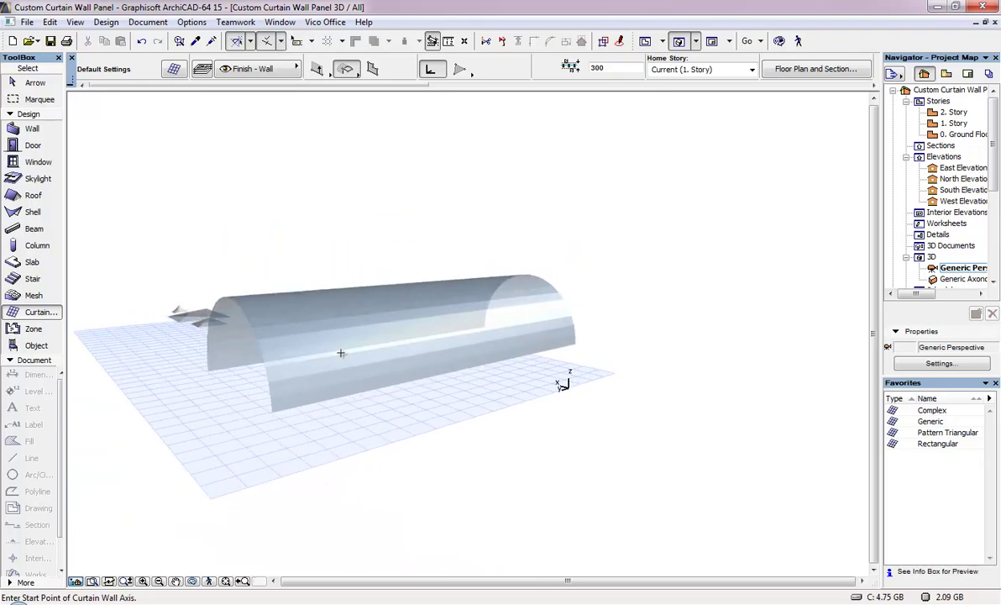
pyautogui.press('Escape')
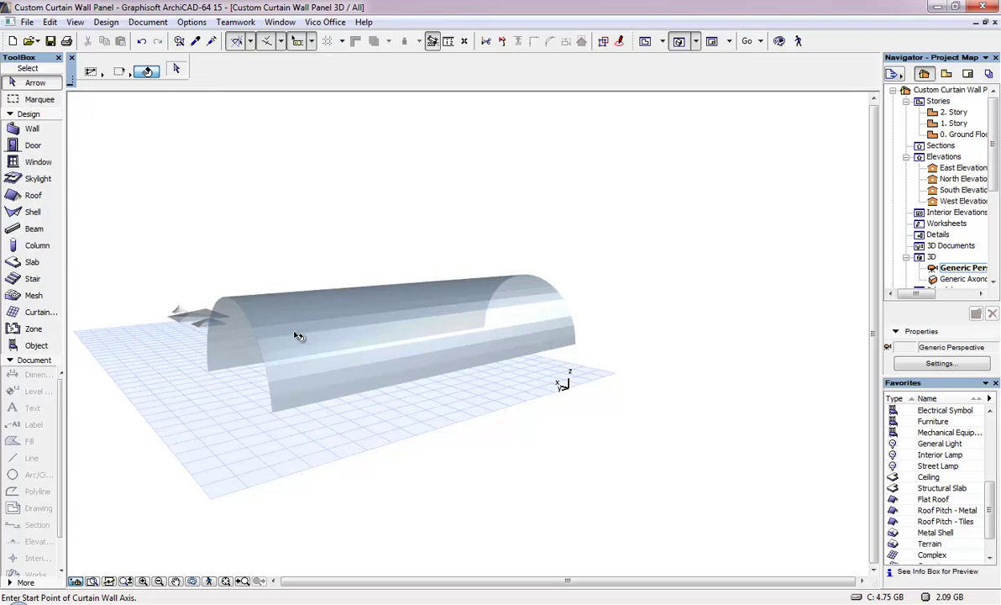
pyautogui.click(489, 298)
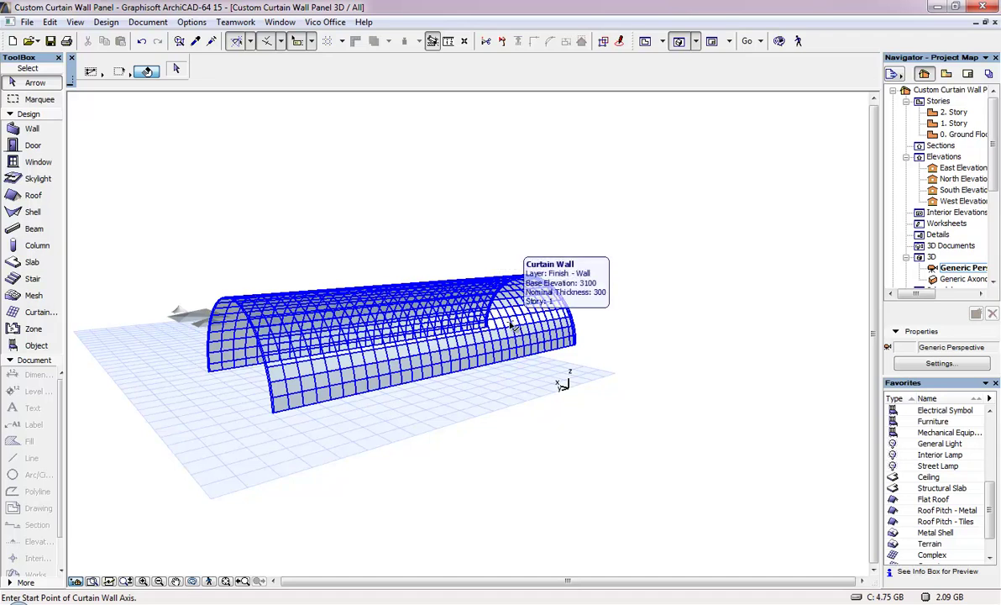
pyautogui.press('F2')
# Create an elliptical shell traced on the ellipse profile with an extrusion length of 60
pyautogui.click(621, 399)
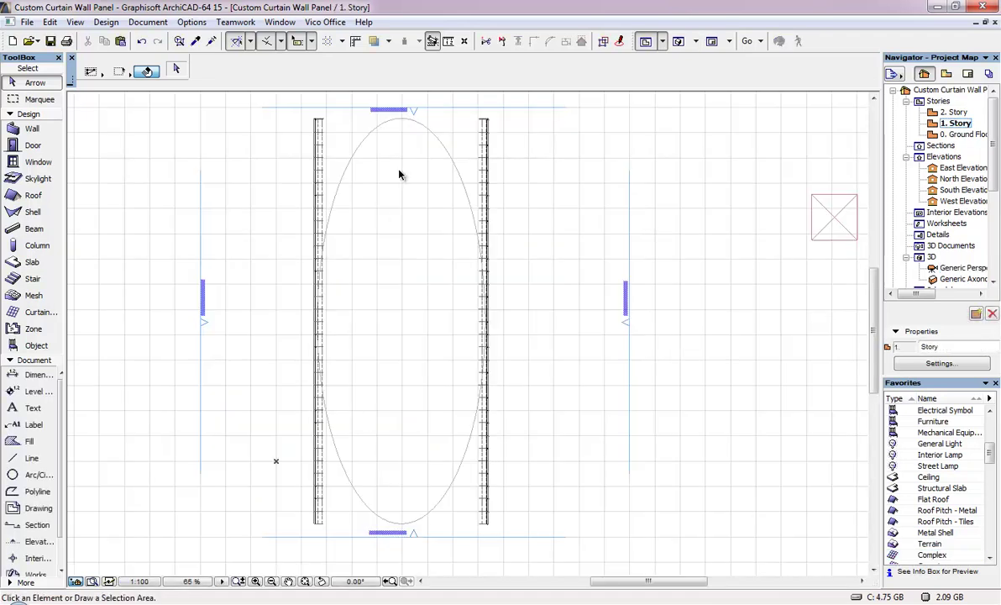
pyautogui.click(435, 139)
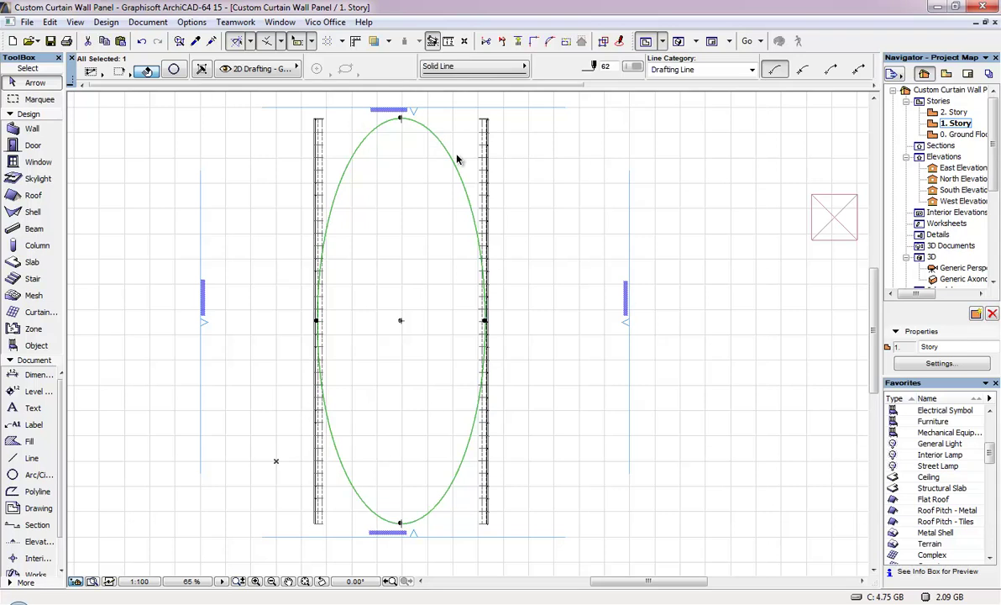
pyautogui.press('Escape')
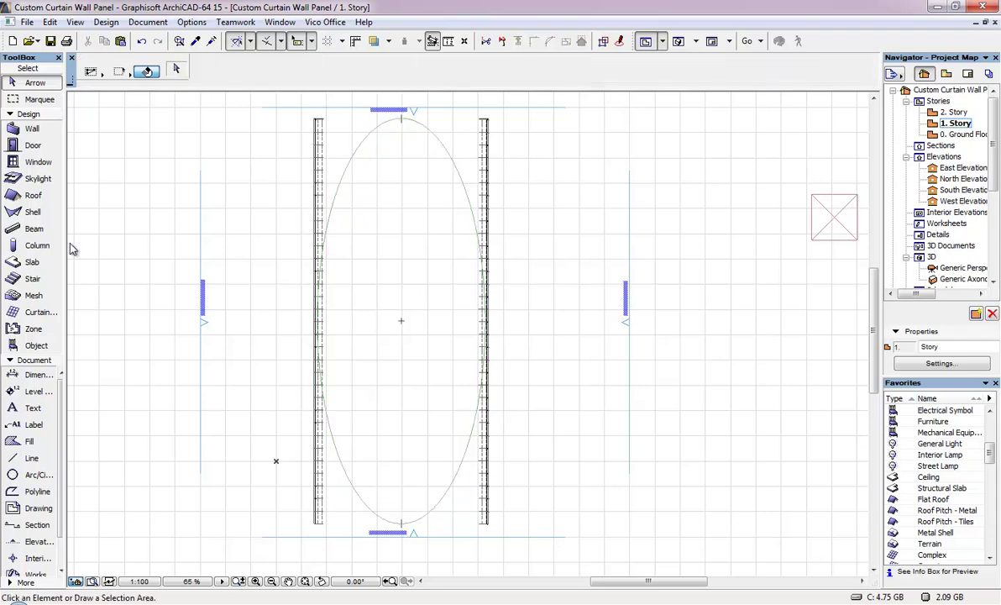
pyautogui.click(32, 212)
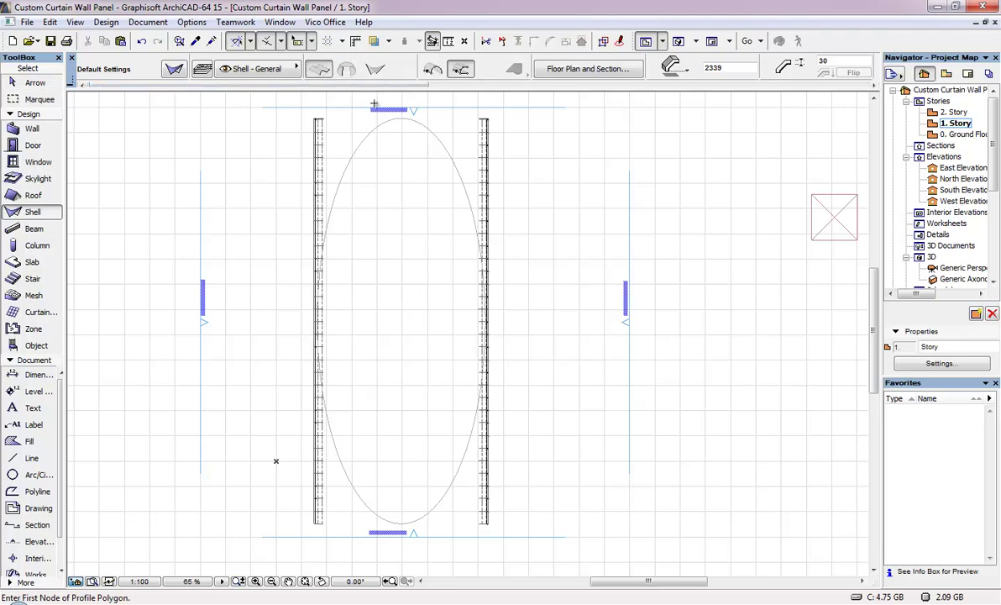
pyautogui.click(738, 67)
pyautogui.click(457, 164)
pyautogui.doubleClick(458, 168)
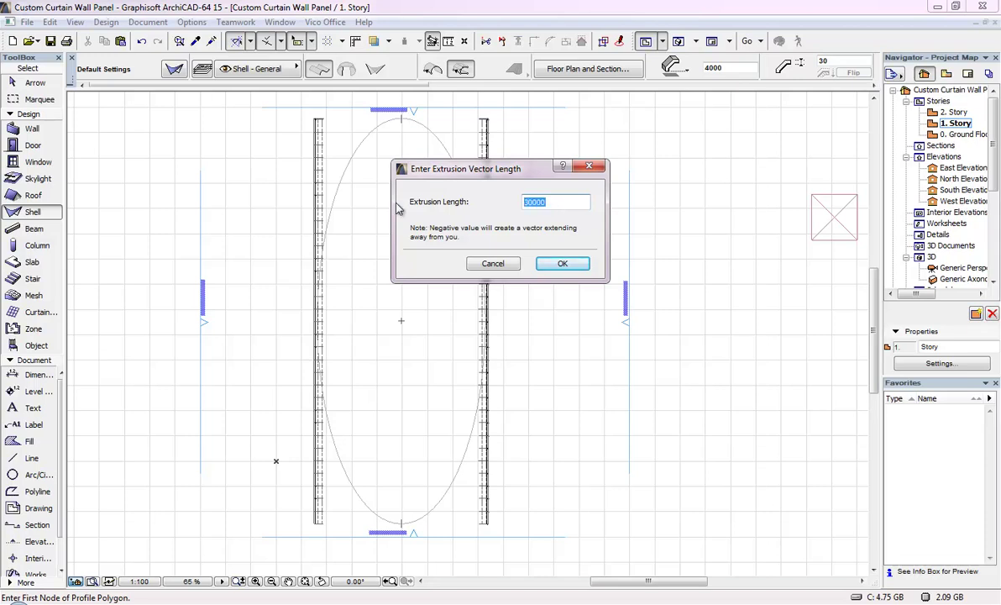
pyautogui.write('60')
pyautogui.click(561, 264)
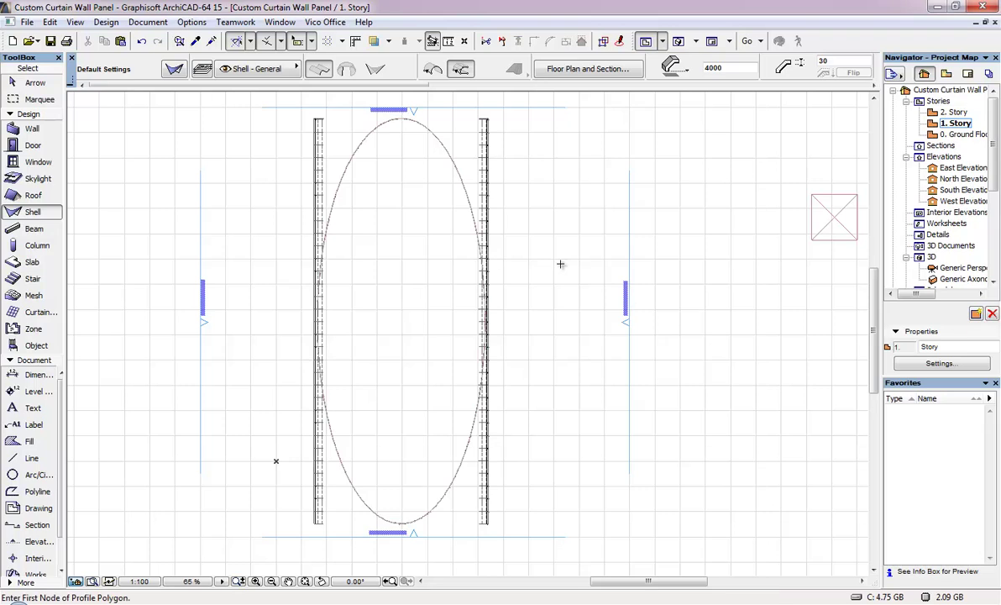
# Zoom out, clear the selection, and switch to the rectangle selection method
pyautogui.scroll(3, 458, 147)
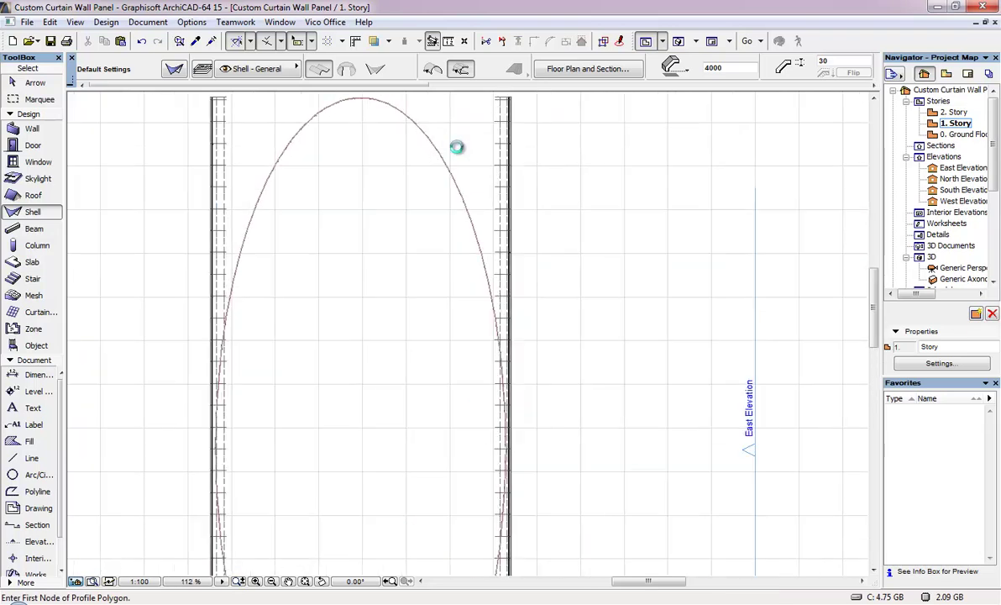
pyautogui.click(447, 168)
pyautogui.press('Escape')
pyautogui.press('Escape')
pyautogui.moveTo(558, 176); pyautogui.dragTo(389, 283)
pyautogui.scroll(-6, 499, 194)
pyautogui.click(95, 72)
pyautogui.click(96, 60)
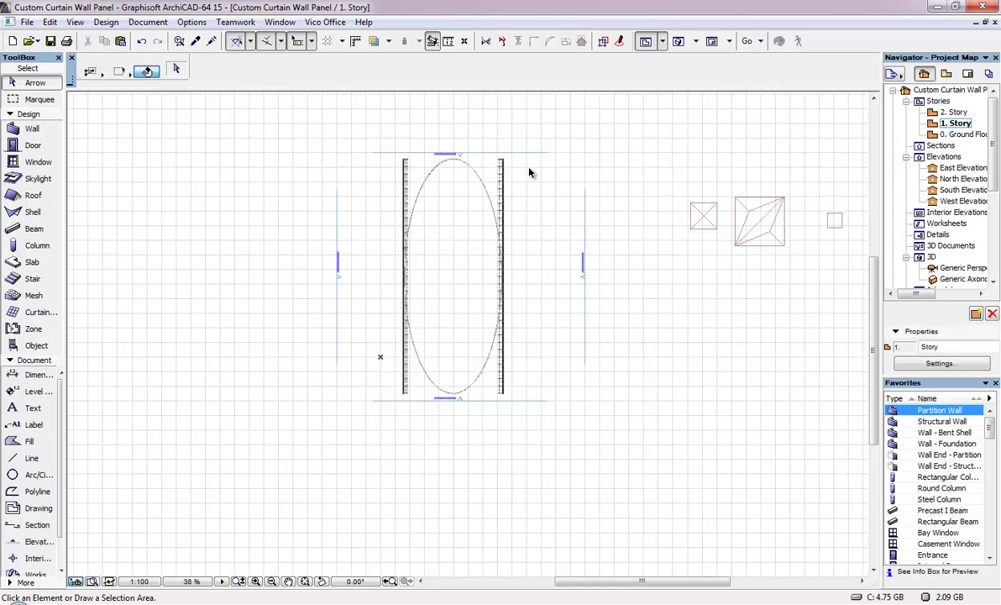
# Show the marquee-selected walls and elliptical shell in 3D and select the shell
pyautogui.moveTo(526, 162); pyautogui.dragTo(442, 248)
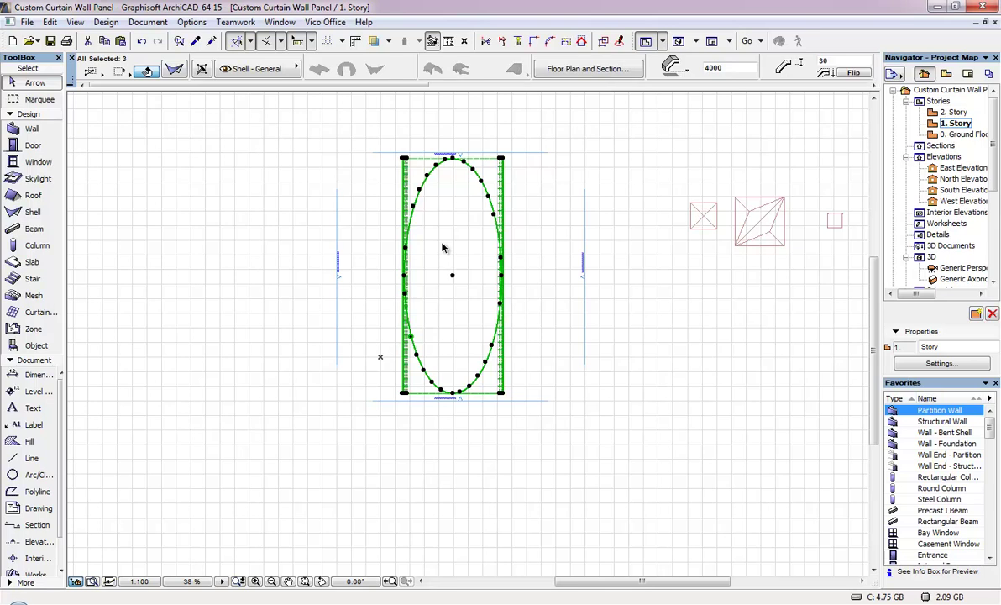
pyautogui.press('F5')
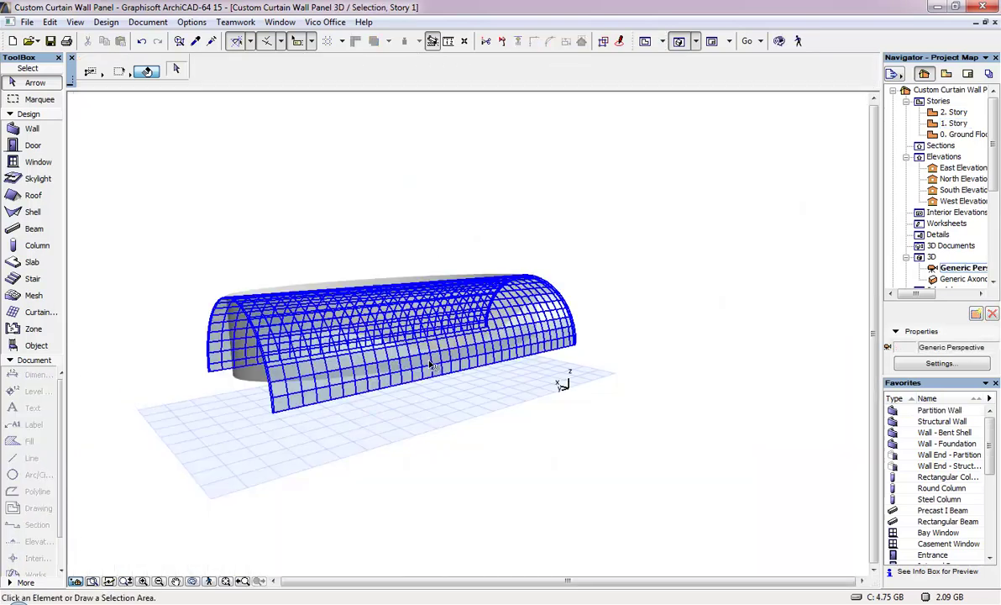
pyautogui.moveTo(619, 368); pyautogui.dragTo(454, 384)
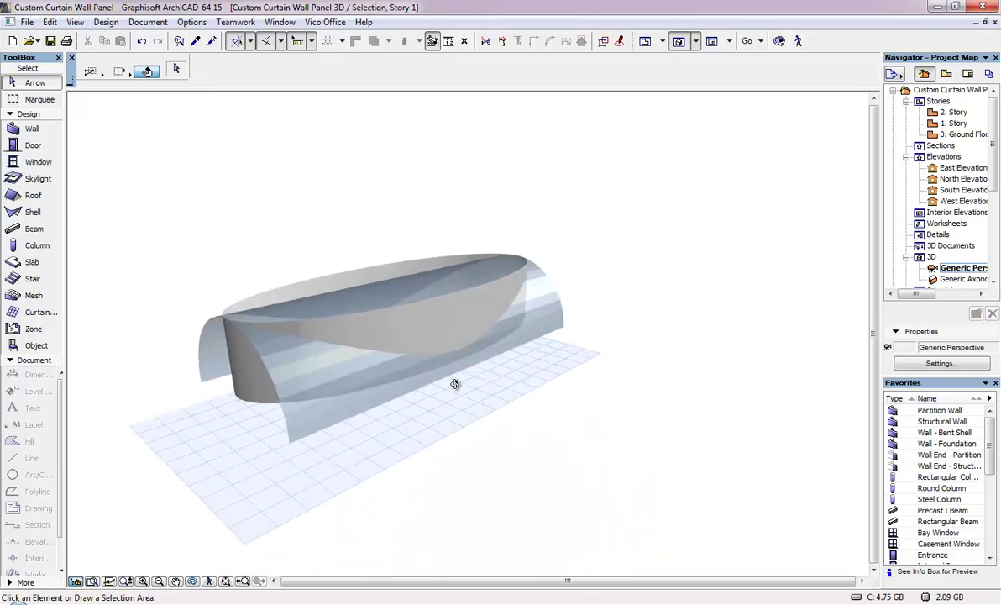
pyautogui.click(560, 346)
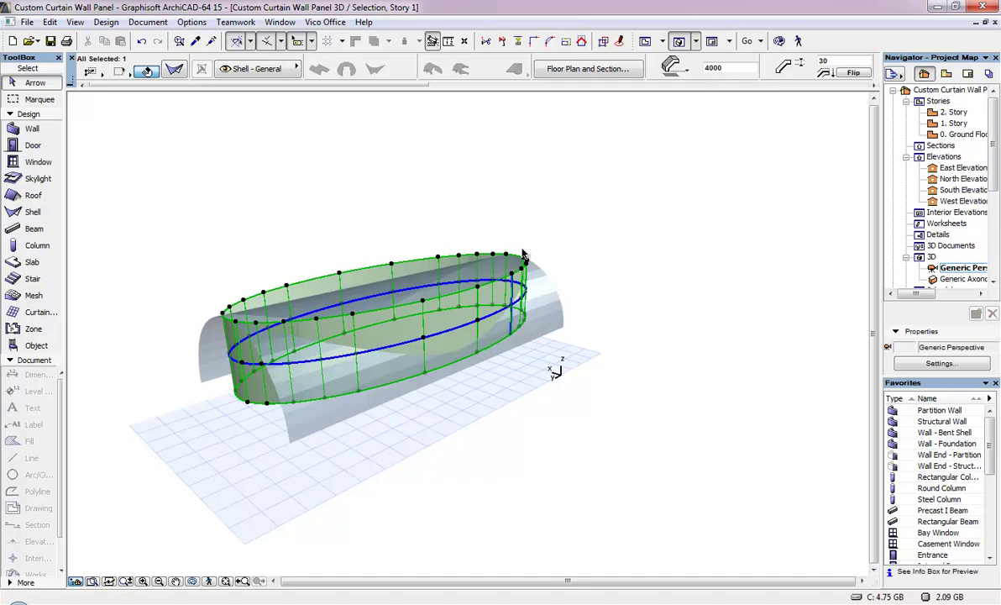
pyautogui.click(527, 263)
pyautogui.click(632, 271)
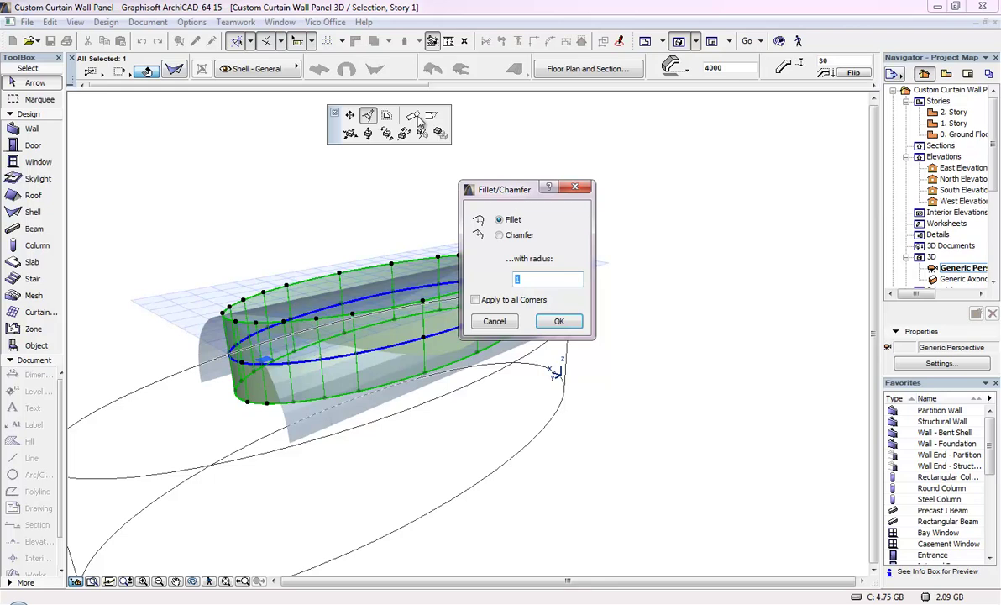
pyautogui.click(494, 320)
# Change the shell's extrusion length to 7000 and orbit so it lies lengthwise
pyautogui.click(419, 119)
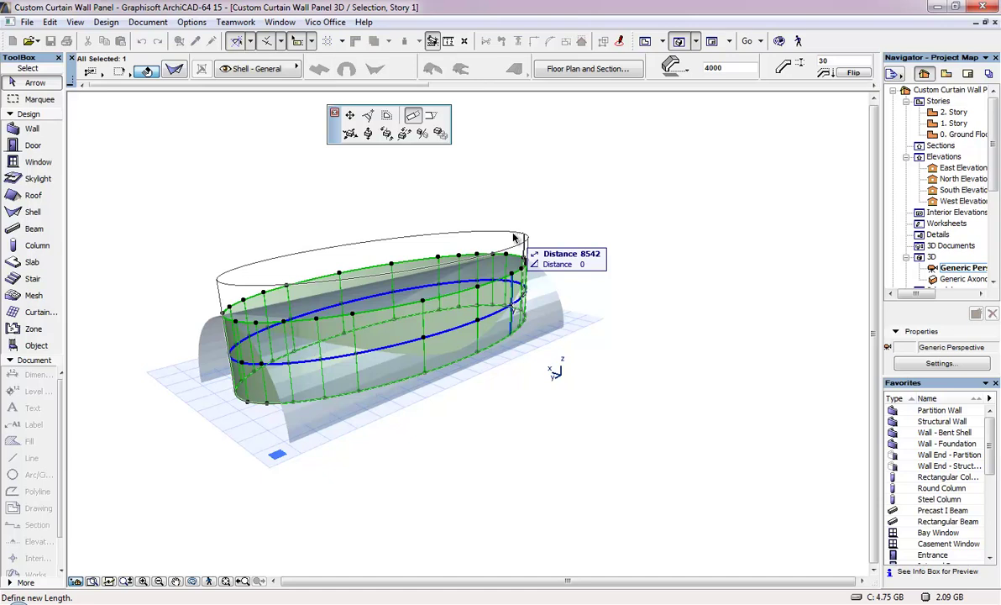
pyautogui.write('7000')
pyautogui.press('Return')
pyautogui.click(390, 417)
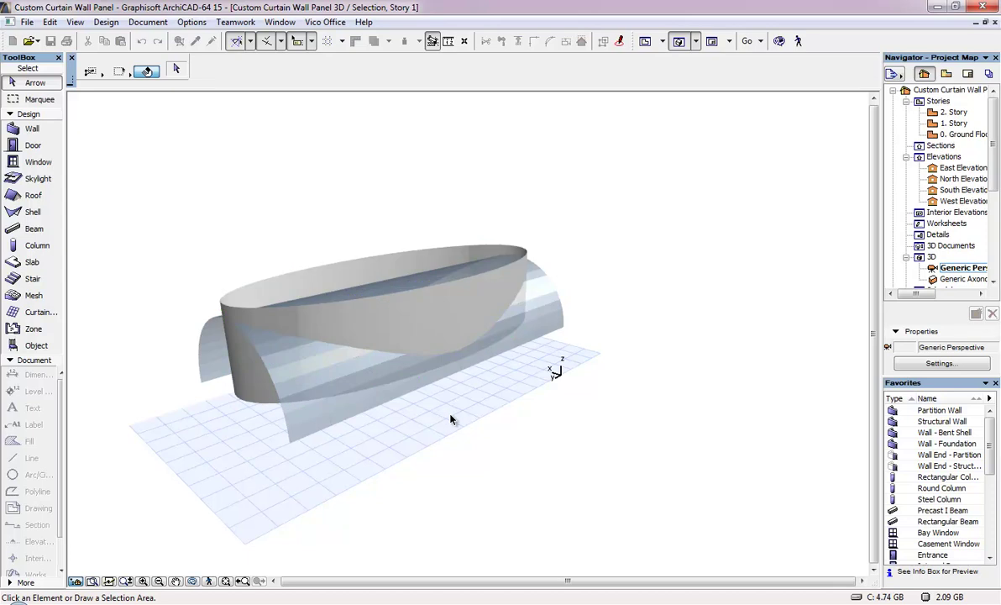
pyautogui.click(335, 381)
pyautogui.press('Escape')
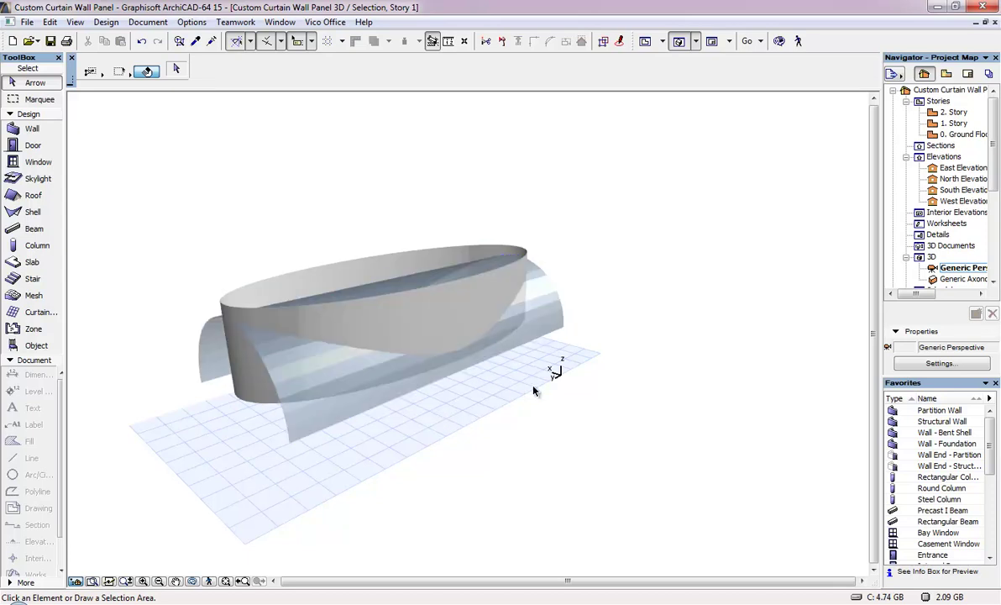
pyautogui.keyDown('shift'); pyautogui.moveTo(554, 371); pyautogui.dragTo(612, 392, button='middle'); pyautogui.keyUp('shift')
pyautogui.keyDown('shift'); pyautogui.moveTo(556, 370); pyautogui.dragTo(260, 396, button='middle'); pyautogui.keyUp('shift')
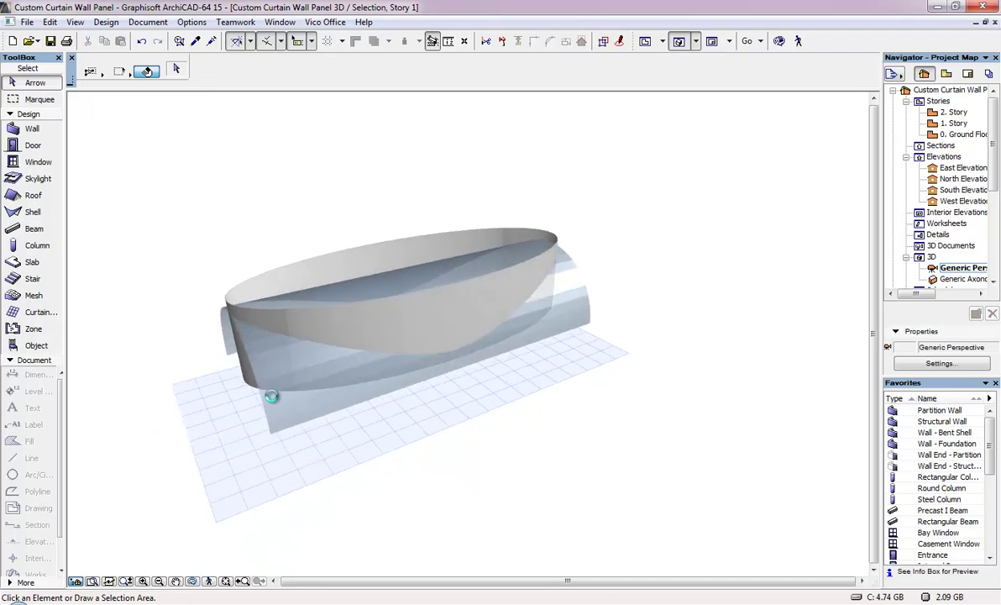
# Set the elliptical shell's Trimming Body to Editable in its selection settings
pyautogui.click(326, 267)
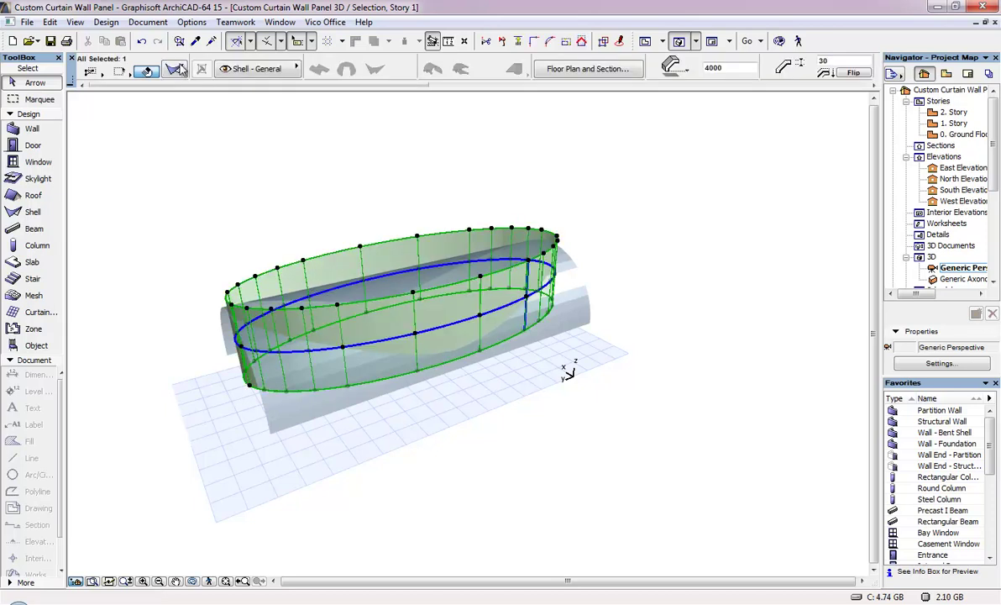
pyautogui.click(148, 69)
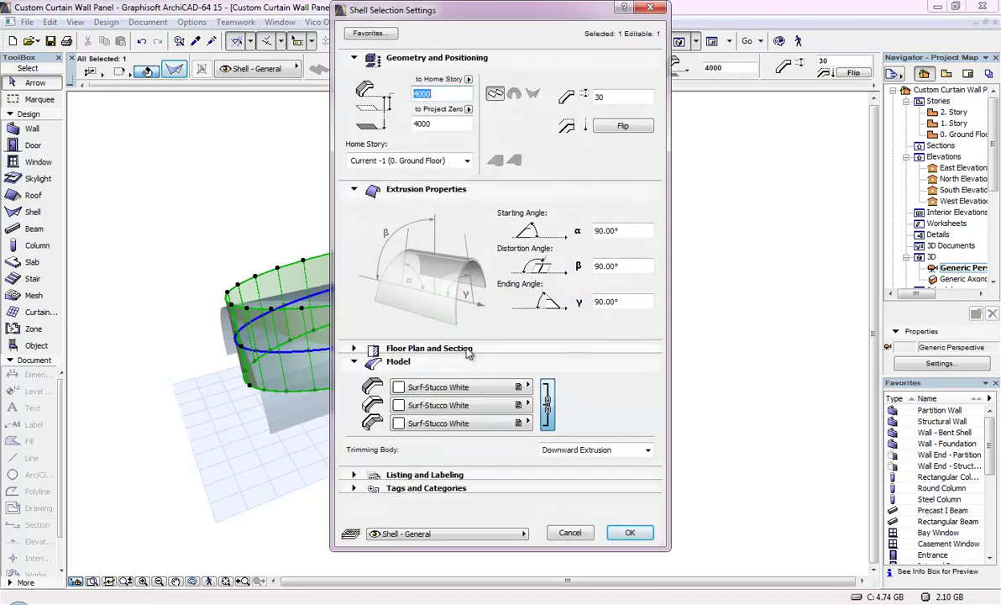
pyautogui.click(592, 451)
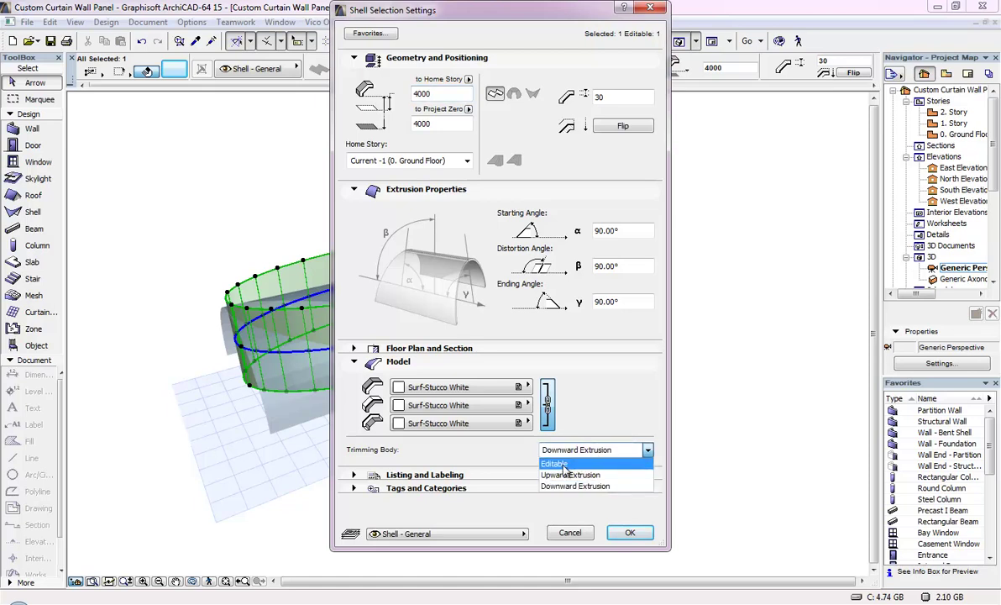
pyautogui.click(559, 464)
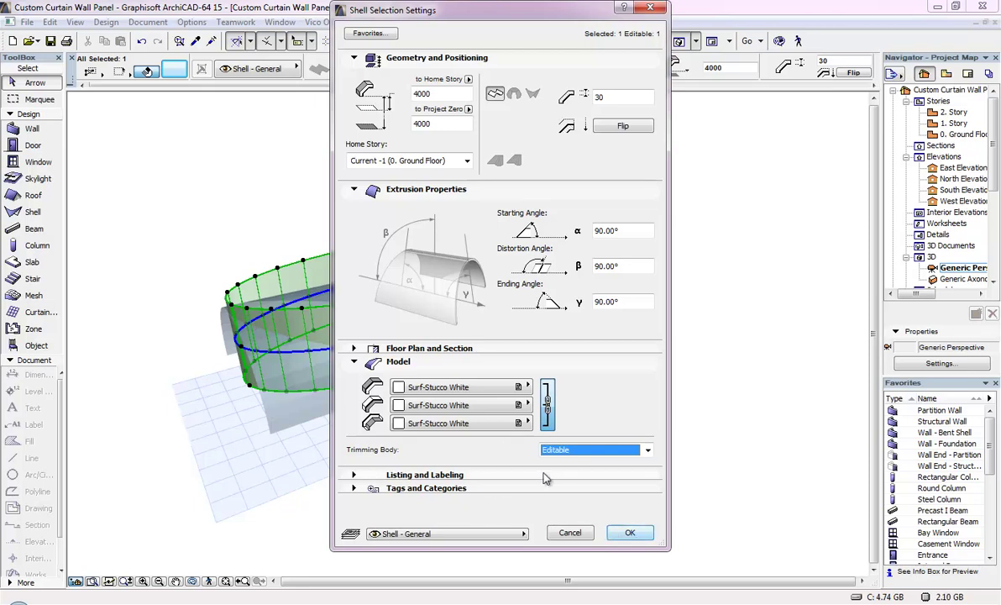
pyautogui.click(630, 534)
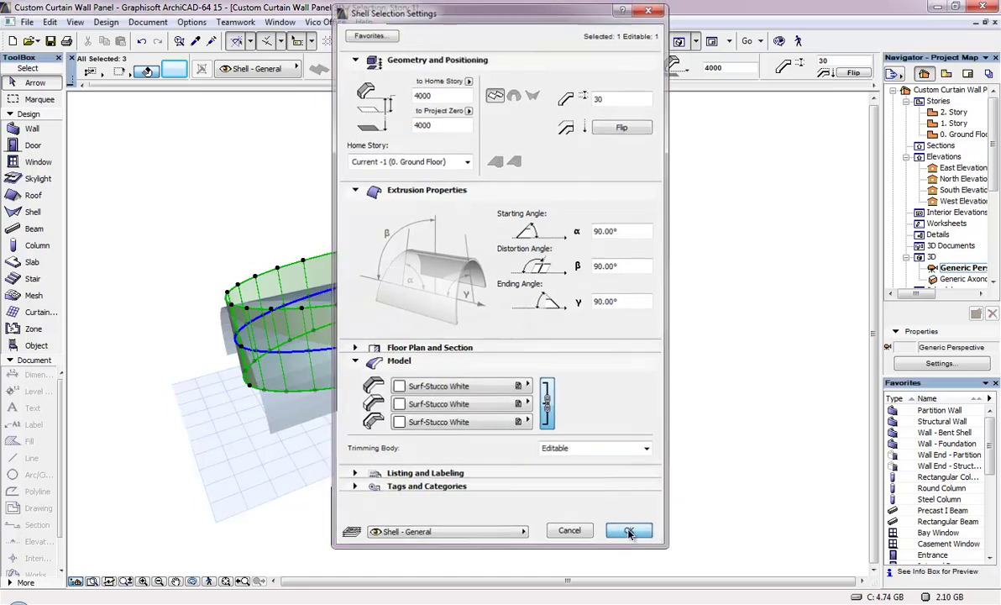
pyautogui.press('Escape')
# Trim the curved curtain wall to the elliptical shell, keeping the half-cylinder part
pyautogui.keyDown('shift'); pyautogui.moveTo(529, 411); pyautogui.dragTo(288, 350, button='middle'); pyautogui.keyUp('shift')
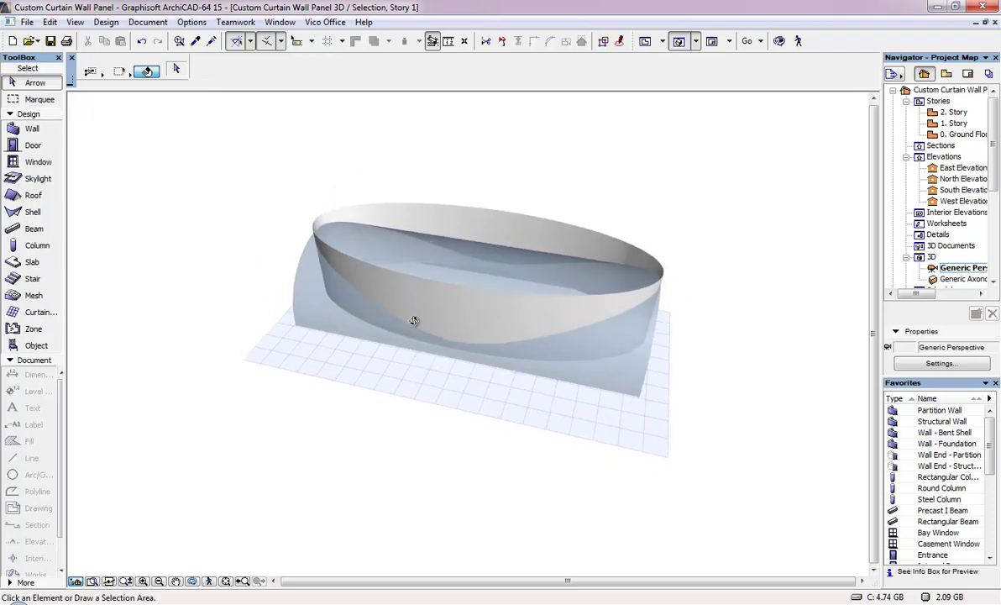
pyautogui.click(629, 380)
pyautogui.rightClick(733, 290)
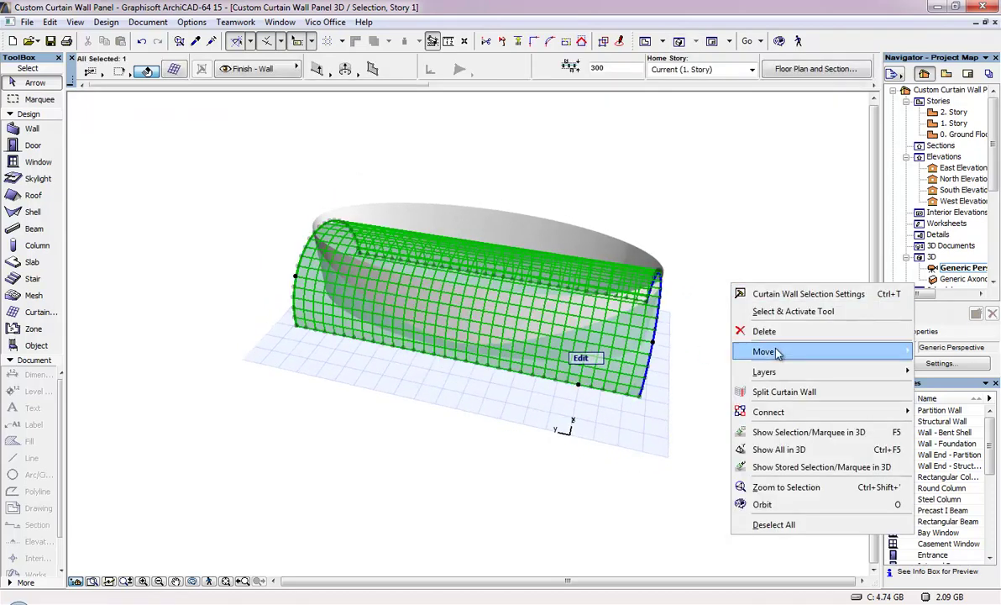
pyautogui.moveTo(774, 419)
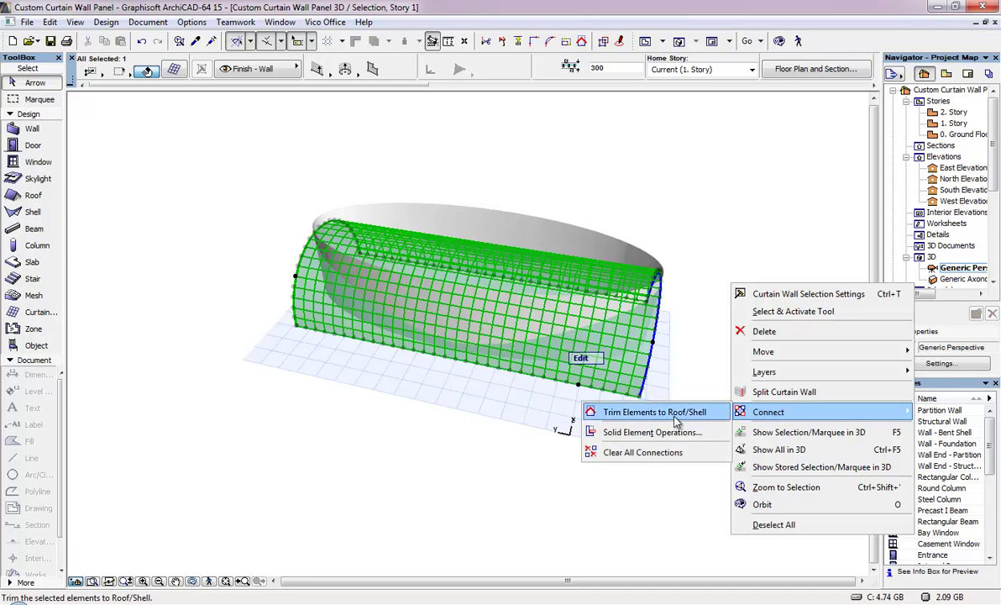
pyautogui.click(647, 412)
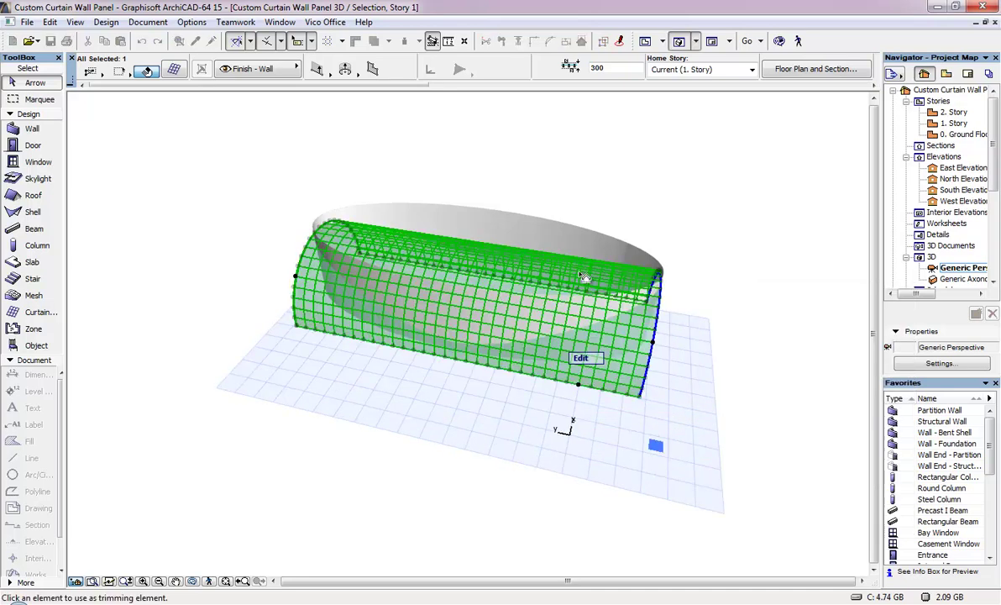
pyautogui.click(571, 241)
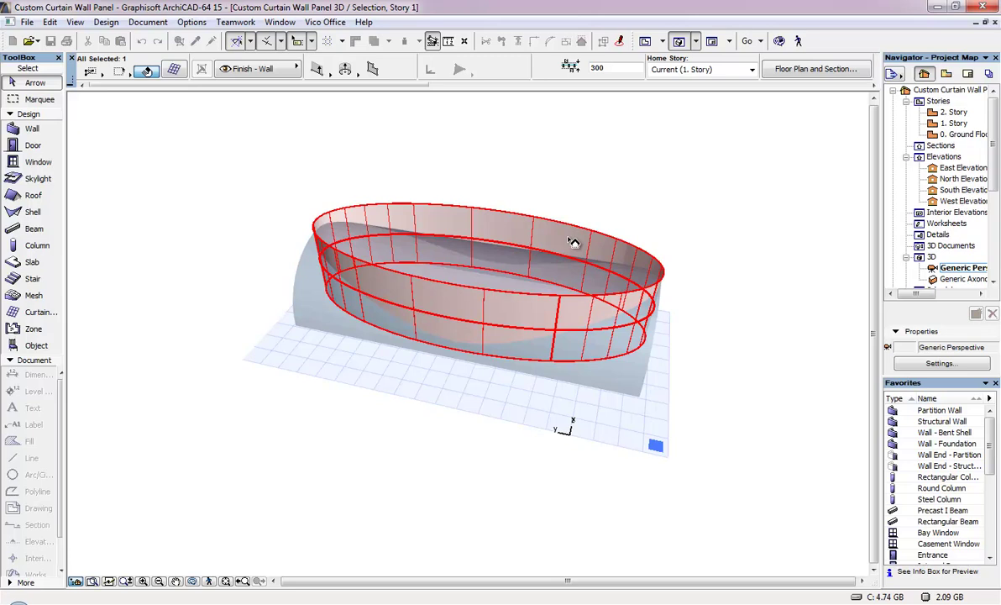
pyautogui.click(487, 283)
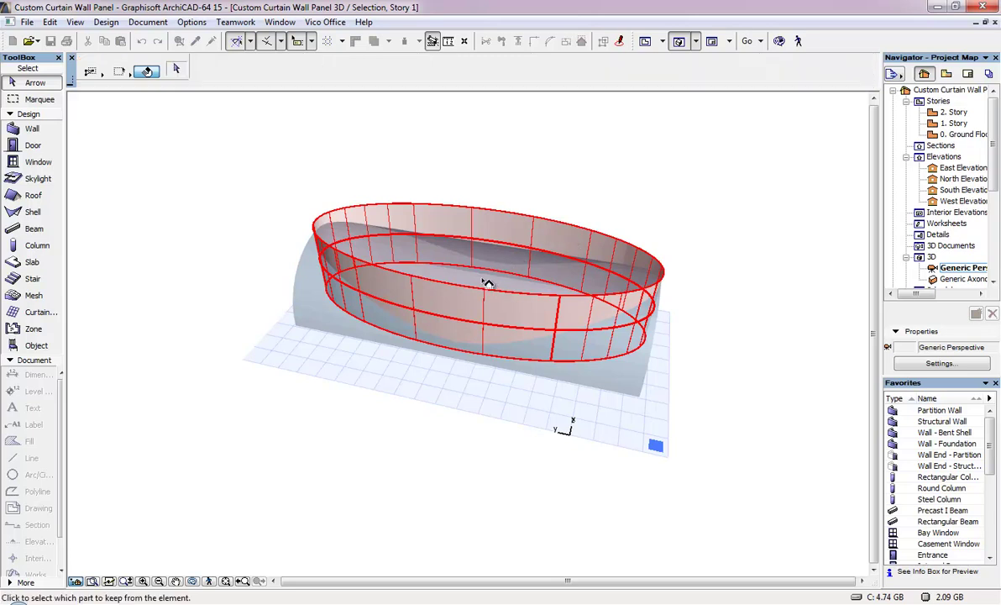
pyautogui.click(487, 283)
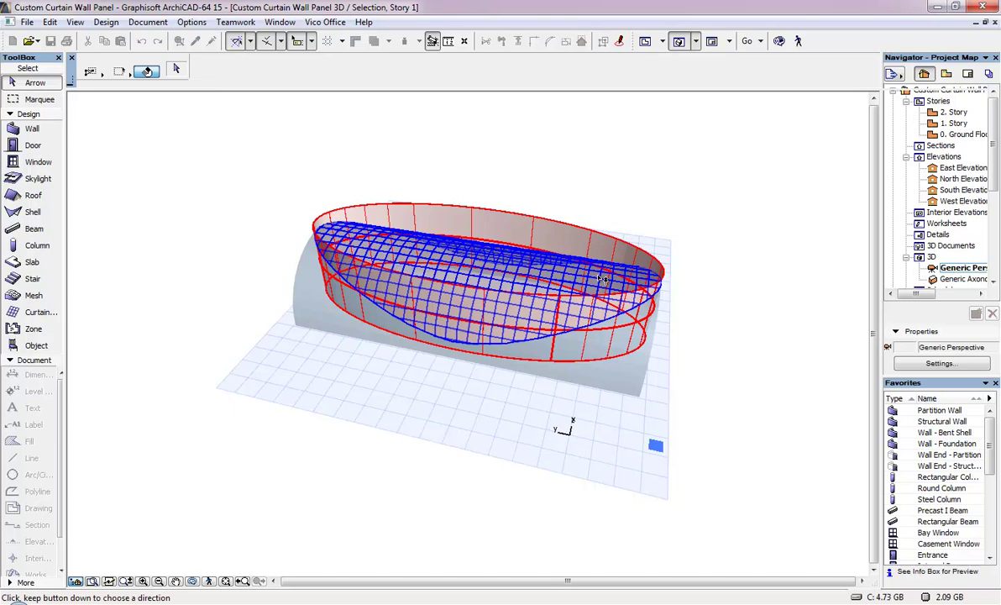
pyautogui.moveTo(601, 279); pyautogui.dragTo(643, 232)
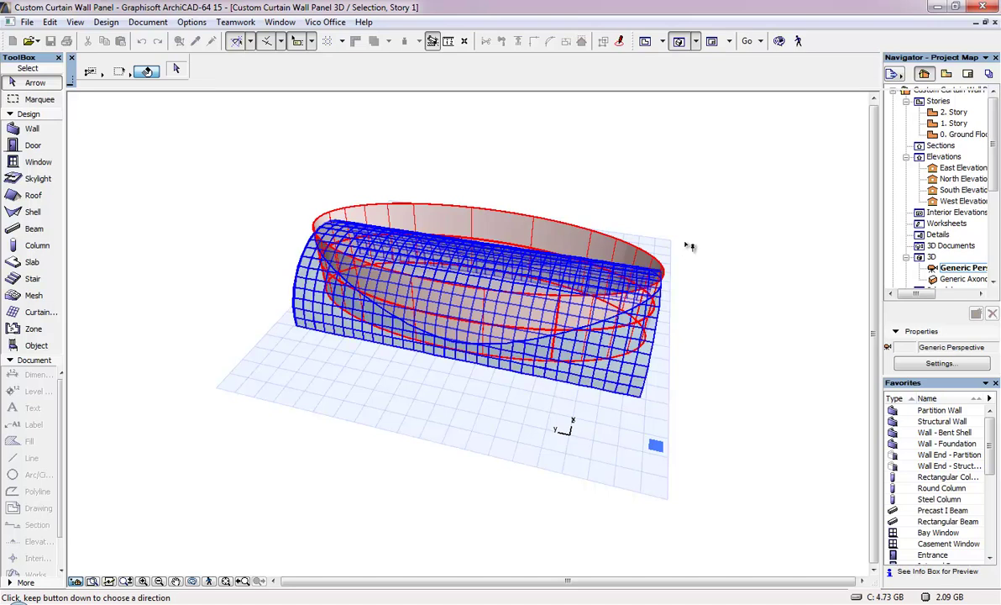
pyautogui.click(688, 245)
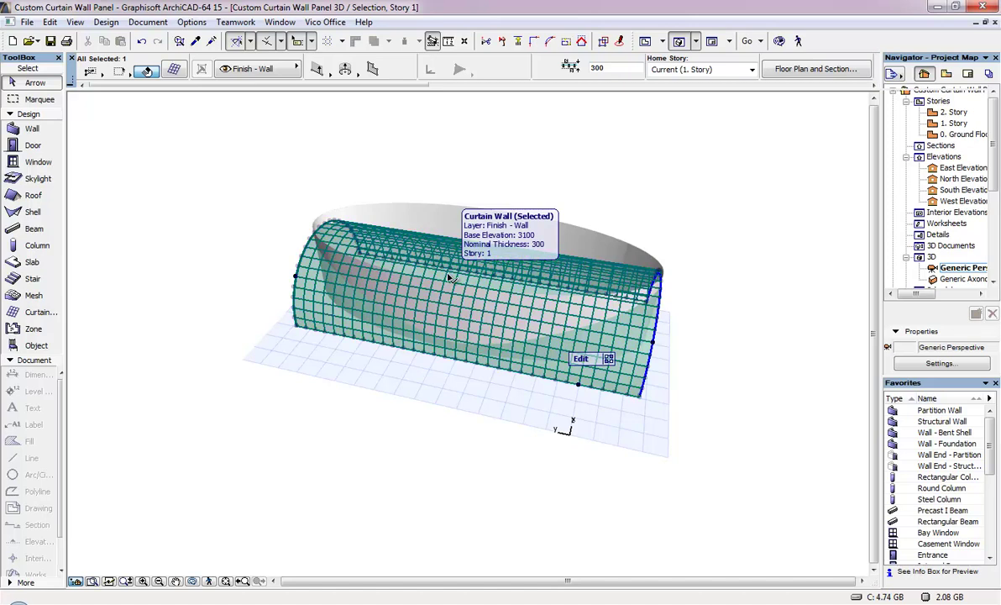
# Undo the previous curtain wall change and reselect the curtain wall
pyautogui.press('Delete')
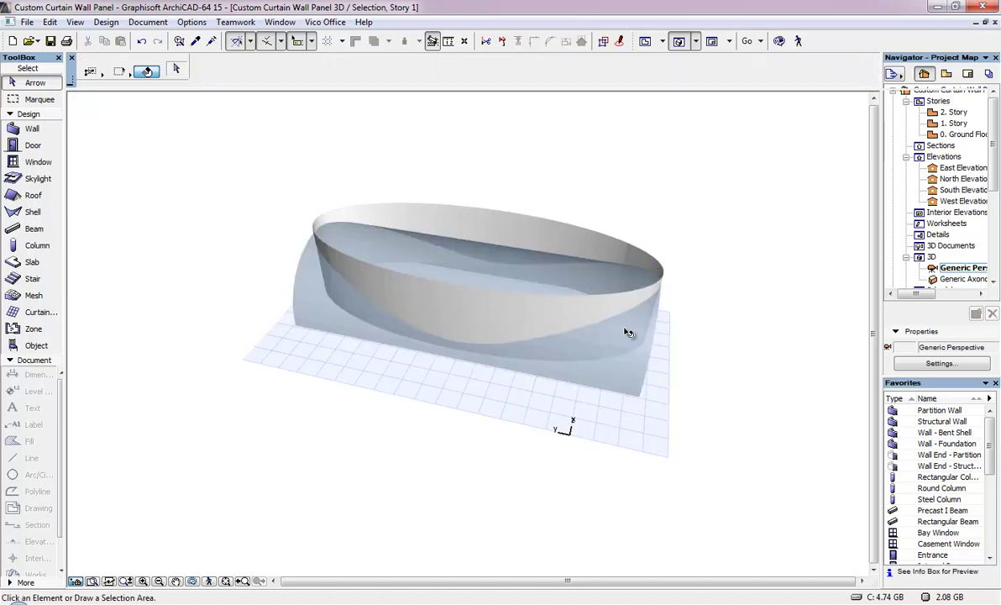
pyautogui.click(540, 303)
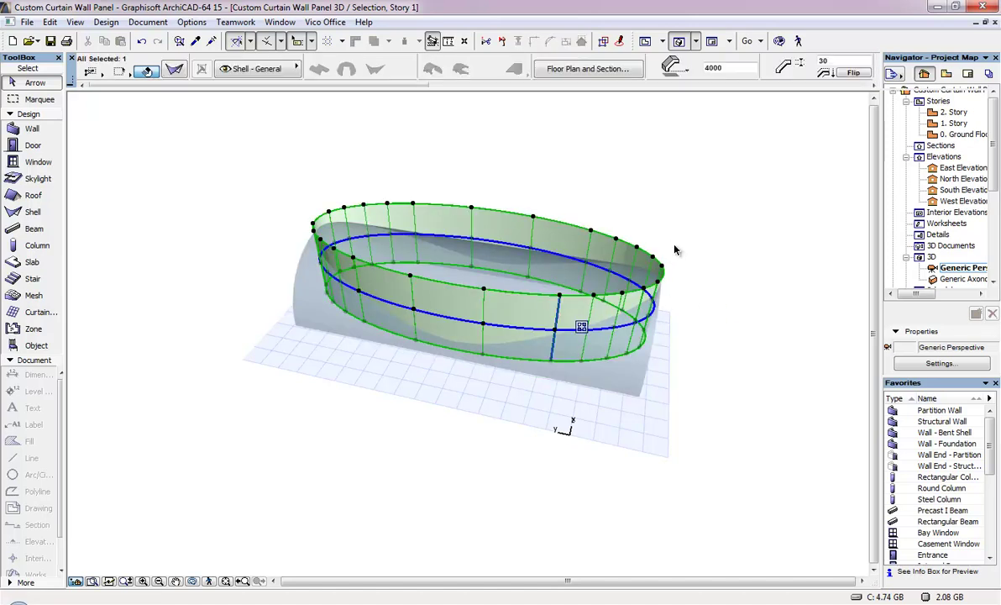
pyautogui.click(635, 239)
pyautogui.hotkey('ctrl', 'z')
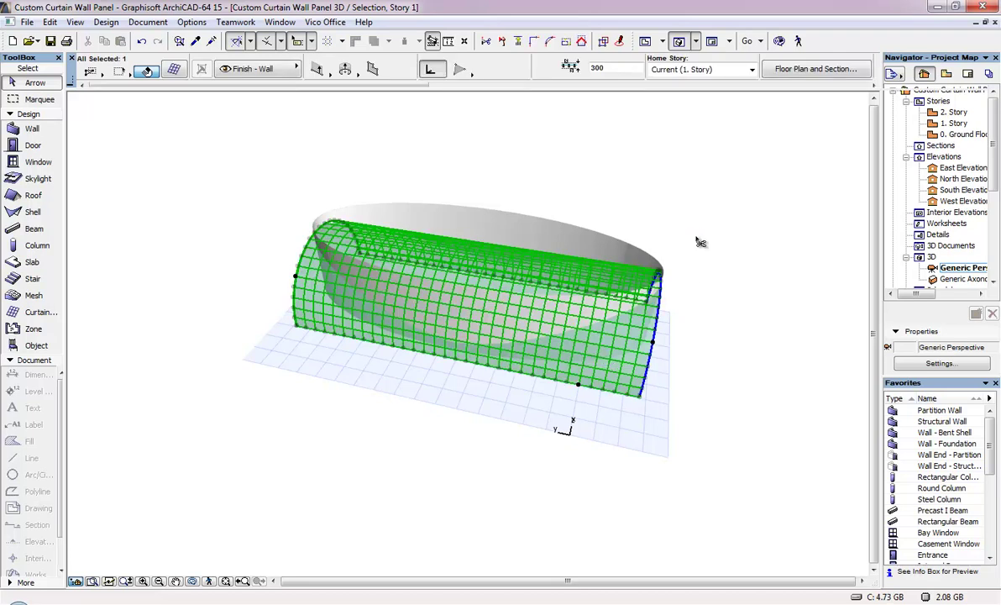
# Trim the curtain wall to the oval shell, keeping only the part inside it
pyautogui.rightClick(695, 241)
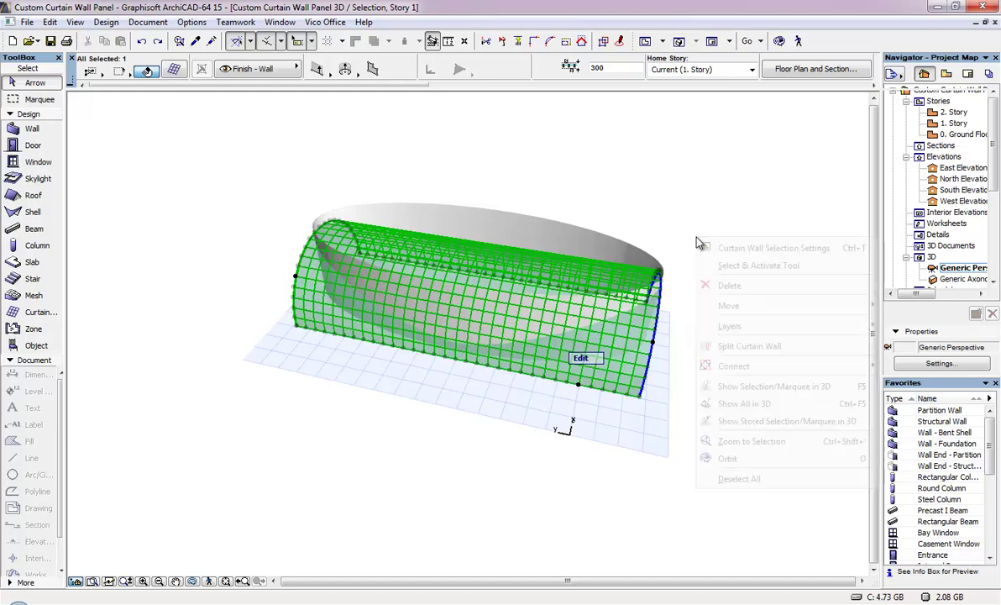
pyautogui.moveTo(753, 367)
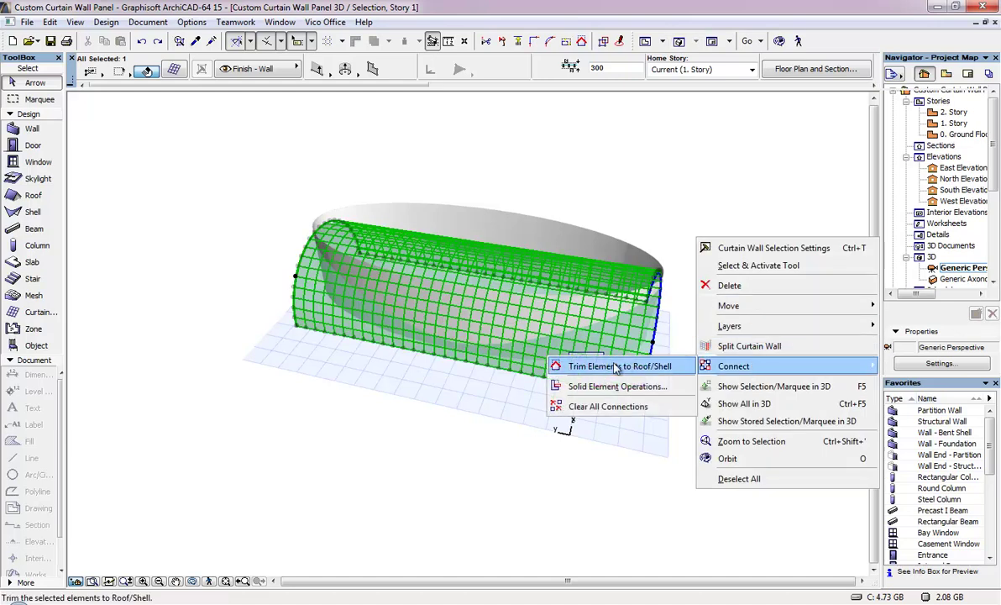
pyautogui.click(586, 366)
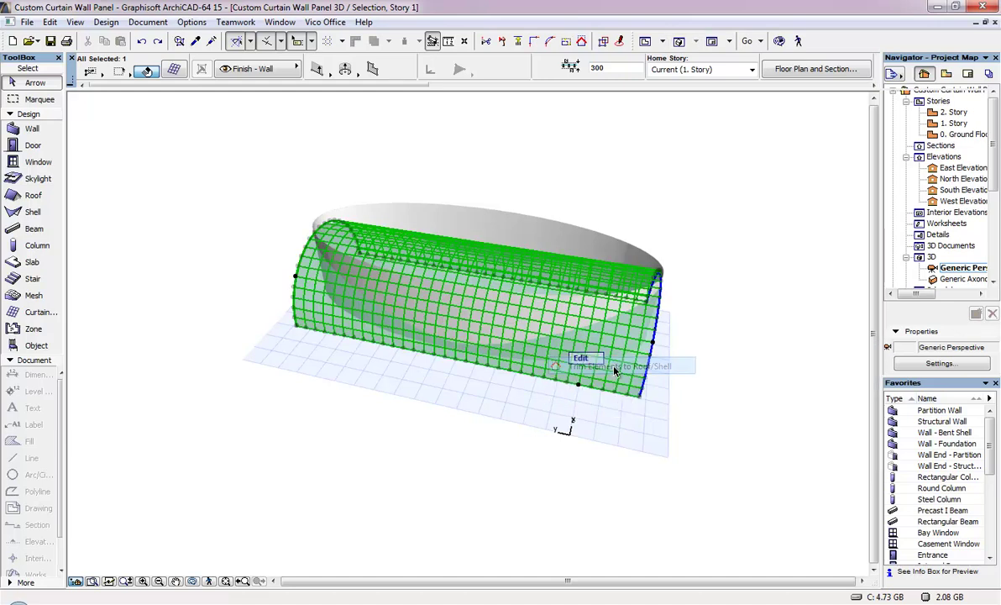
pyautogui.click(562, 241)
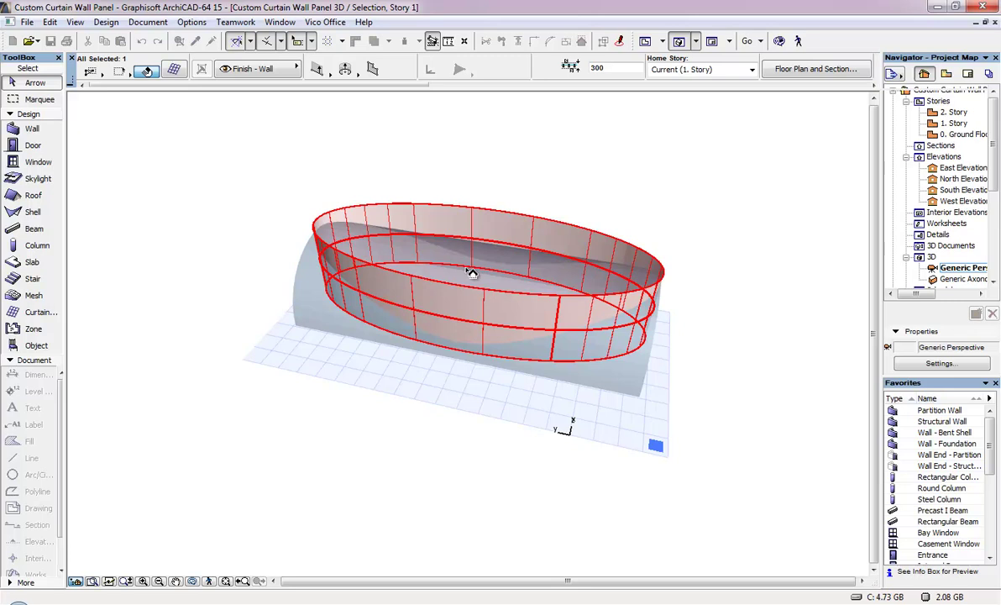
pyautogui.click(513, 284)
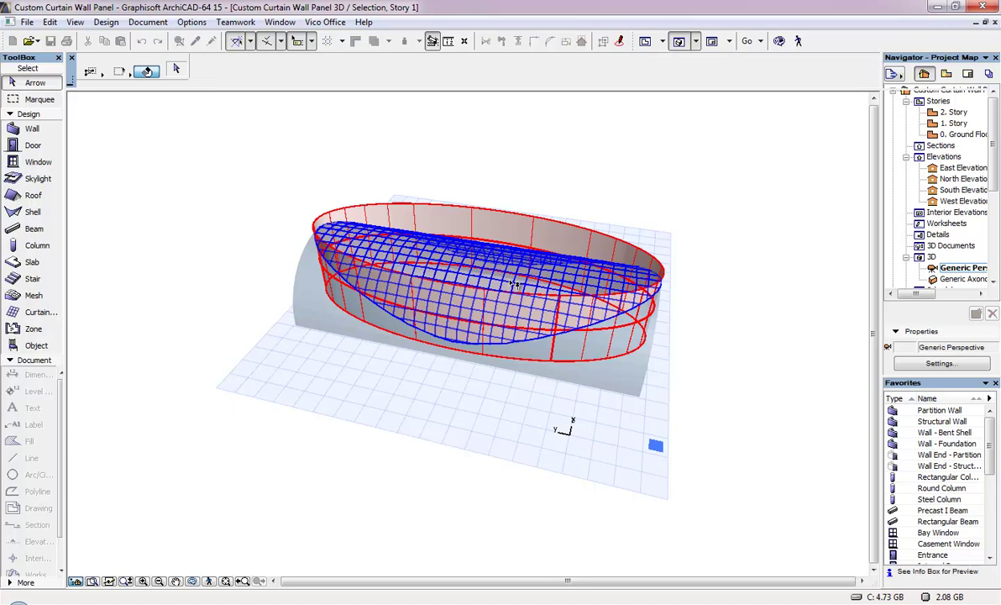
pyautogui.click(514, 285)
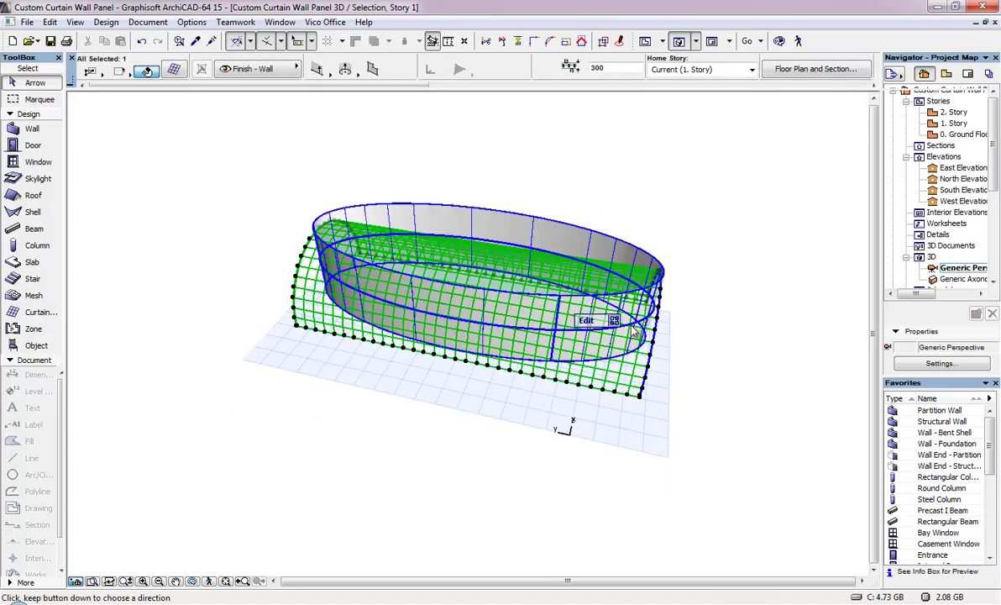
pyautogui.press('Escape')
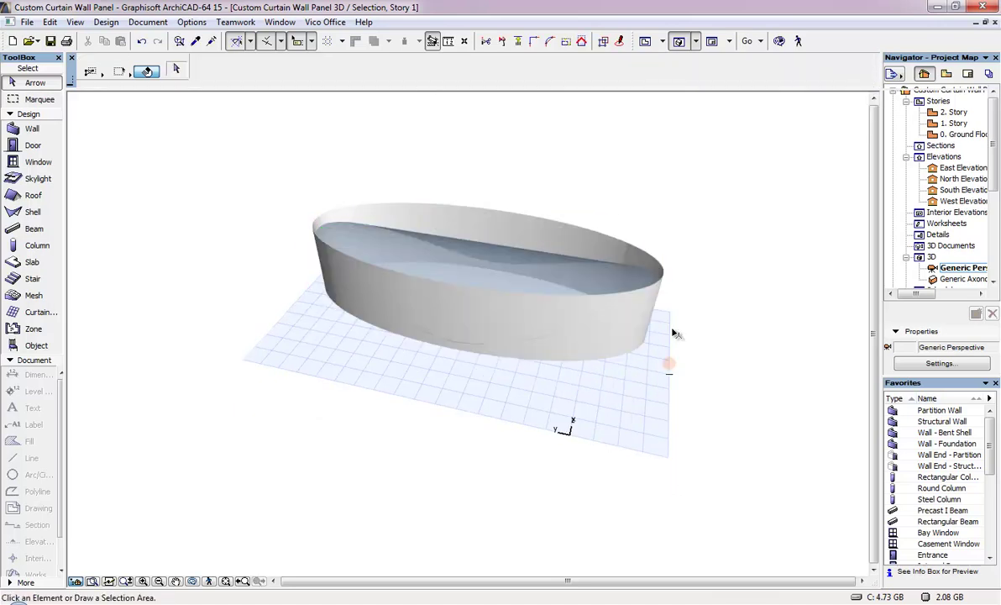
# Hide the oval shell's layer and orbit to a side view of the trimmed curtain wall
pyautogui.click(504, 228)
pyautogui.rightClick(503, 225)
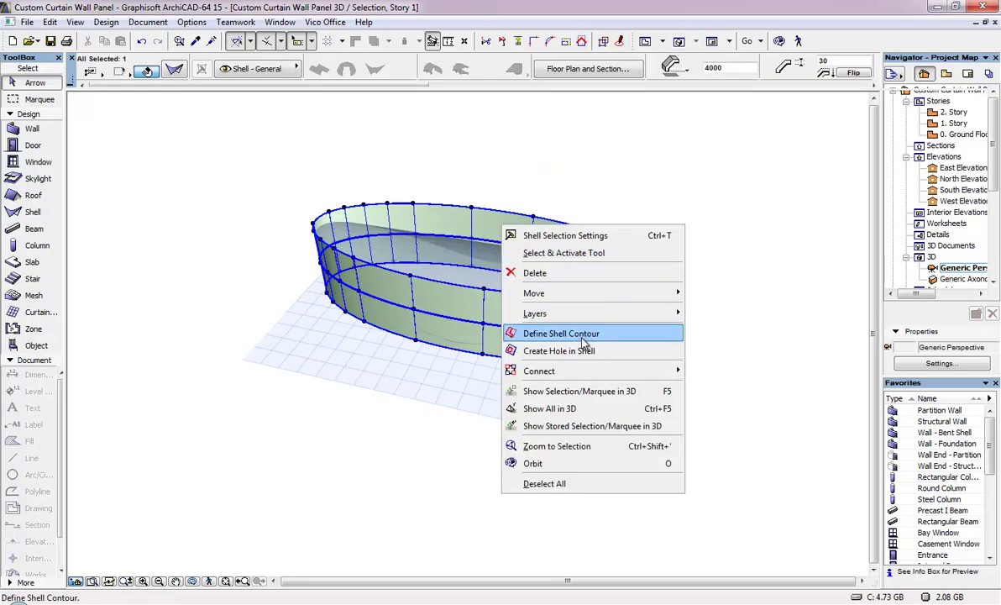
pyautogui.moveTo(548, 313)
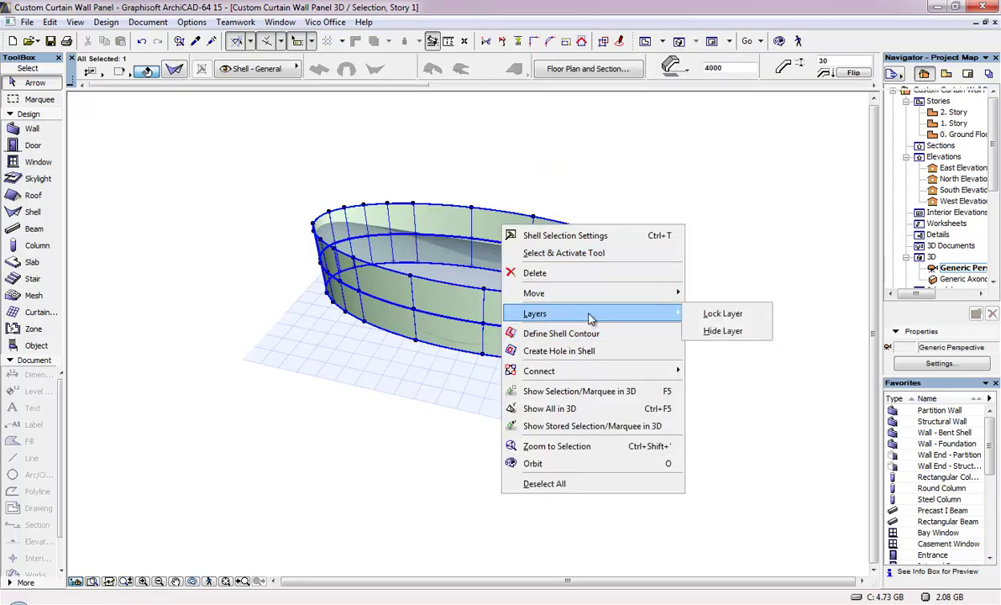
pyautogui.click(711, 332)
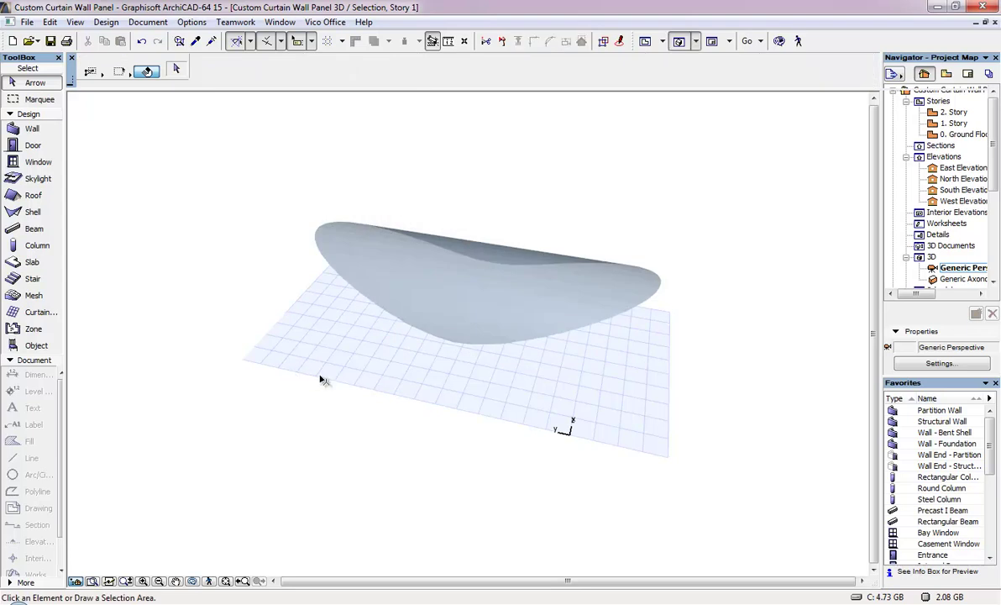
pyautogui.keyDown('shift'); pyautogui.moveTo(542, 331); pyautogui.dragTo(571, 356, button='middle'); pyautogui.keyUp('shift')
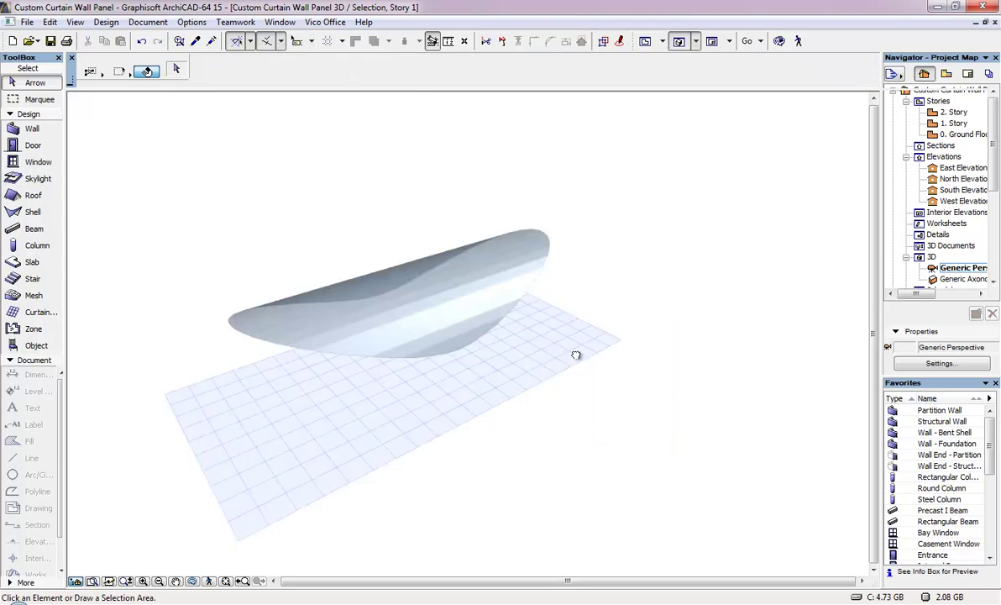
pyautogui.keyDown('shift'); pyautogui.moveTo(614, 315); pyautogui.dragTo(236, 346, button='middle'); pyautogui.keyUp('shift')
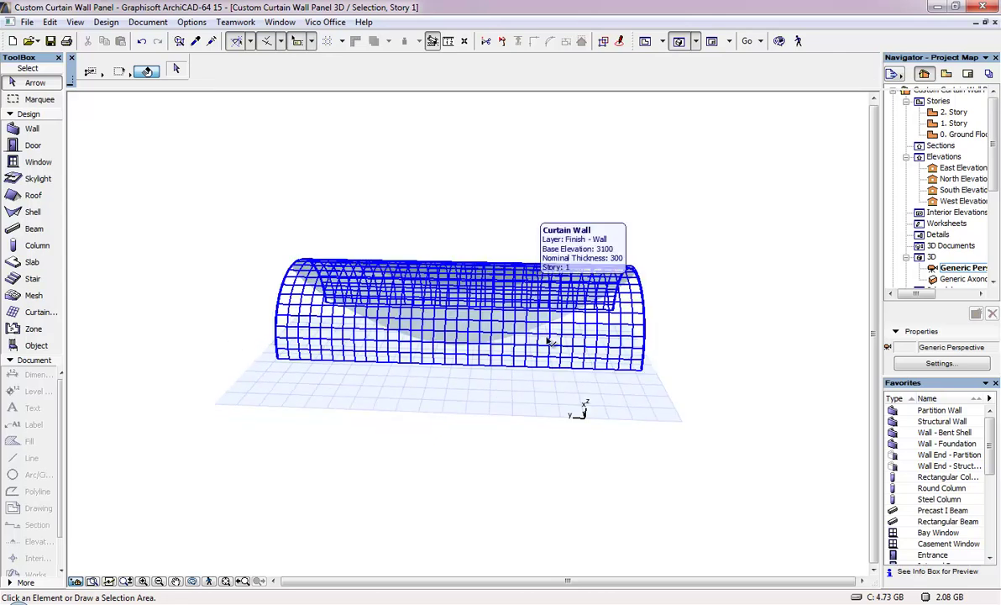
# Give the curtain wall's main panels CW Custom Panel 15 with the Rect panel name
pyautogui.click(507, 319)
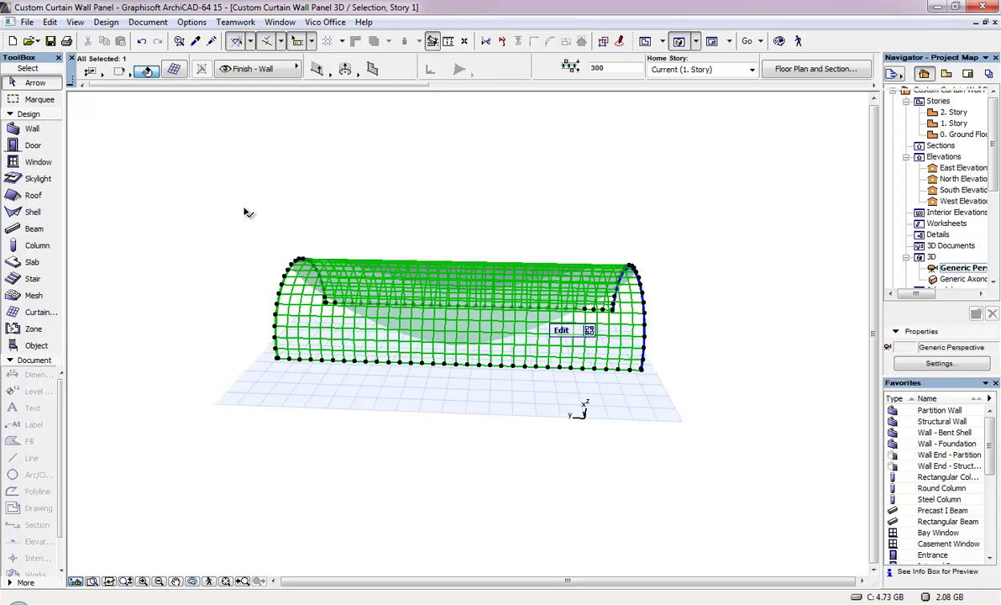
pyautogui.click(170, 69)
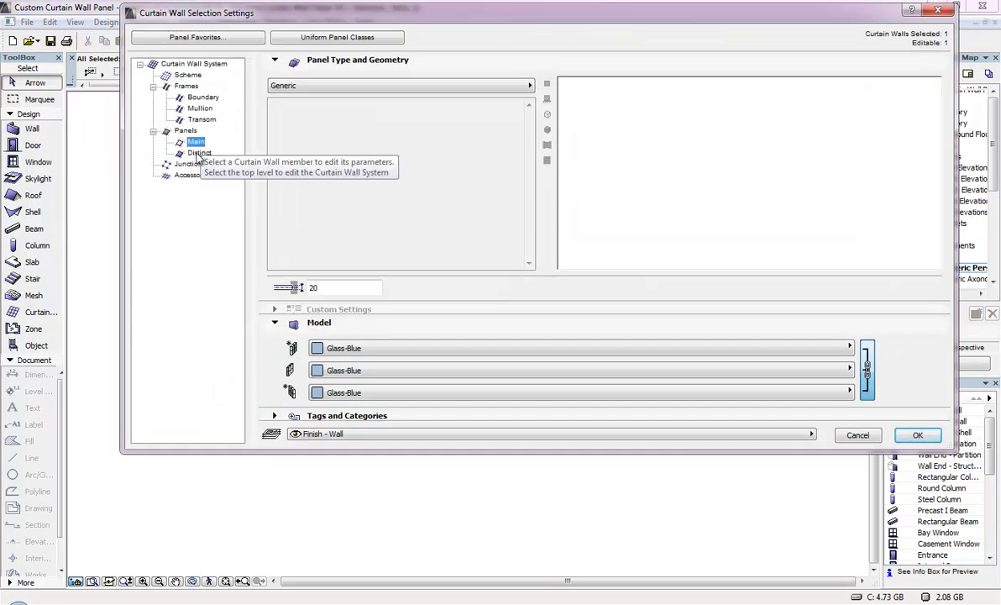
pyautogui.click(188, 75)
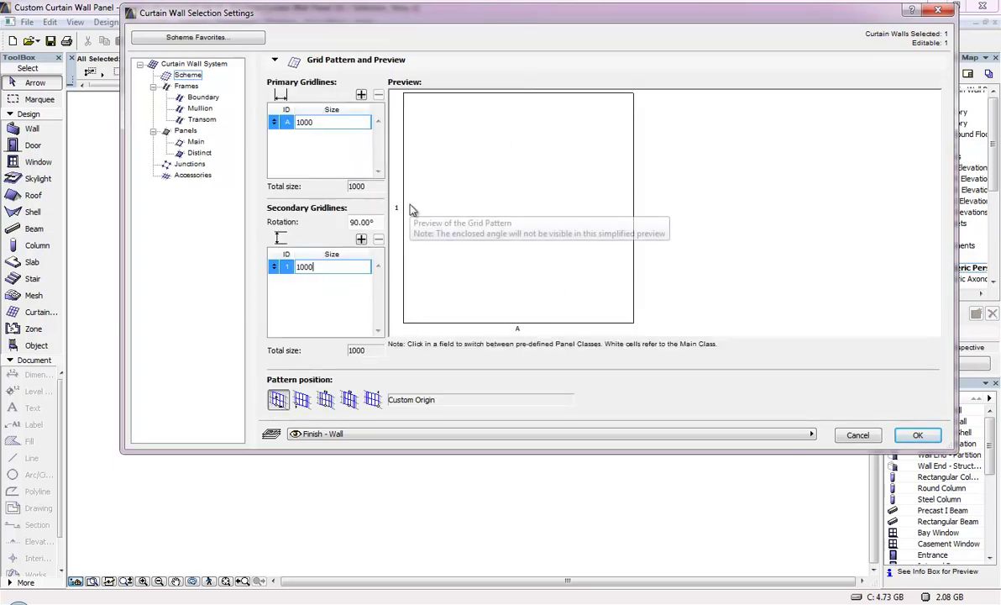
pyautogui.click(195, 142)
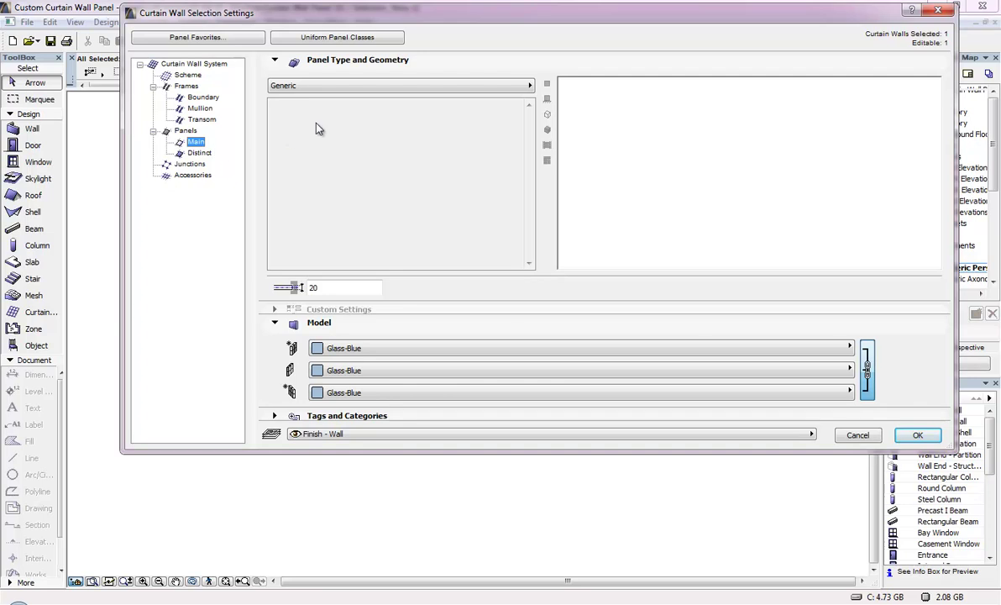
pyautogui.click(364, 86)
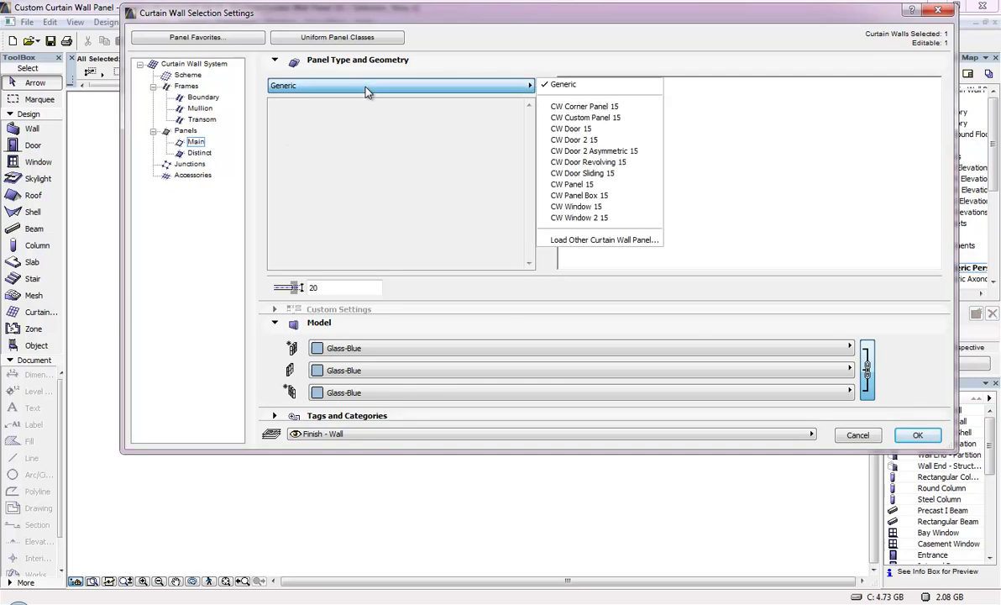
pyautogui.click(607, 115)
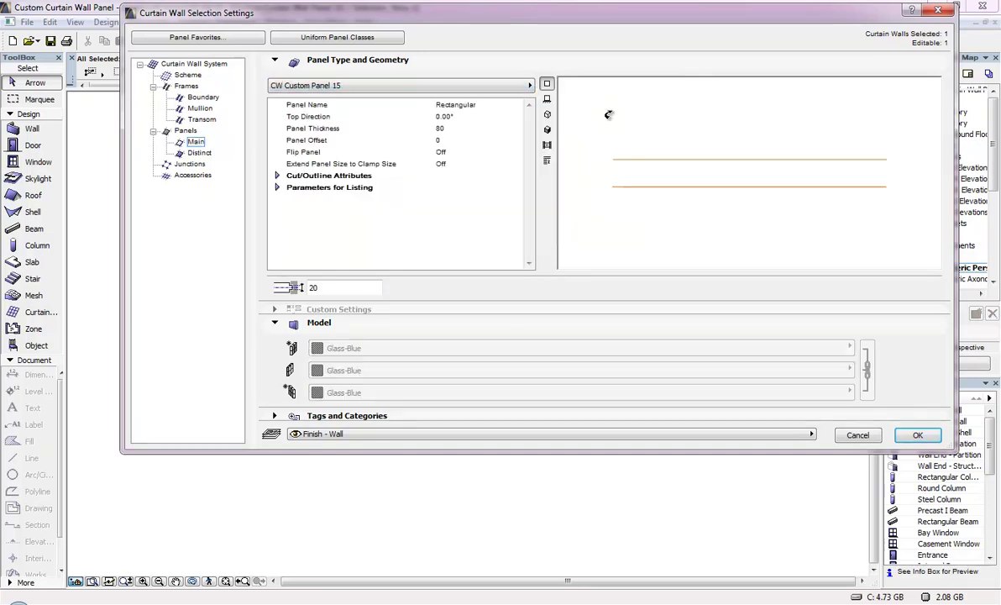
pyautogui.click(483, 108)
pyautogui.click(516, 105)
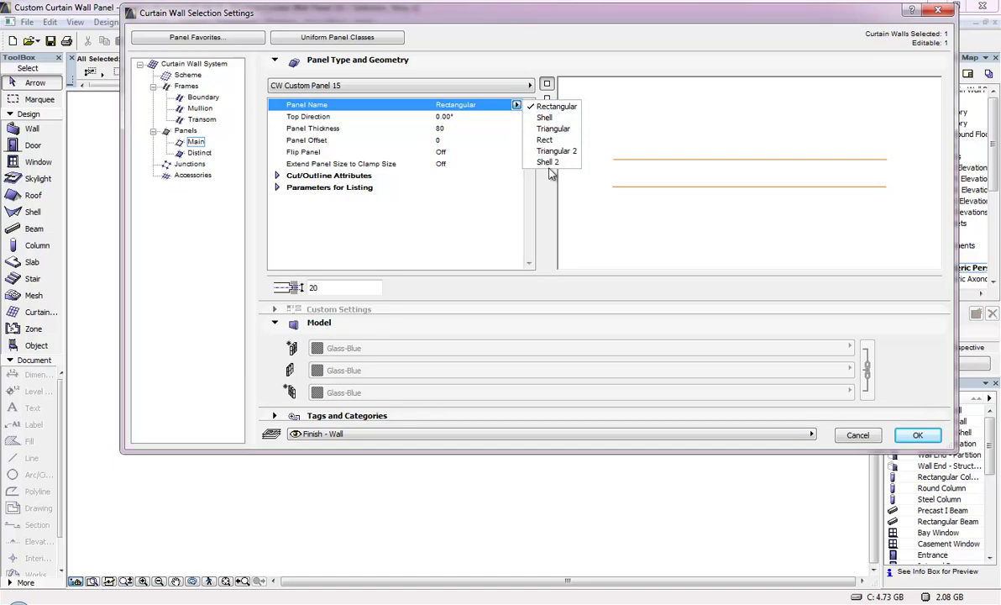
pyautogui.click(559, 141)
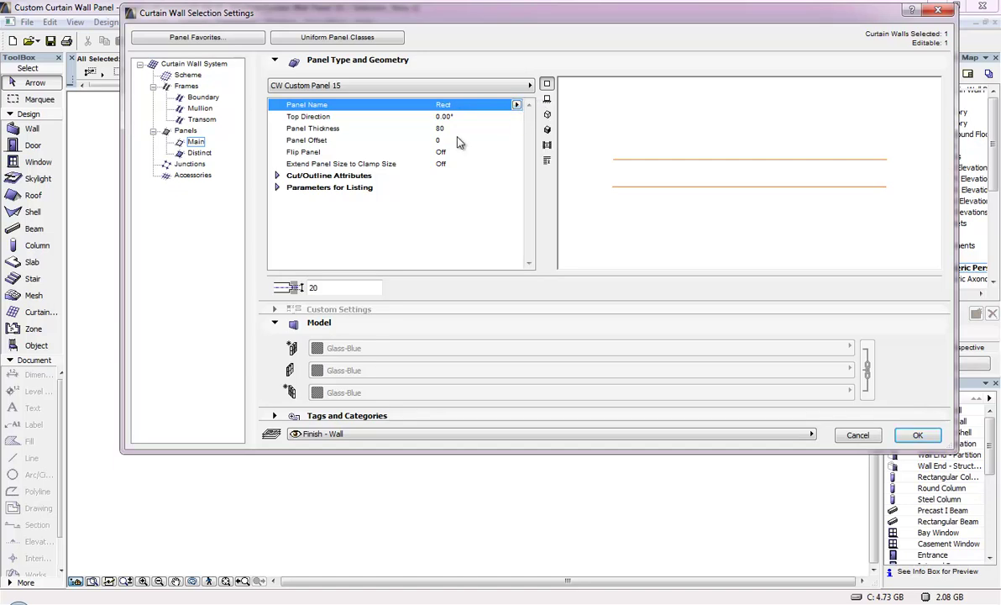
pyautogui.click(907, 436)
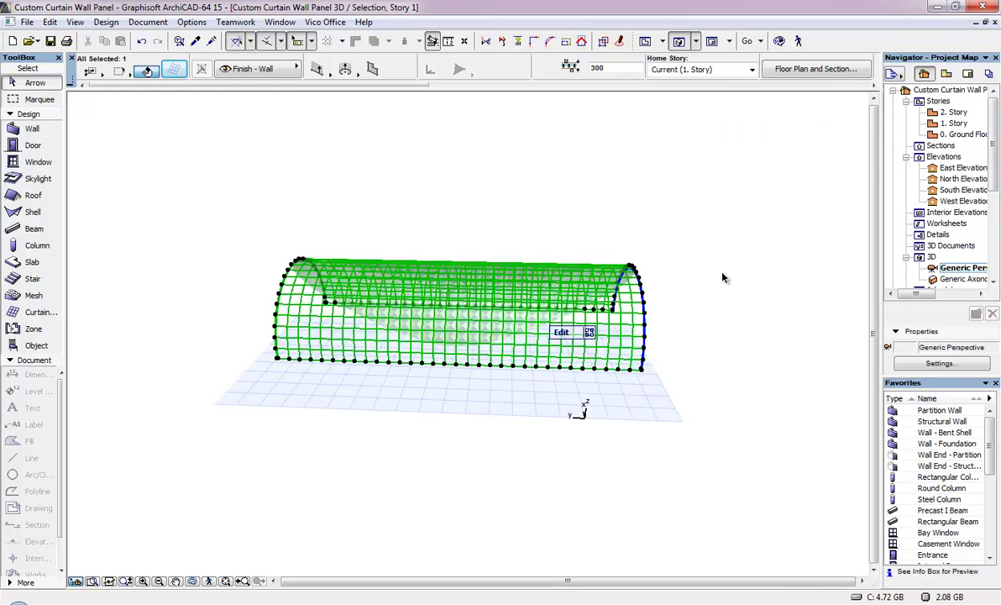
# Zoom in on the curtain wall and orbit to view its faceted Rect panels from above
pyautogui.scroll(3, 722, 275)
pyautogui.click(331, 259)
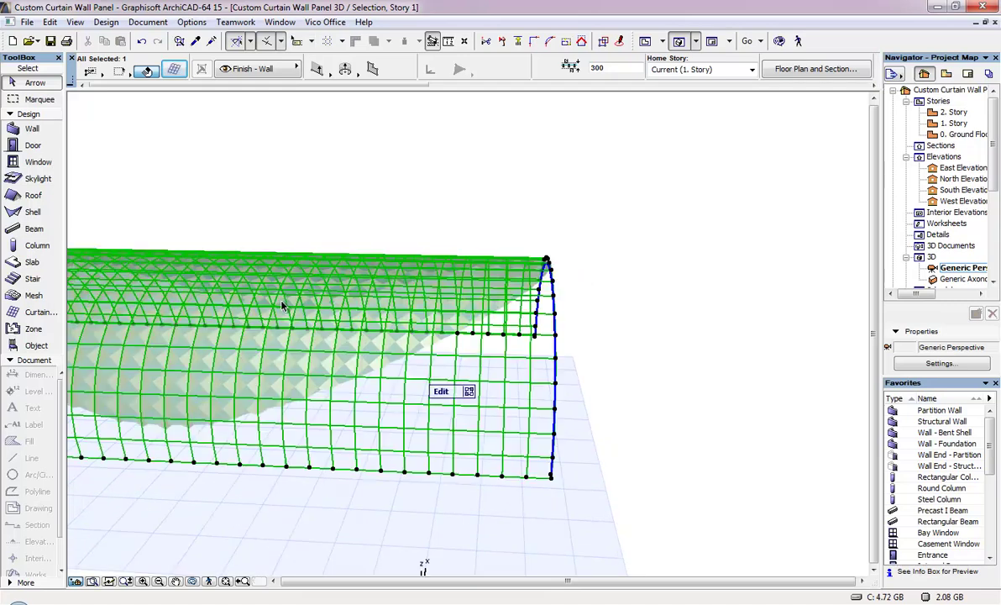
pyautogui.scroll(2, 414, 317)
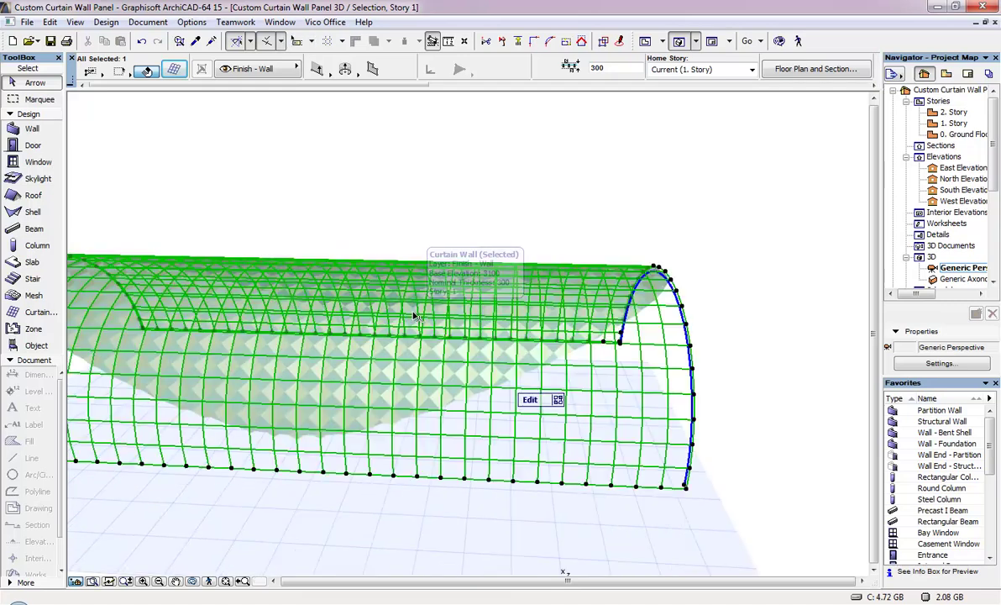
pyautogui.press('Escape')
pyautogui.keyDown('shift'); pyautogui.moveTo(483, 325); pyautogui.dragTo(332, 340, button='middle'); pyautogui.keyUp('shift')
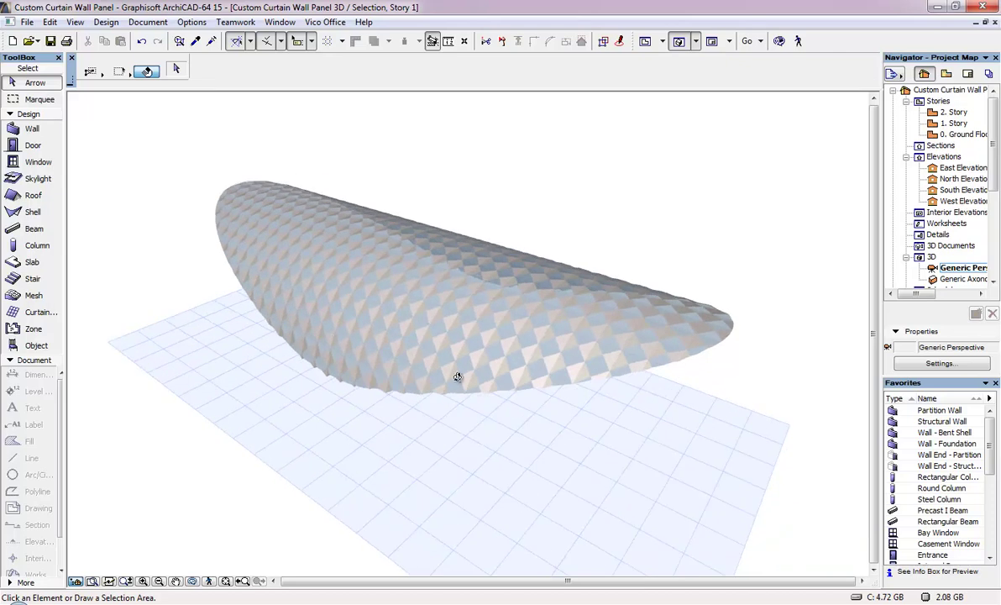
# Zoom and orbit the close-up to a new angle, then select the curtain wall with Ctrl+A
pyautogui.scroll(2, 546, 326)
pyautogui.scroll(5, 547, 327)
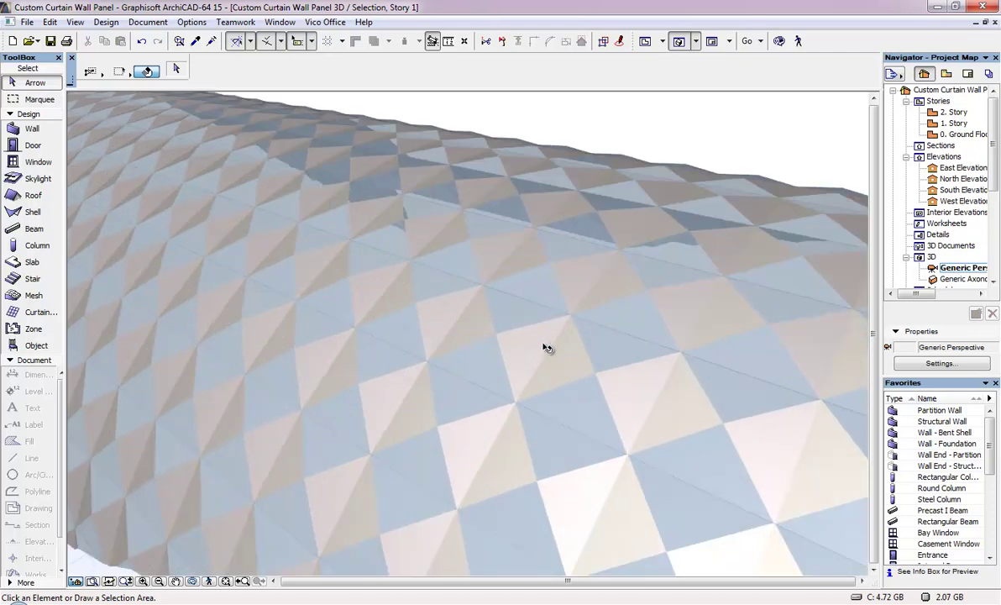
pyautogui.scroll(-3, 546, 347)
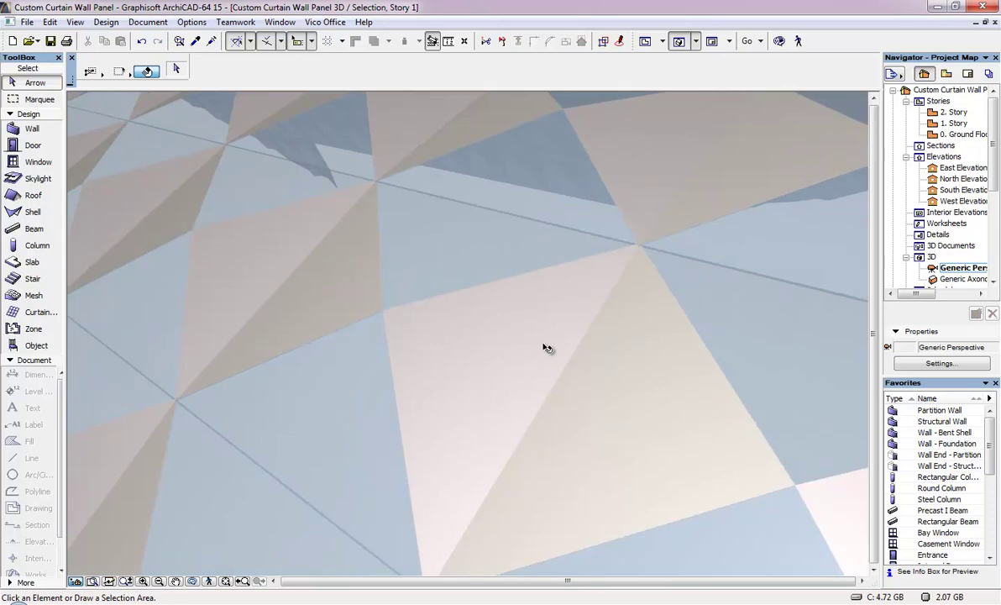
pyautogui.keyDown('shift'); pyautogui.moveTo(469, 382); pyautogui.dragTo(317, 271, button='middle'); pyautogui.keyUp('shift')
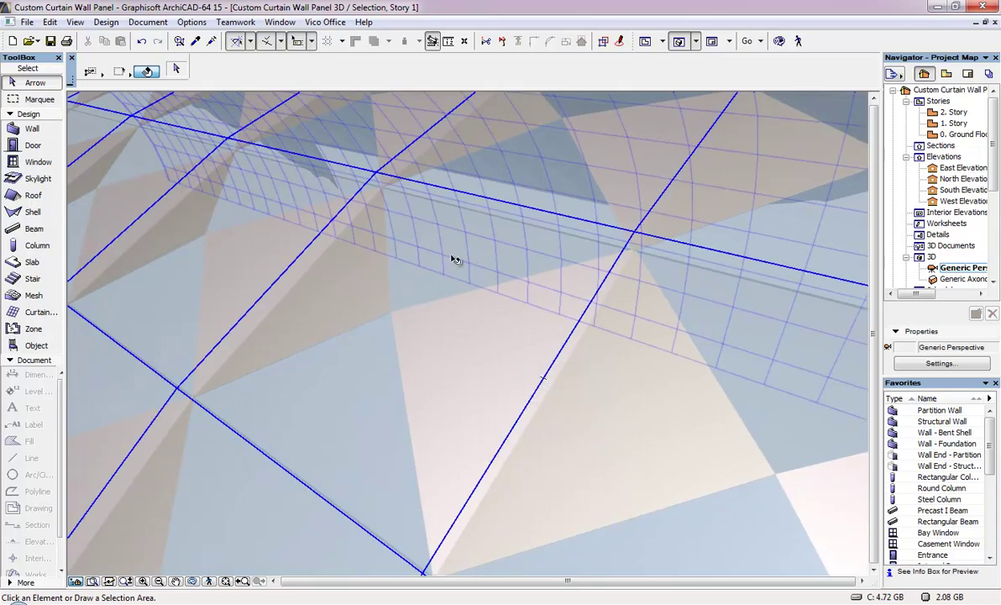
pyautogui.scroll(-6, 444, 266)
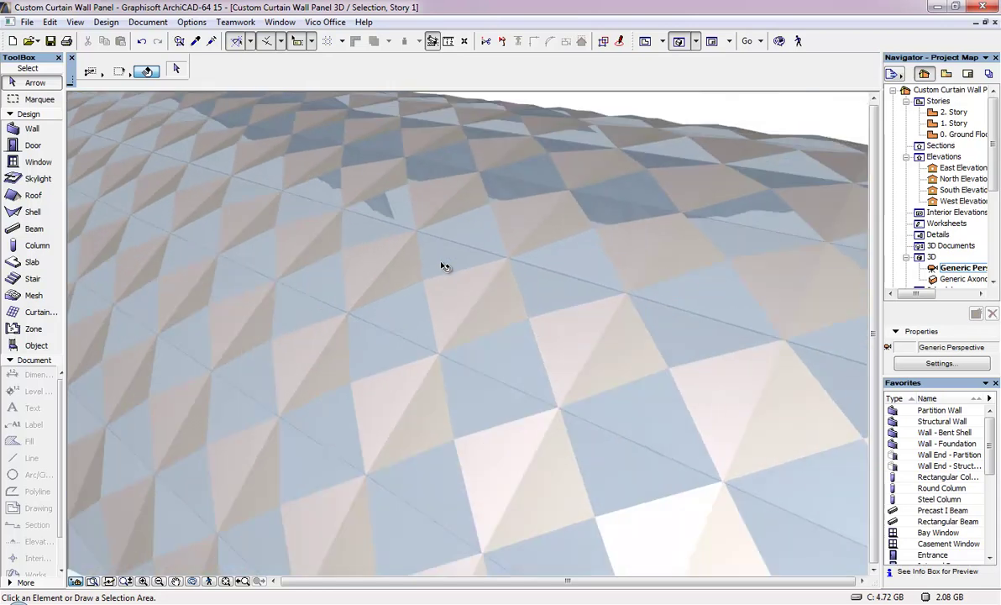
pyautogui.scroll(-4, 444, 266)
pyautogui.scroll(2, 385, 262)
pyautogui.hotkey('ctrl', 'a')
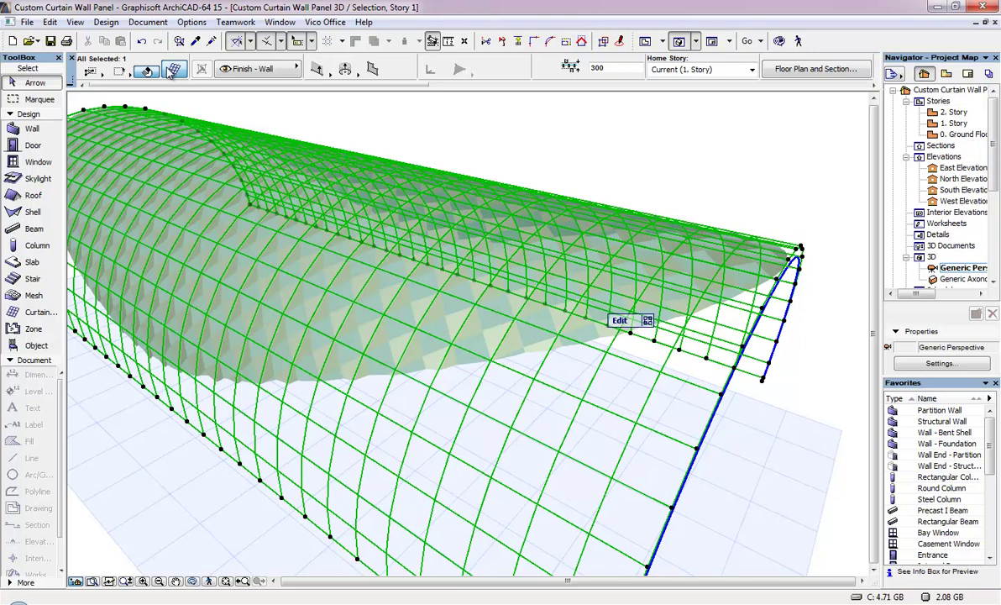
# Change the main panels' Panel Name from Rect to Triangular 2
pyautogui.click(162, 68)
pyautogui.click(498, 104)
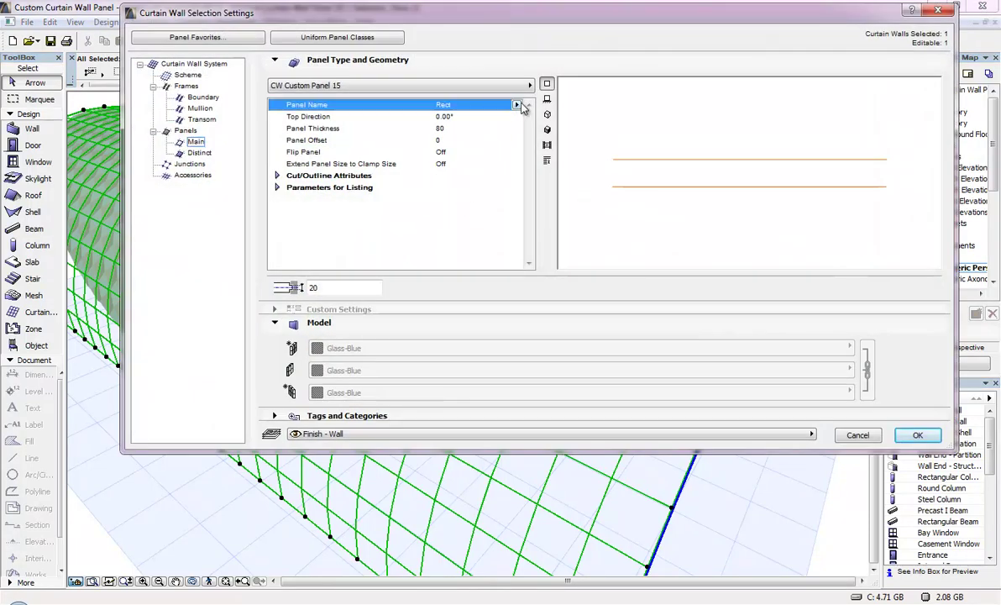
pyautogui.click(518, 105)
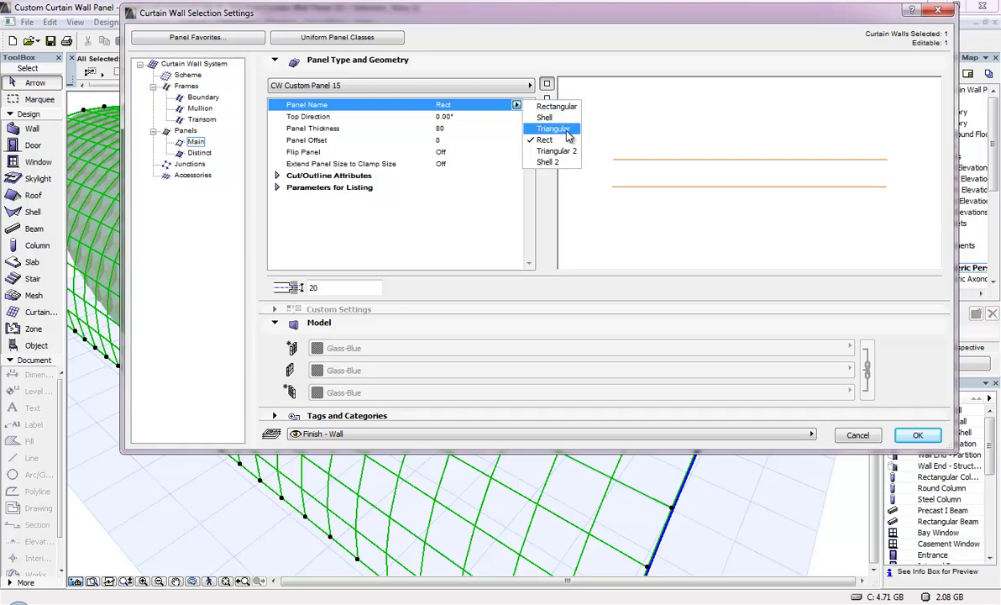
pyautogui.click(544, 150)
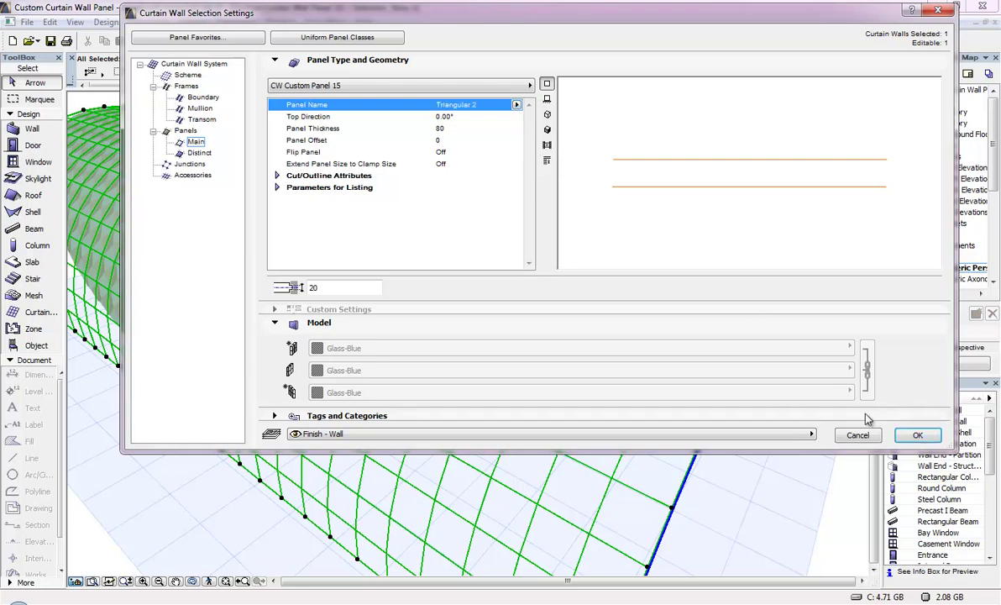
pyautogui.click(915, 435)
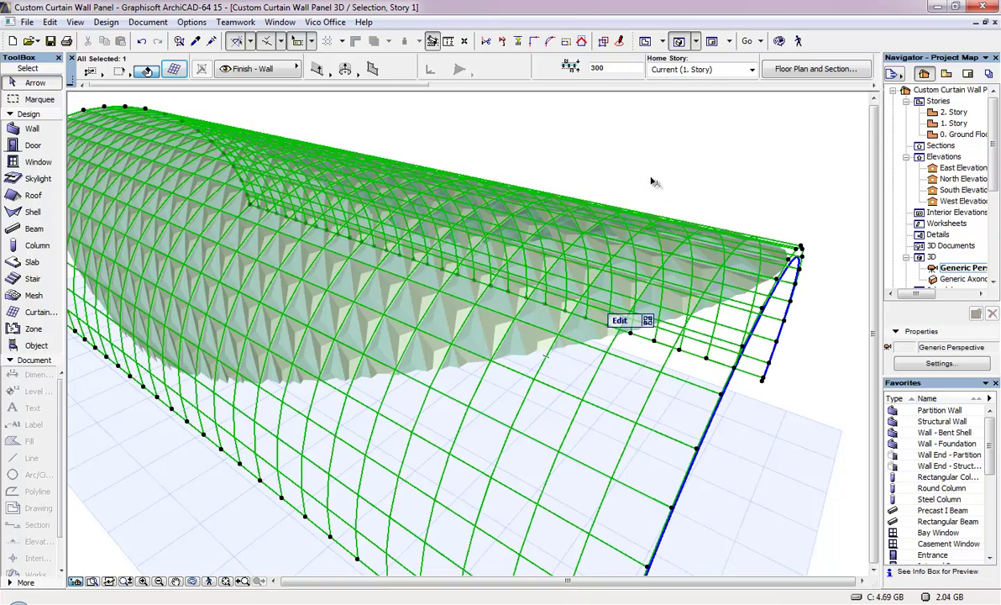
pyautogui.press('Escape')
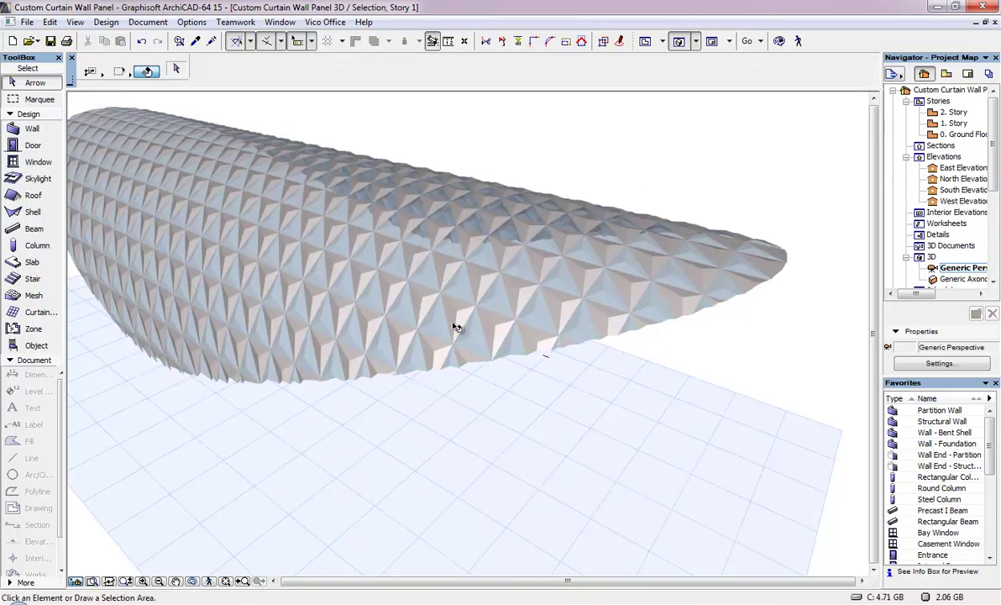
pyautogui.scroll(5, 328, 416)
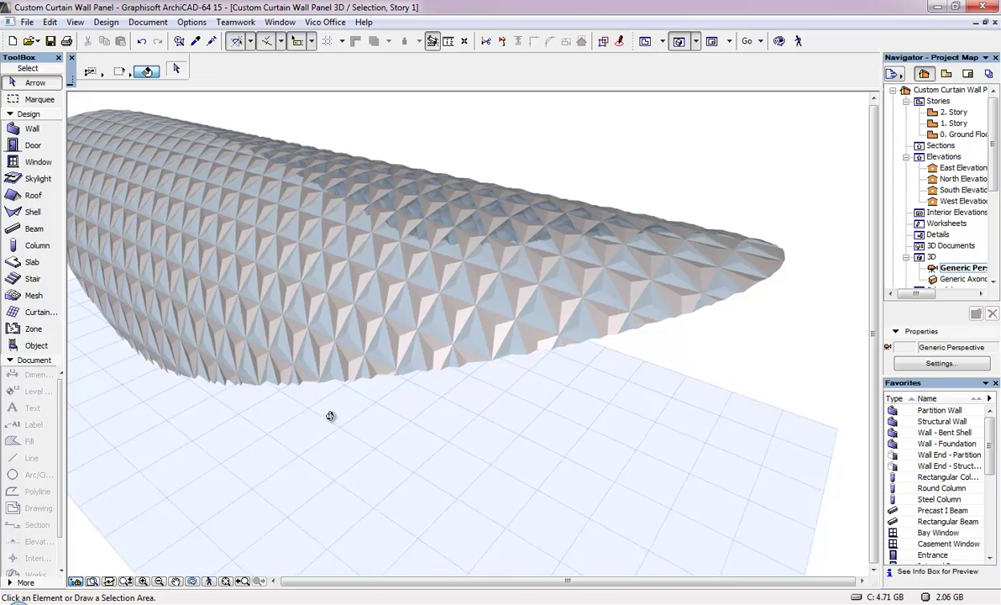
pyautogui.moveTo(563, 323); pyautogui.dragTo(414, 417)
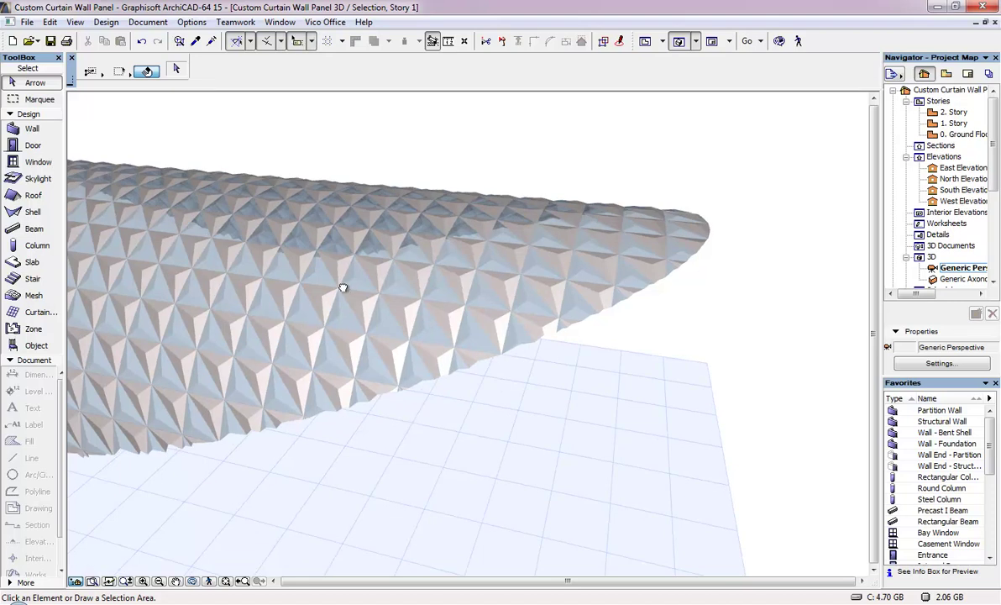
pyautogui.moveTo(342, 290); pyautogui.dragTo(712, 416)
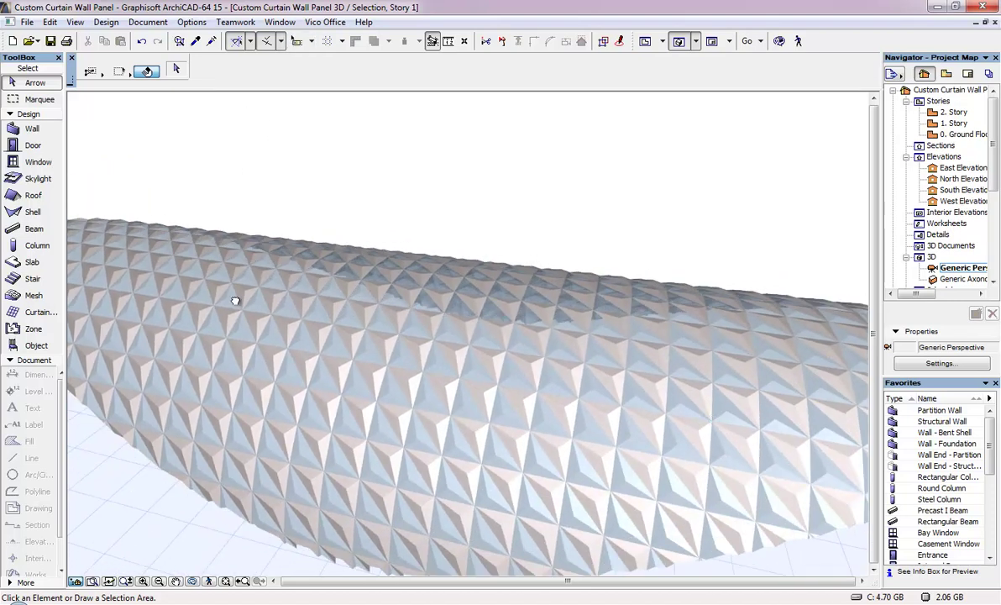
pyautogui.click(374, 362)
# Switch the curtain wall's main Panel Name from Triangular 2 to Shell 2
pyautogui.click(148, 71)
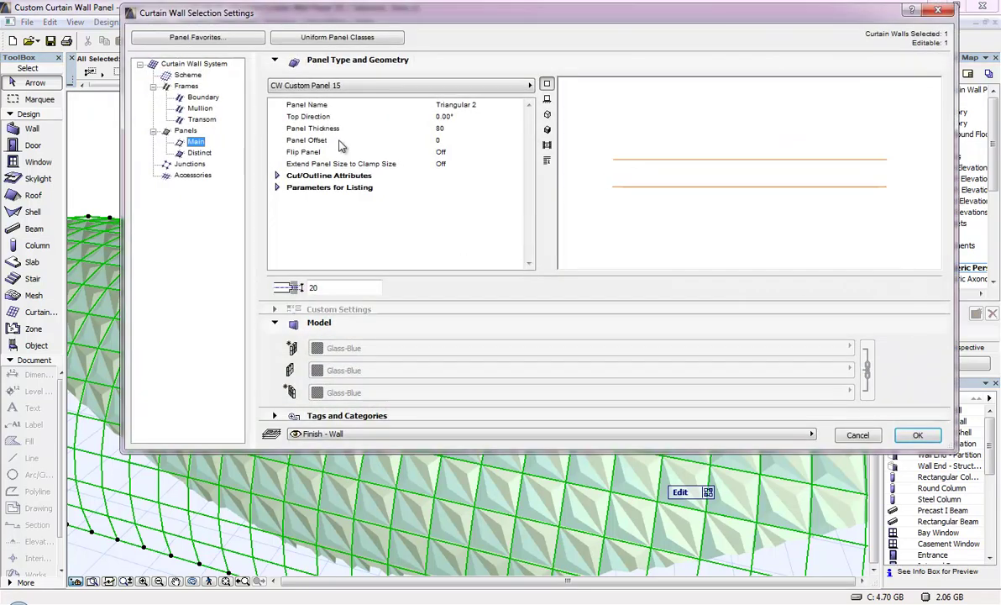
pyautogui.click(469, 105)
pyautogui.click(516, 104)
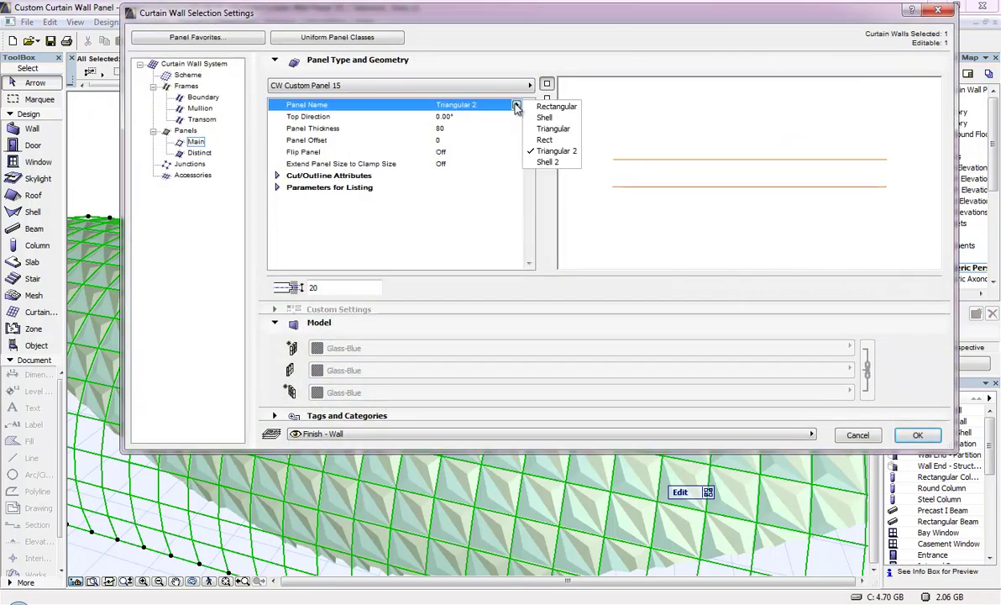
pyautogui.click(544, 163)
pyautogui.click(914, 435)
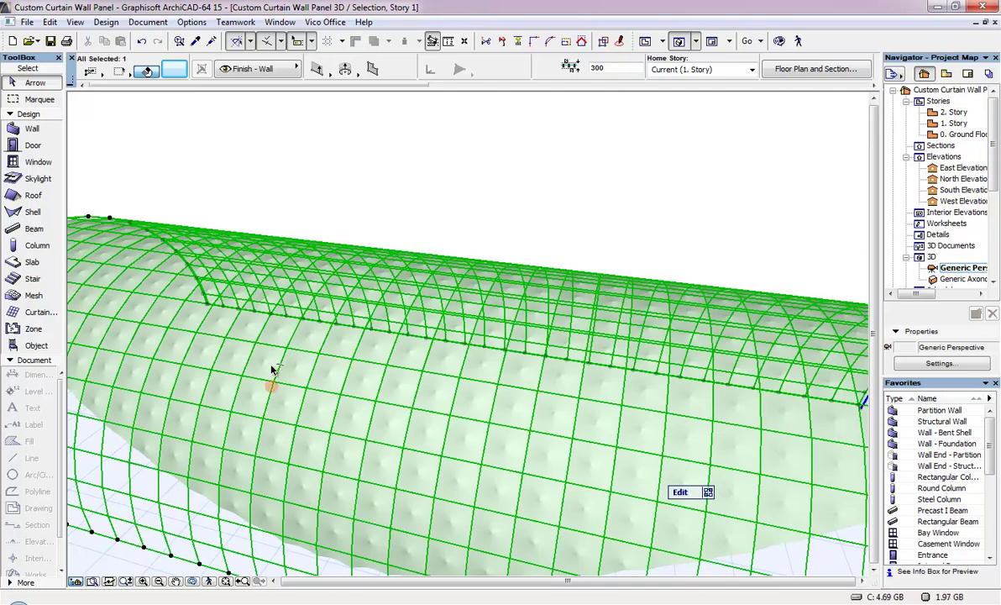
# Orbit to view the Shell 2 surface from another angle and reselect the curtain wall
pyautogui.press('Escape')
pyautogui.keyDown('shift'); pyautogui.moveTo(272, 366); pyautogui.dragTo(139, 398, button='middle'); pyautogui.keyUp('shift')
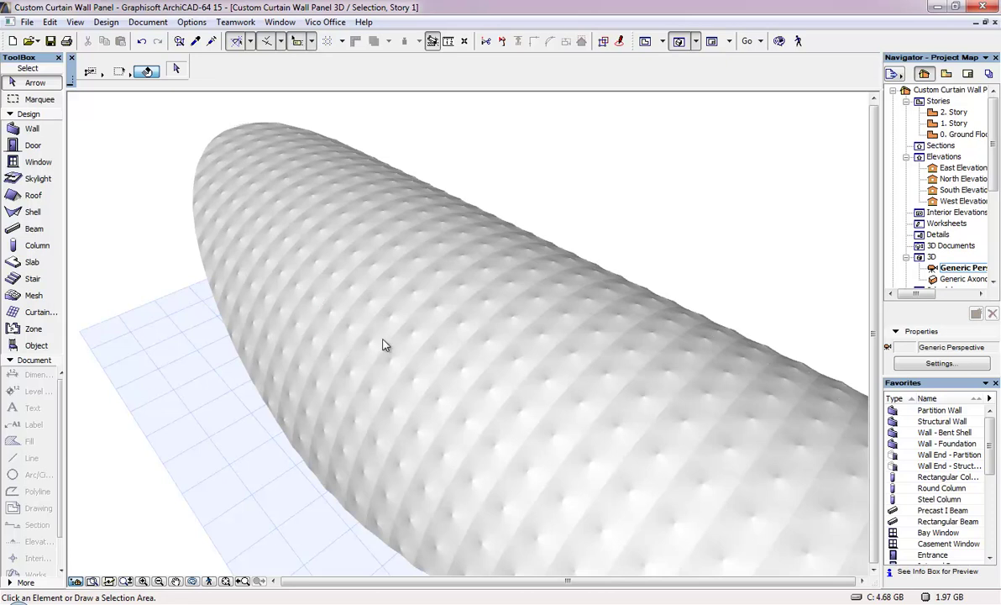
pyautogui.click(435, 343)
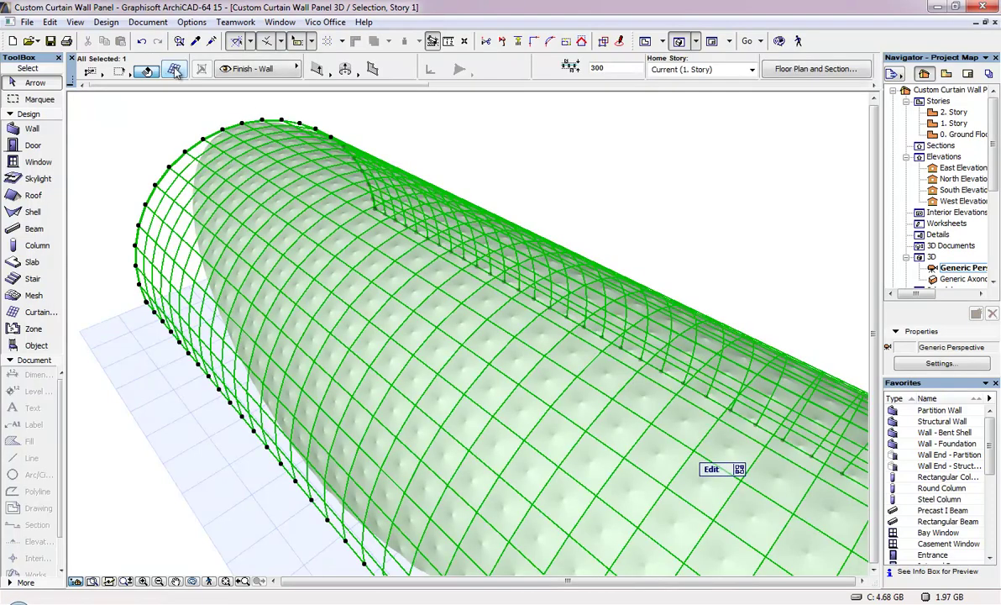
# Add second 1000 gridlines in both directions and mark two diagonal cells as distinct
pyautogui.click(172, 69)
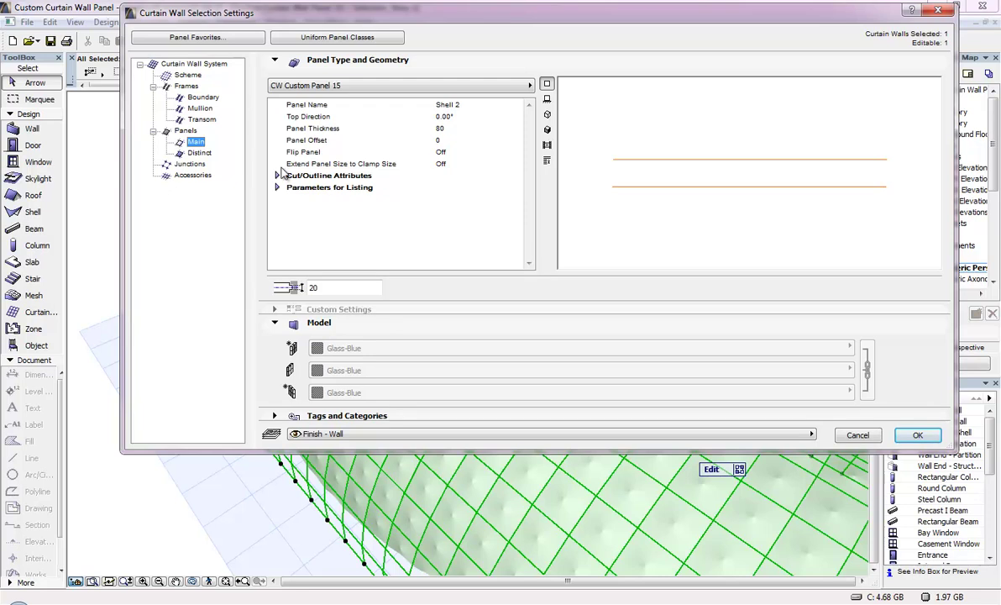
pyautogui.click(184, 65)
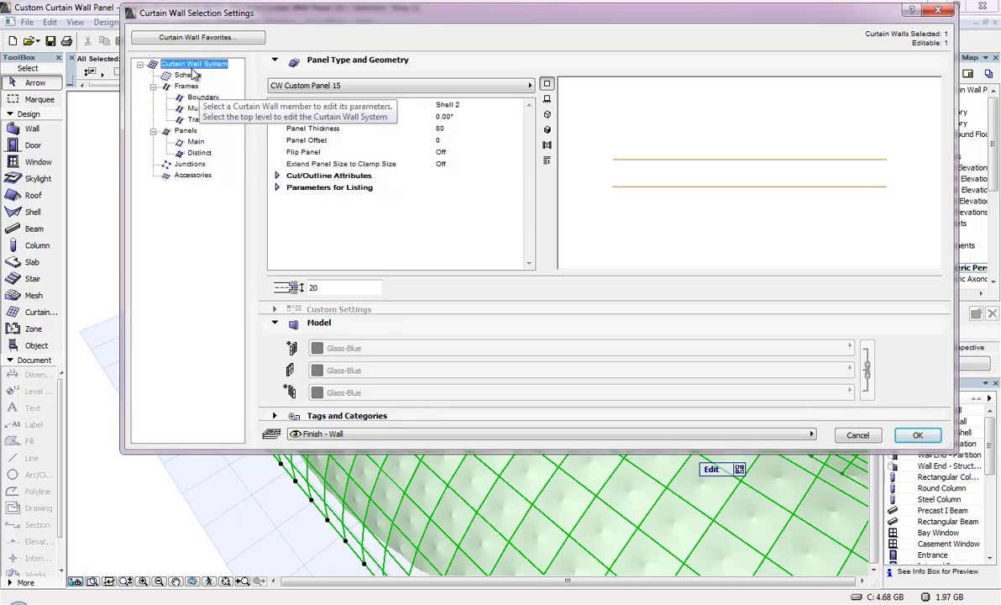
pyautogui.click(187, 74)
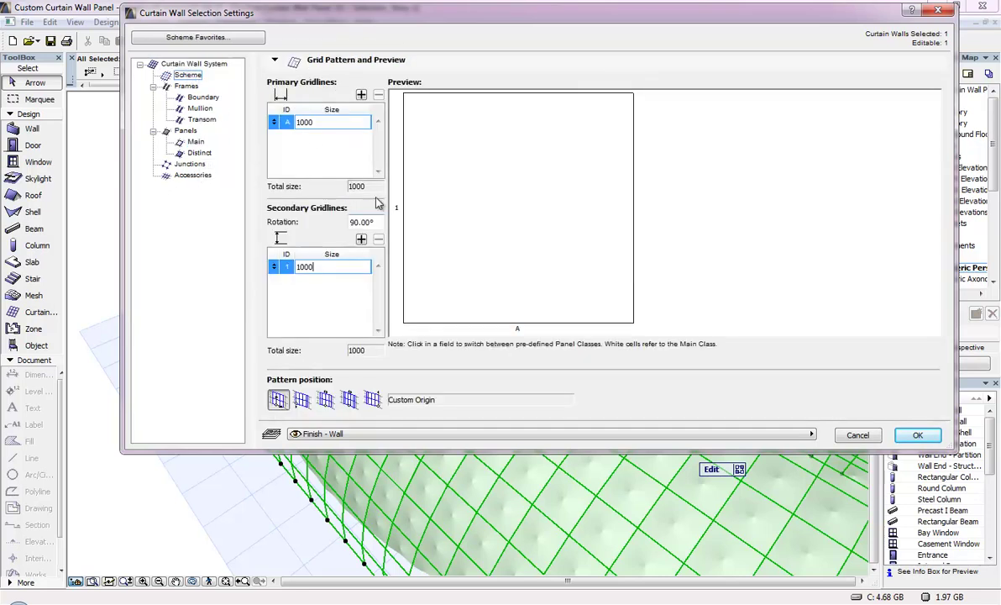
pyautogui.click(361, 94)
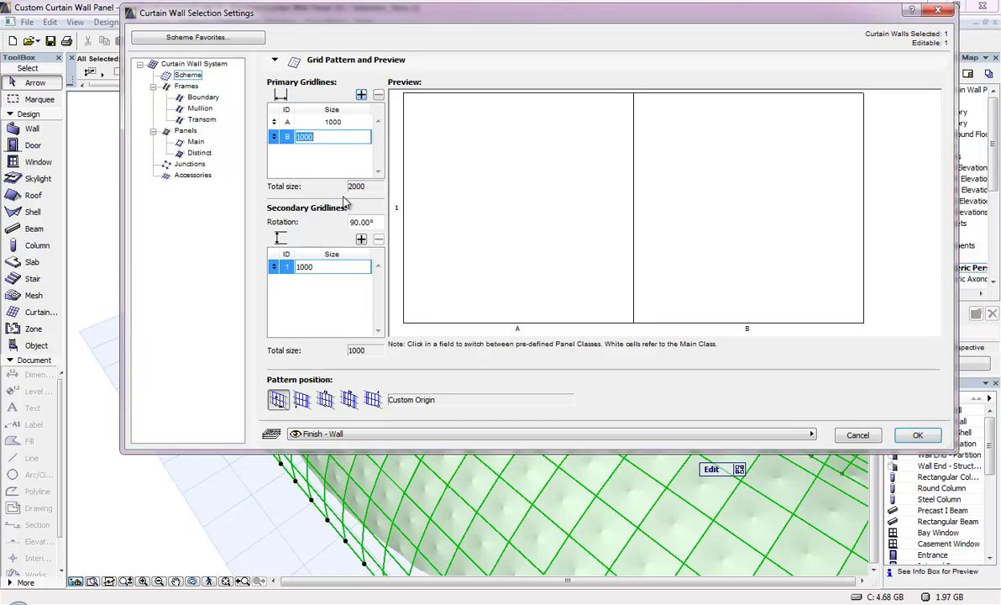
pyautogui.click(361, 239)
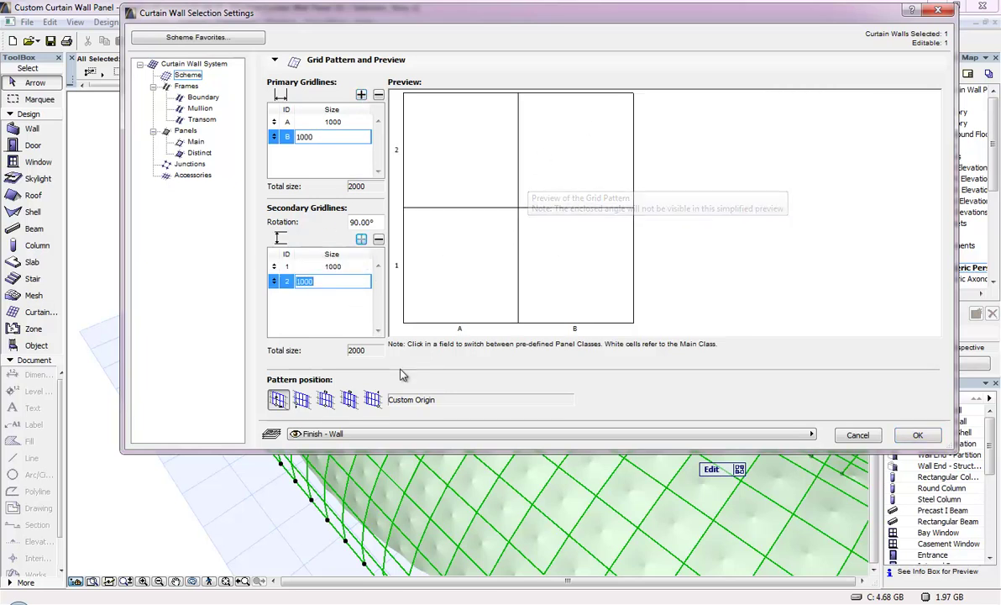
pyautogui.click(449, 268)
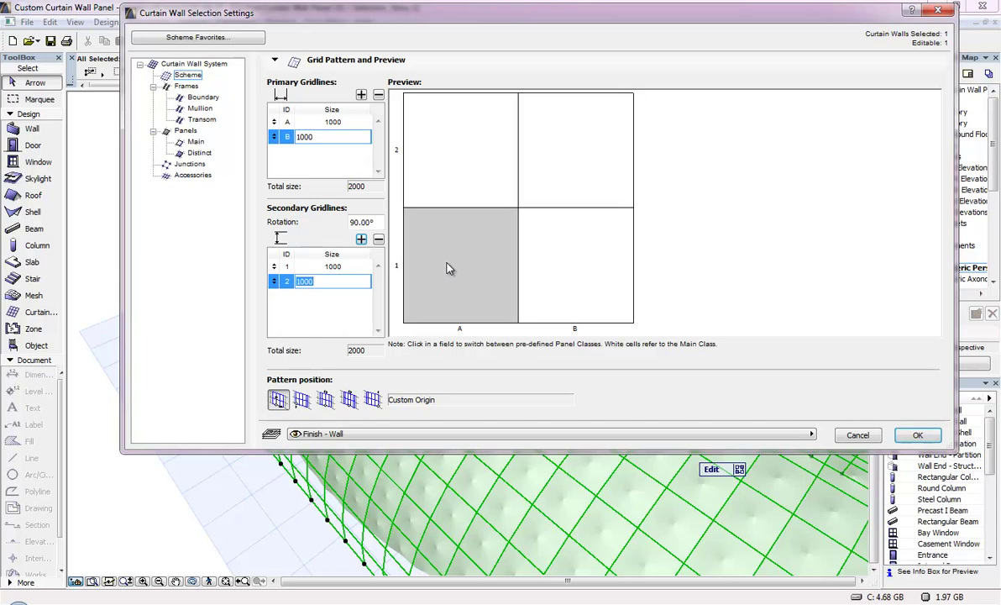
pyautogui.click(550, 170)
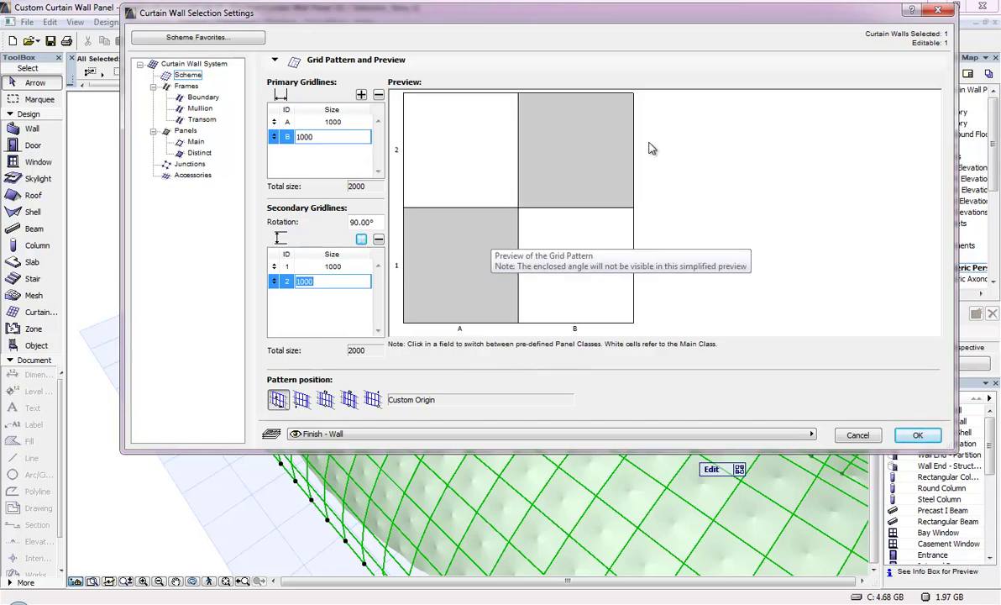
# Set the distinct panels' Panel Name to Triangular 2
pyautogui.click(199, 153)
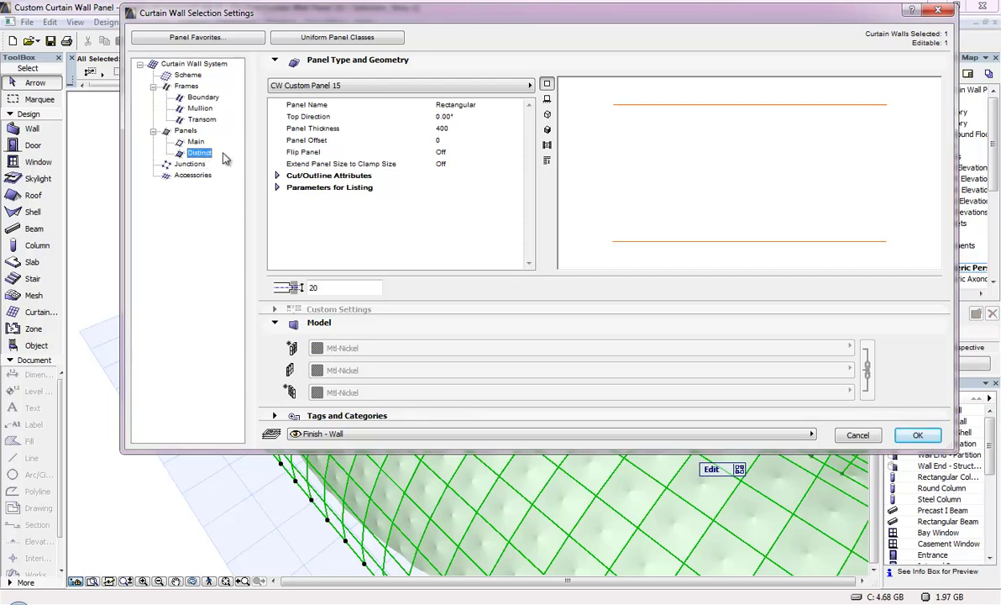
pyautogui.click(434, 105)
pyautogui.click(517, 106)
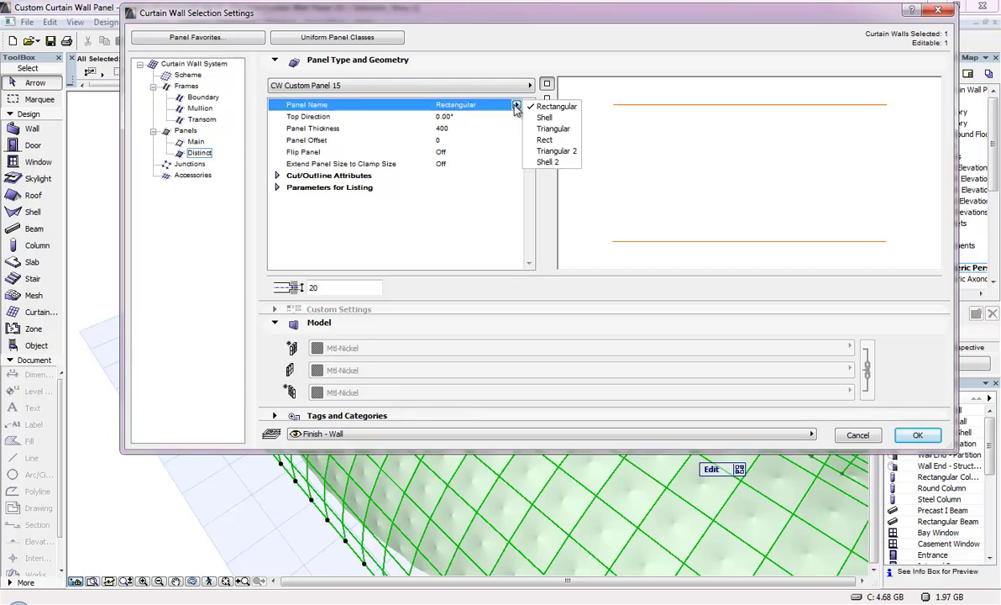
pyautogui.click(557, 151)
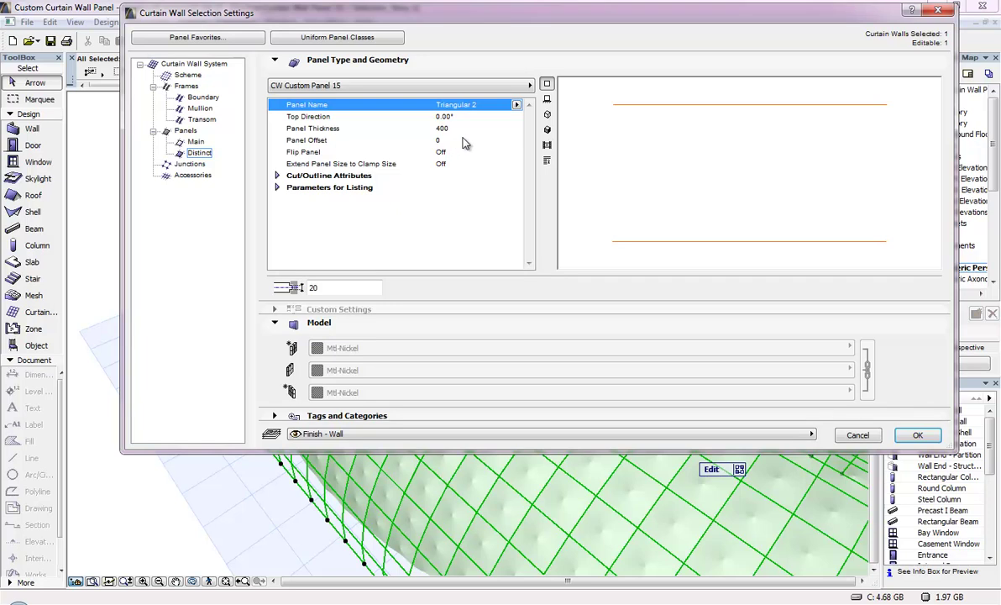
pyautogui.click(916, 436)
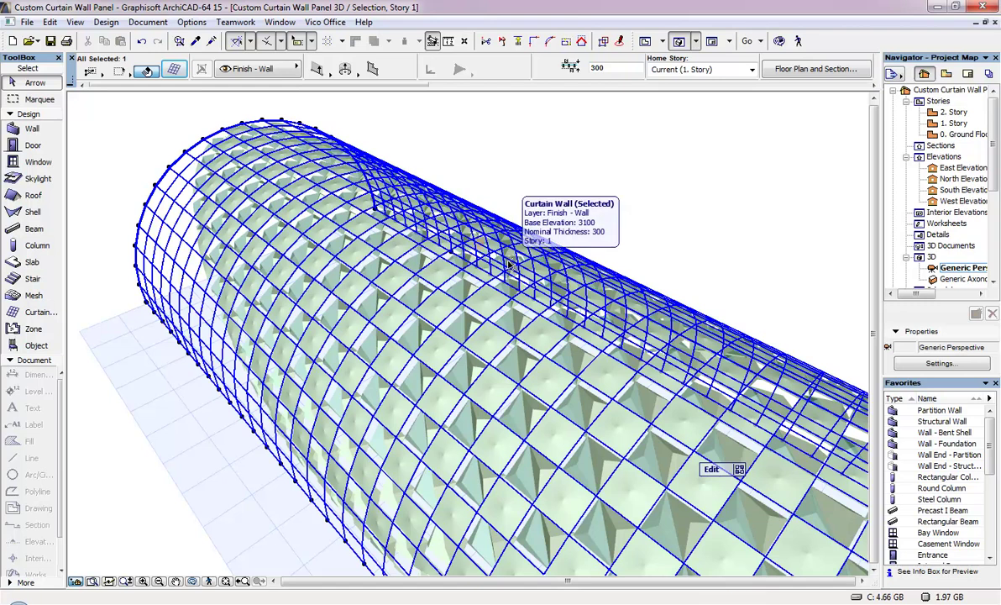
pyautogui.press('Escape')
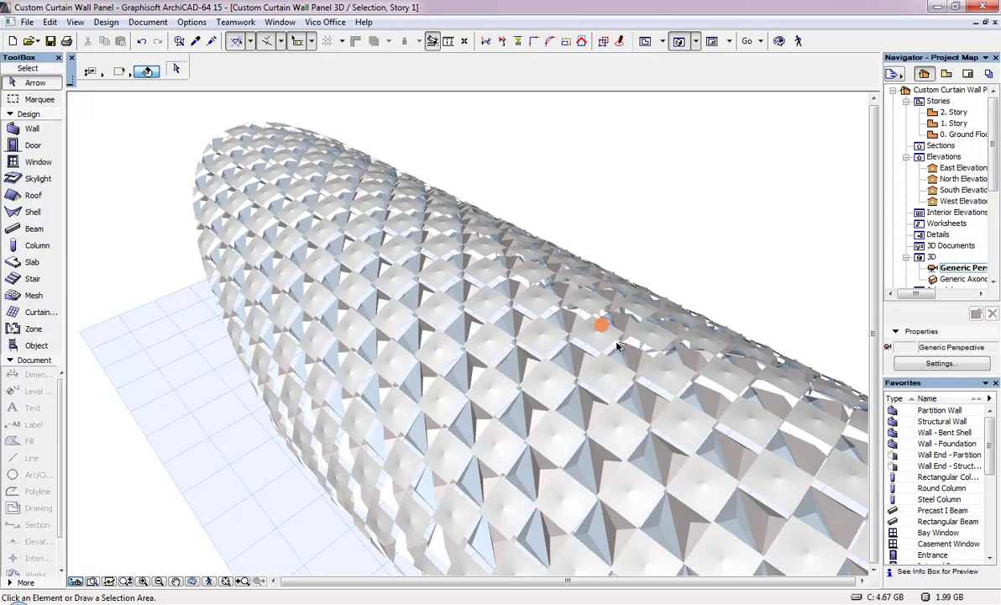
pyautogui.click(496, 348)
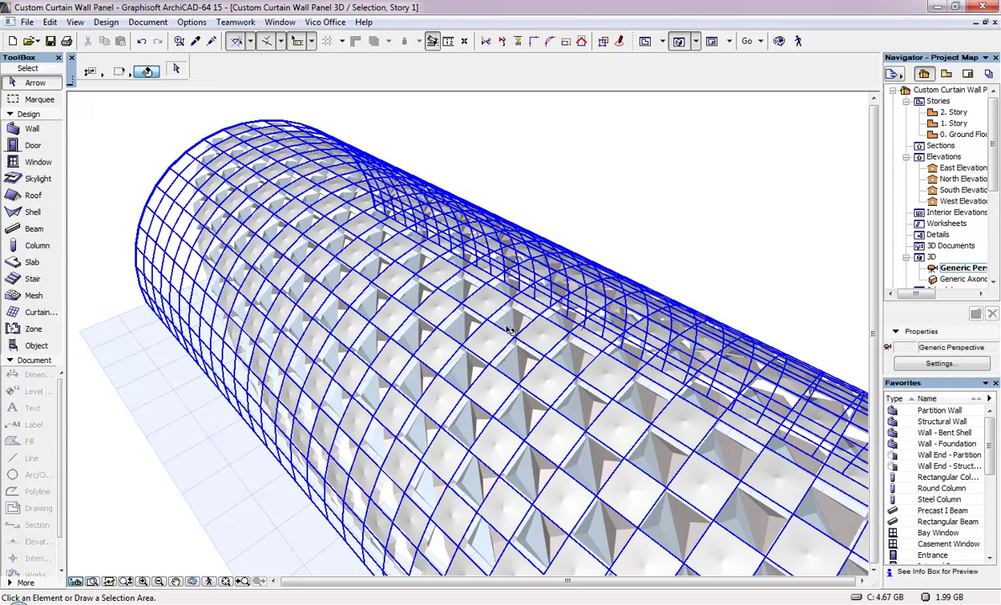
pyautogui.press('Escape')
pyautogui.keyDown('shift'); pyautogui.moveTo(560, 337); pyautogui.dragTo(495, 315, button='middle'); pyautogui.keyUp('shift')
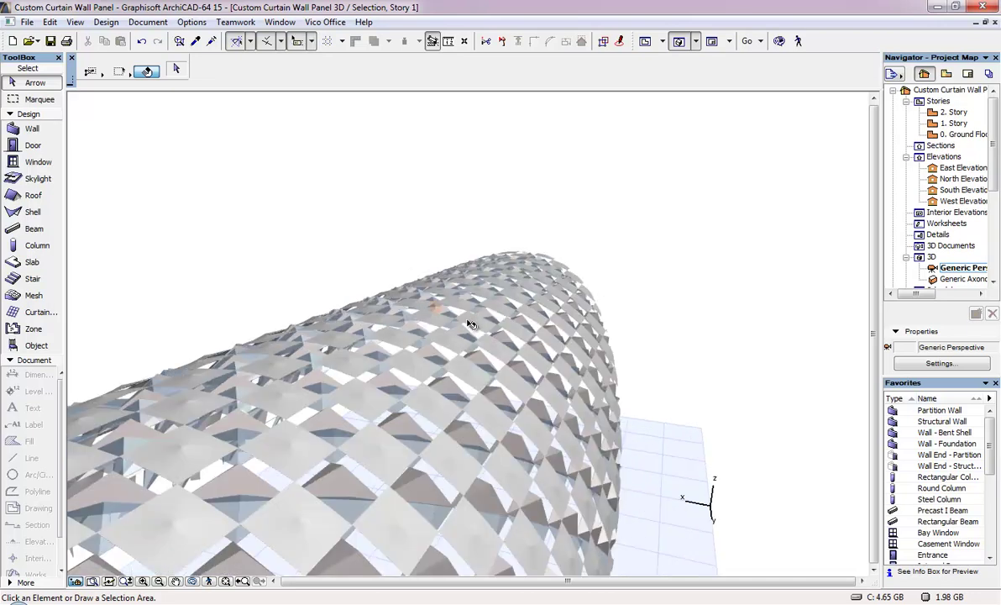
# Check the main panels' 80 thickness and change the distinct panel thickness from 400 to 80
pyautogui.hotkey('ctrl', 'a')
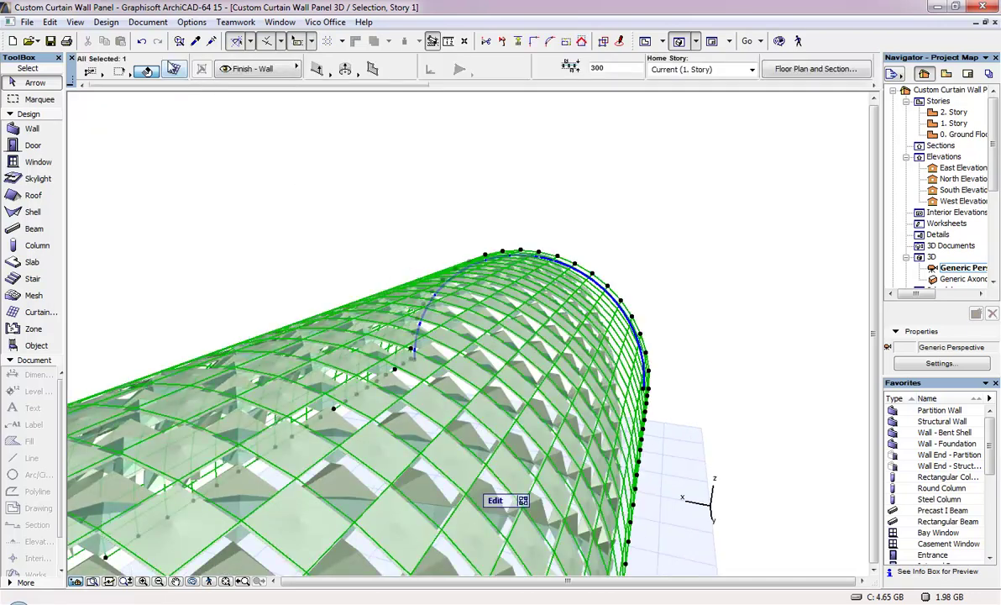
pyautogui.click(172, 68)
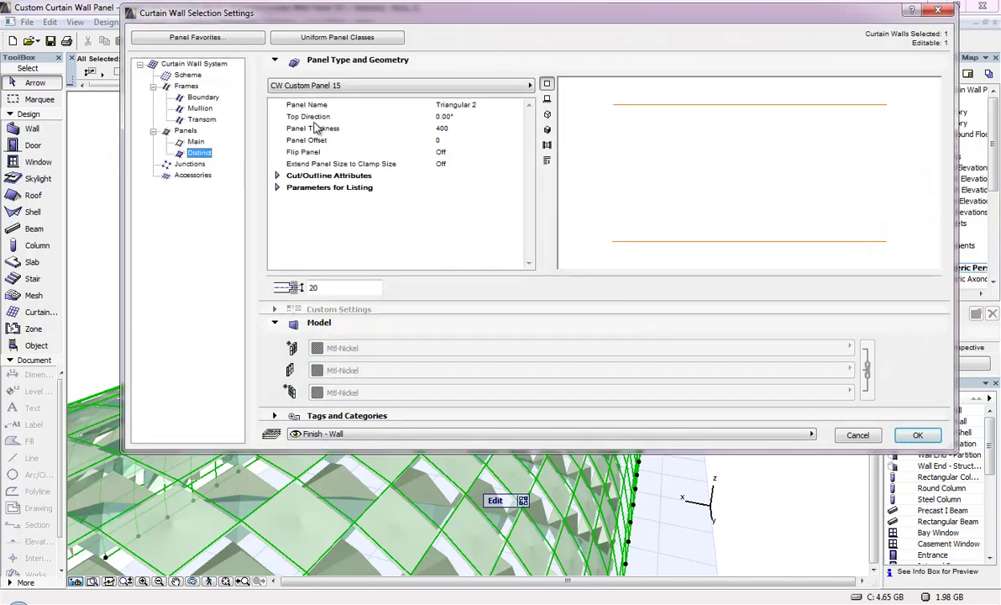
pyautogui.click(195, 141)
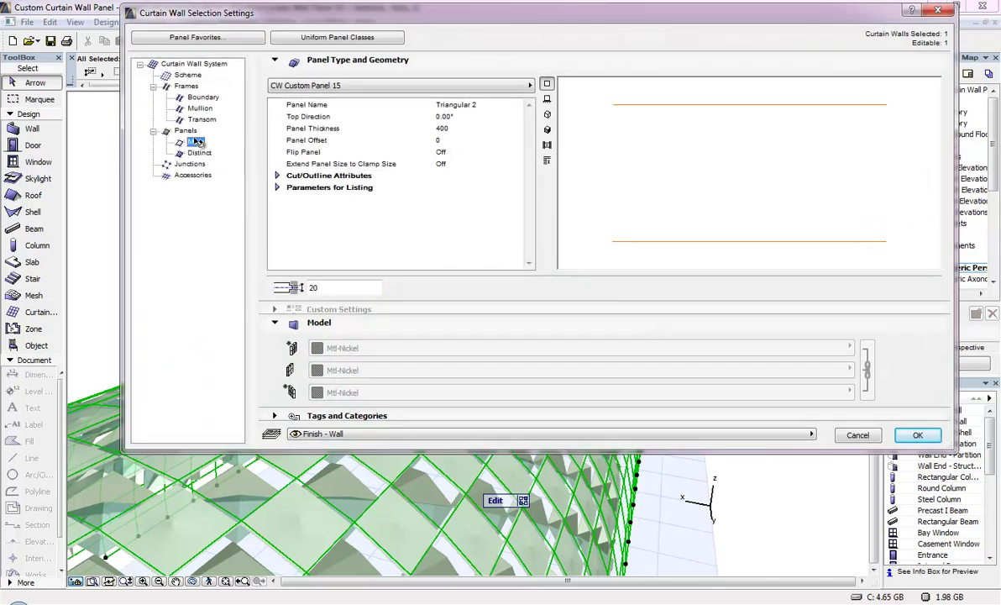
pyautogui.click(469, 127)
pyautogui.click(200, 152)
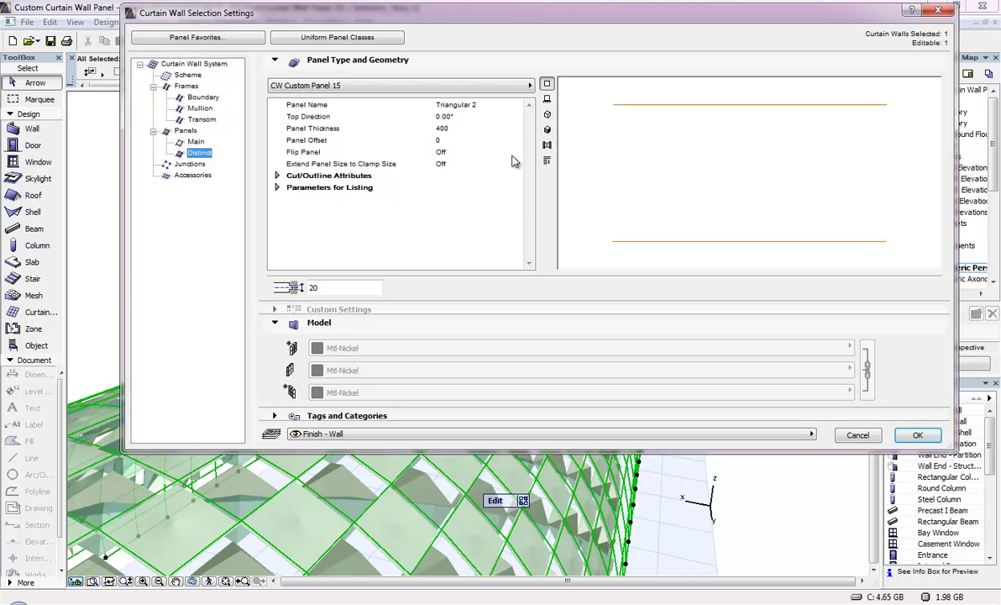
pyautogui.click(476, 130)
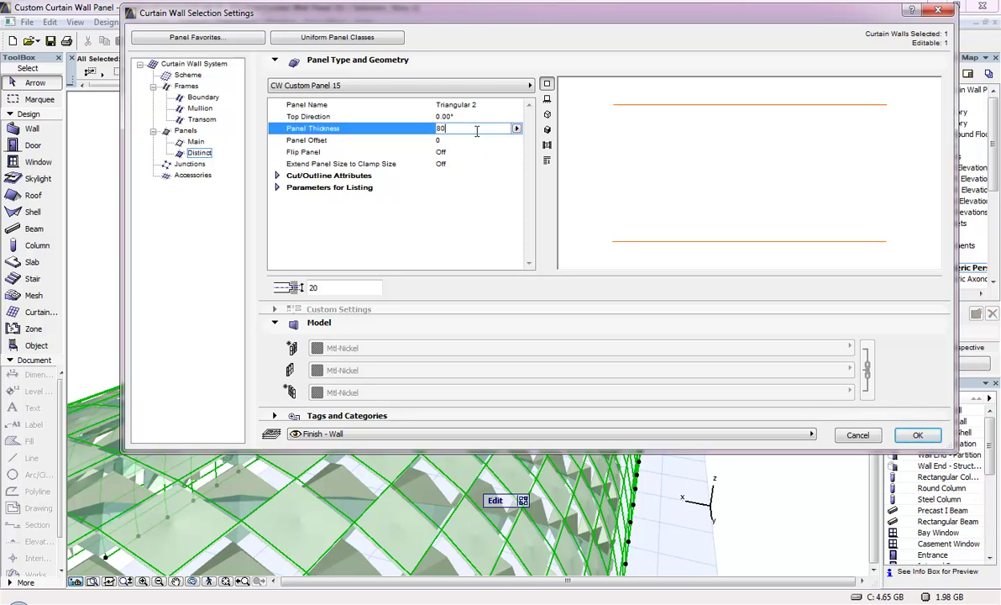
pyautogui.click(917, 434)
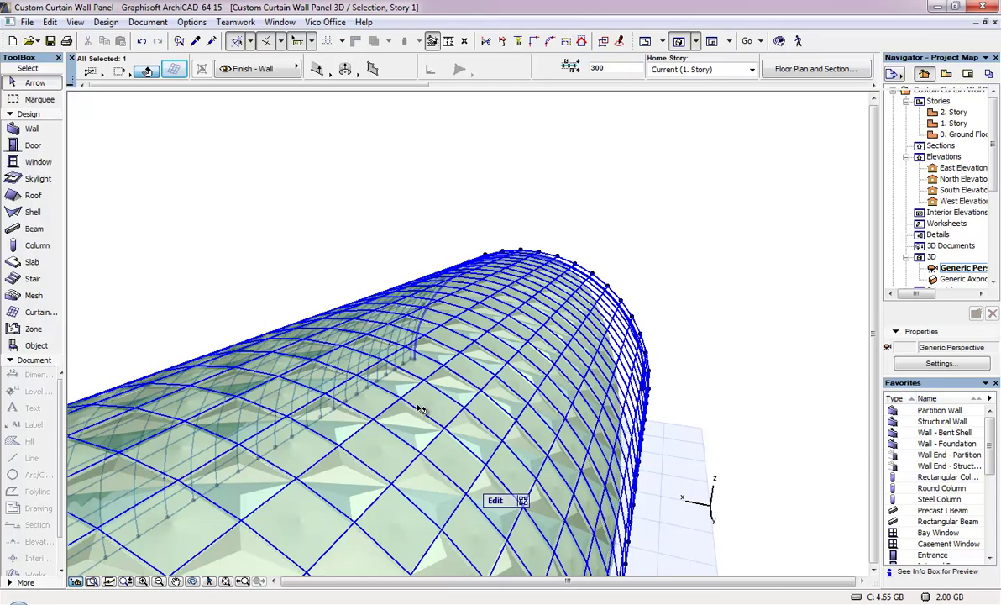
pyautogui.click(762, 289)
pyautogui.keyDown('shift'); pyautogui.moveTo(715, 313); pyautogui.dragTo(148, 392, button='middle'); pyautogui.keyUp('shift')
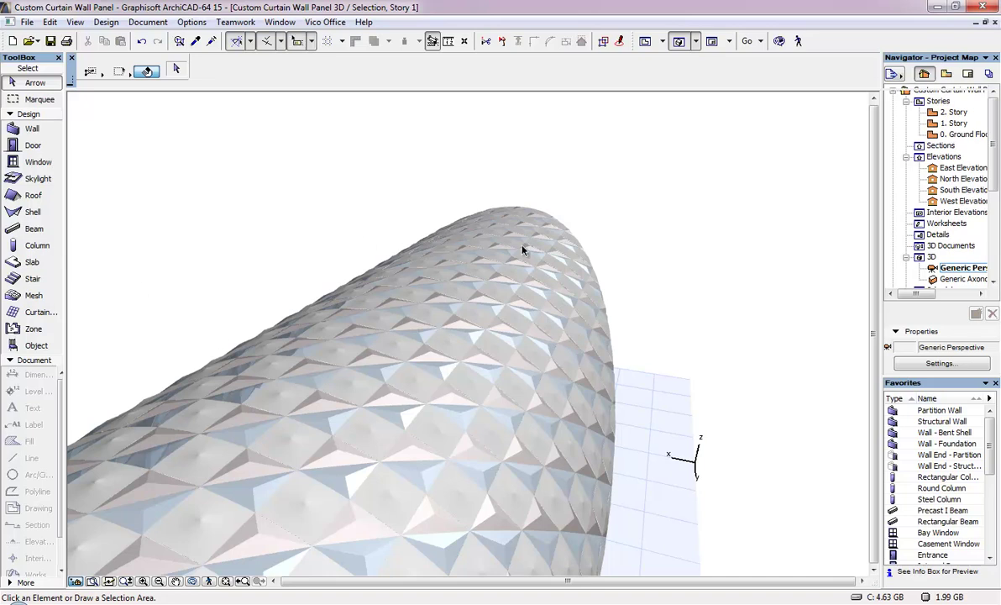
pyautogui.keyDown('shift'); pyautogui.moveTo(532, 424); pyautogui.dragTo(684, 347, button='middle'); pyautogui.keyUp('shift')
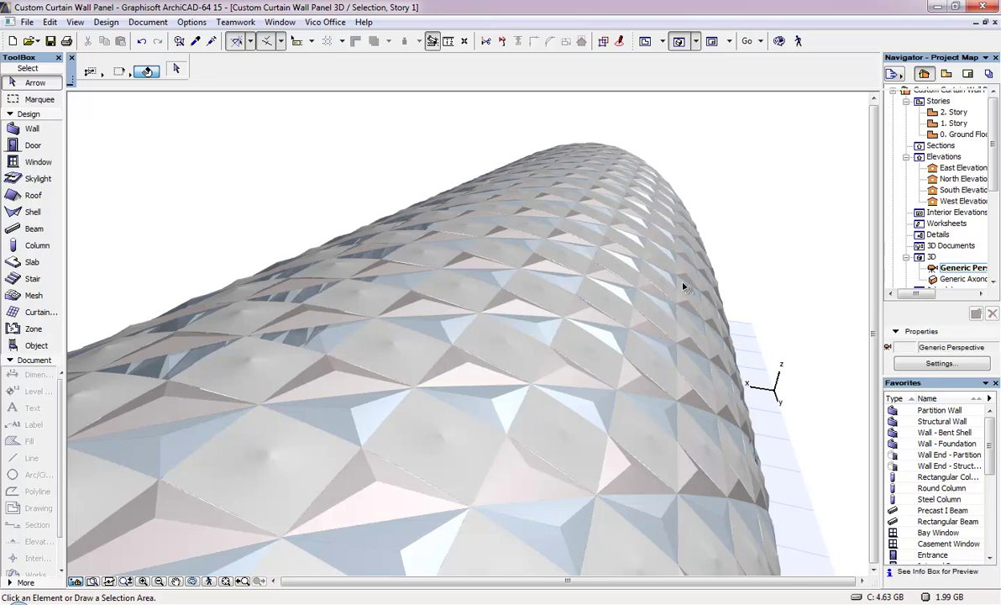
pyautogui.scroll(-3, 684, 287)
pyautogui.keyDown('shift'); pyautogui.moveTo(632, 311); pyautogui.dragTo(370, 306, button='middle'); pyautogui.keyUp('shift')
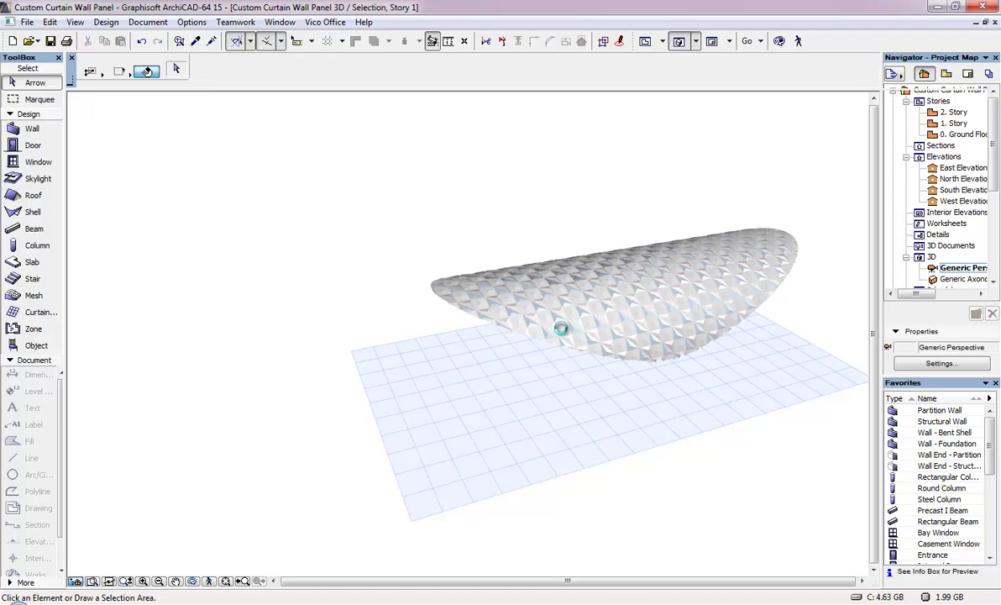